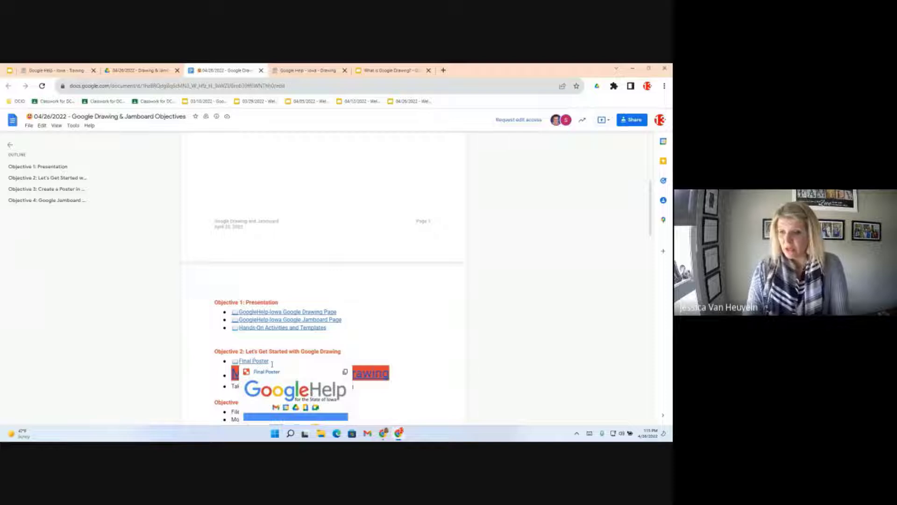
- Open the Final Poster drawing linked under Objective 2 and close the browser tabs that follow it
left_click(265, 373)
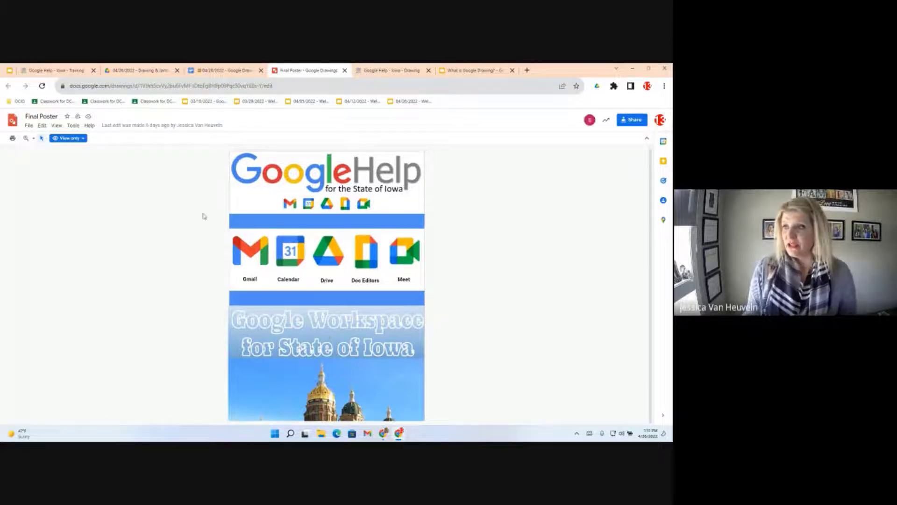
right_click(300, 68)
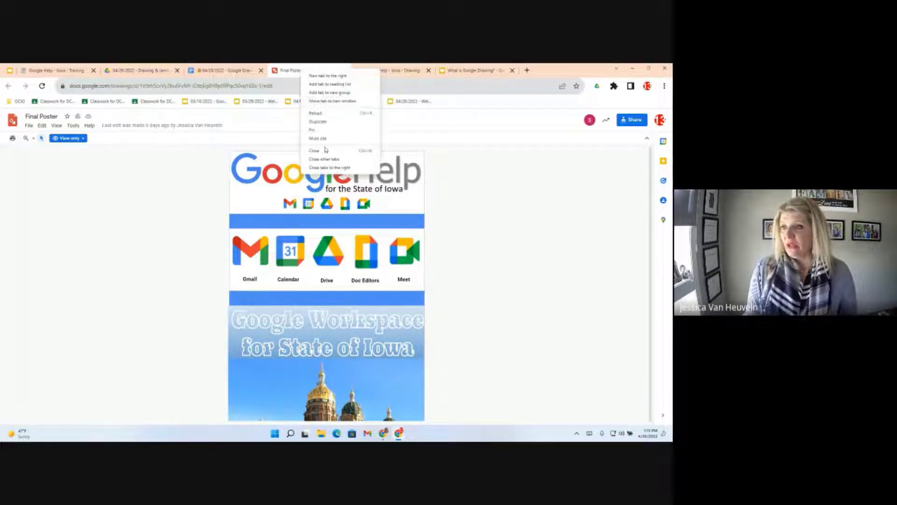
left_click(330, 167)
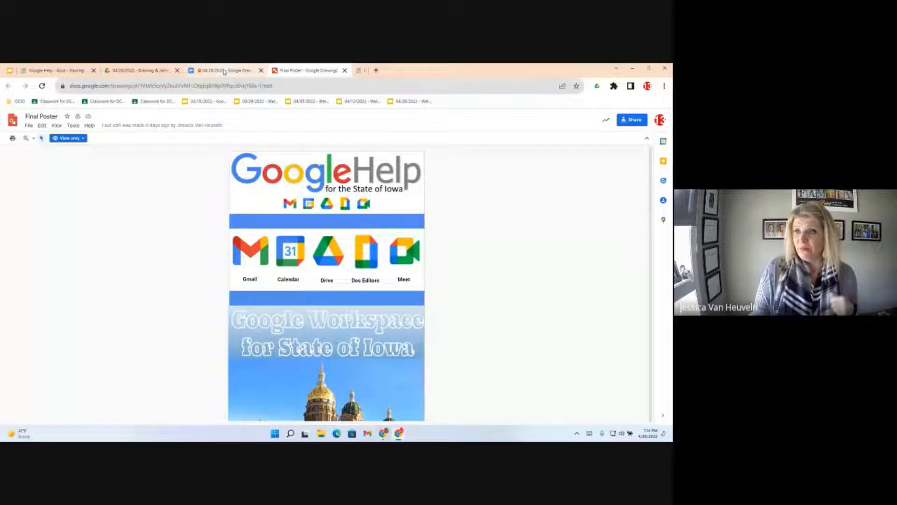
- Make a copy of the Template Poster drawing linked in the objectives document and rename it Demo Template Poster
left_click(224, 71)
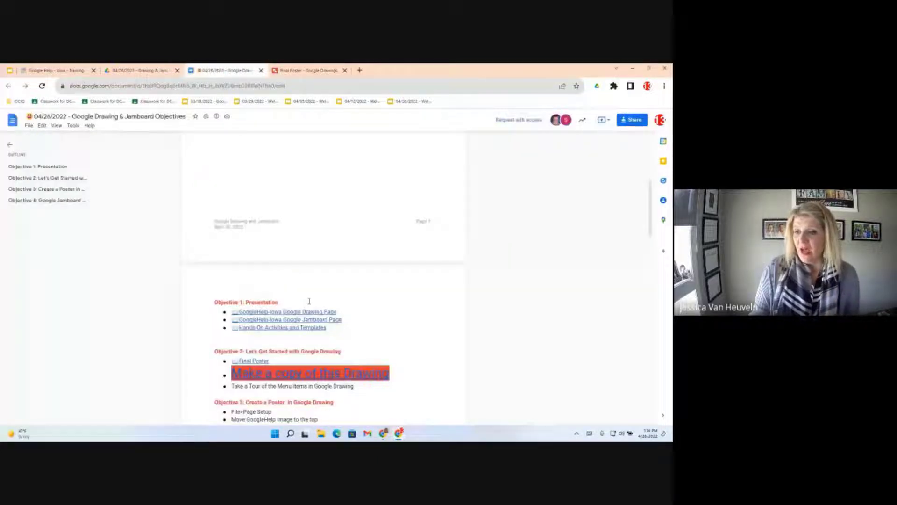
scroll(279, 379, "down", 2)
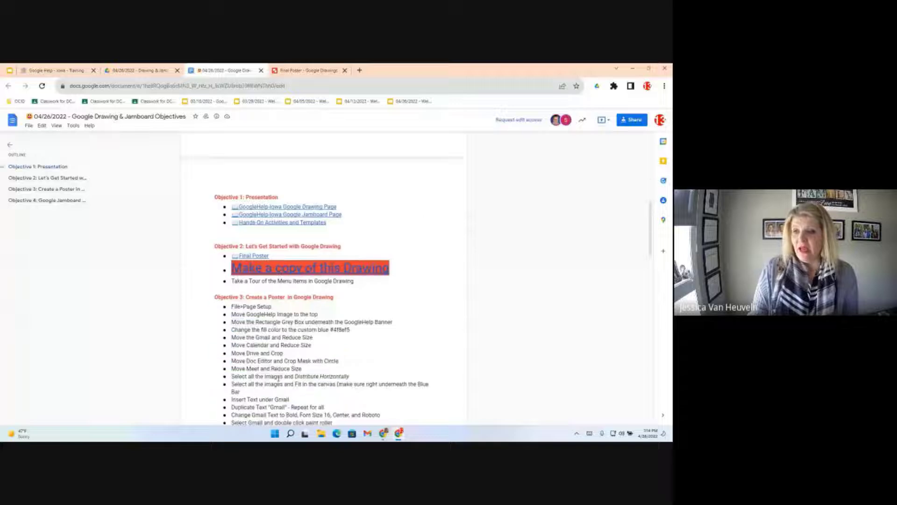
mouse_move(259, 269)
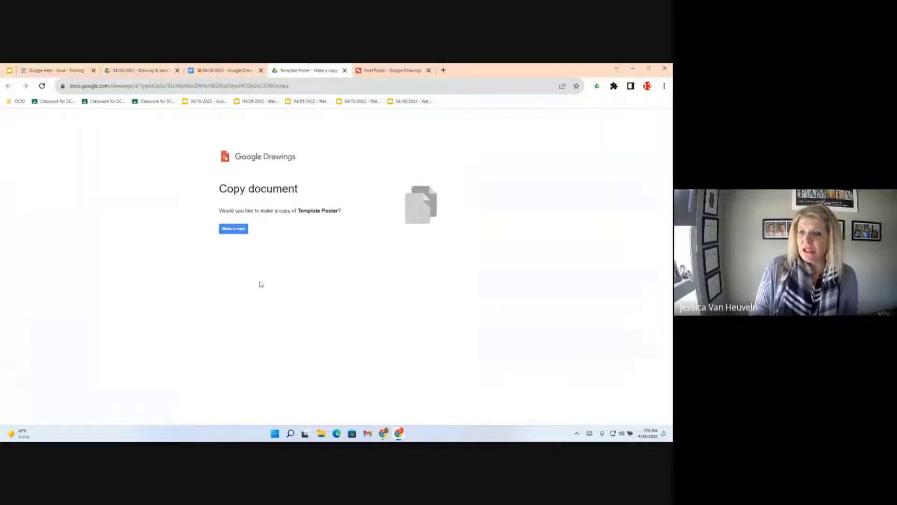
left_click(237, 232)
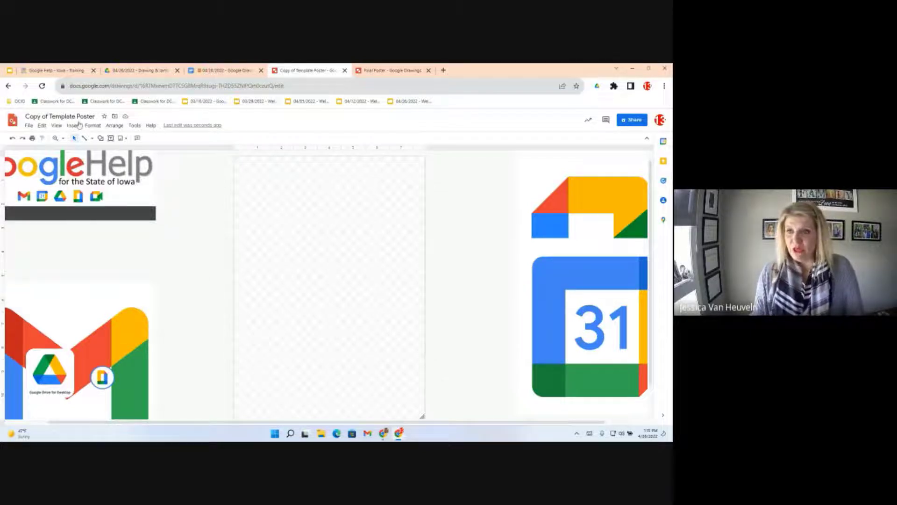
left_click_drag(50, 117, 26, 116)
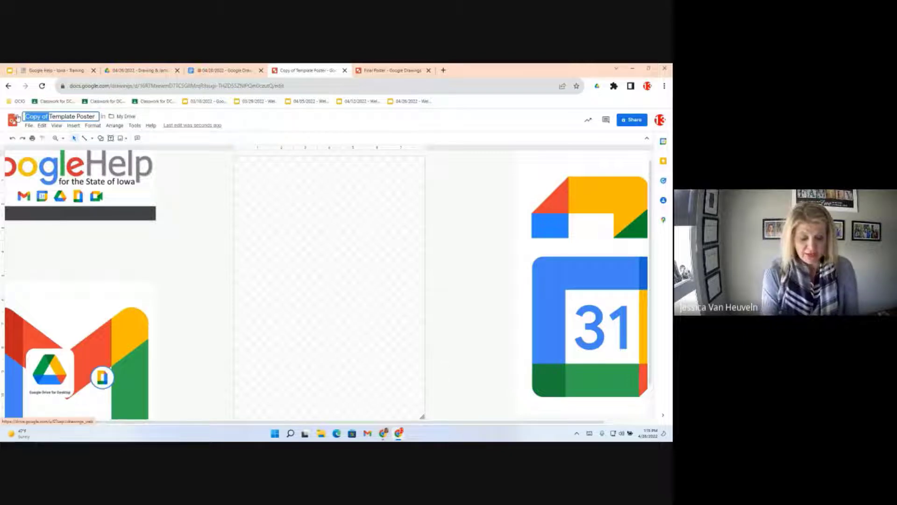
type("Demo")
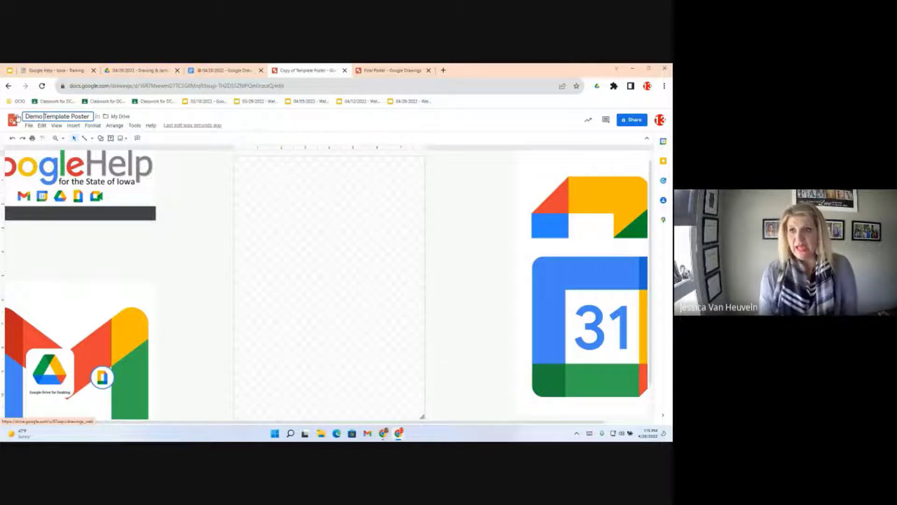
- Create a new folder named Google Drawing in My Drive and move the Demo Template Poster into it
left_click(106, 116)
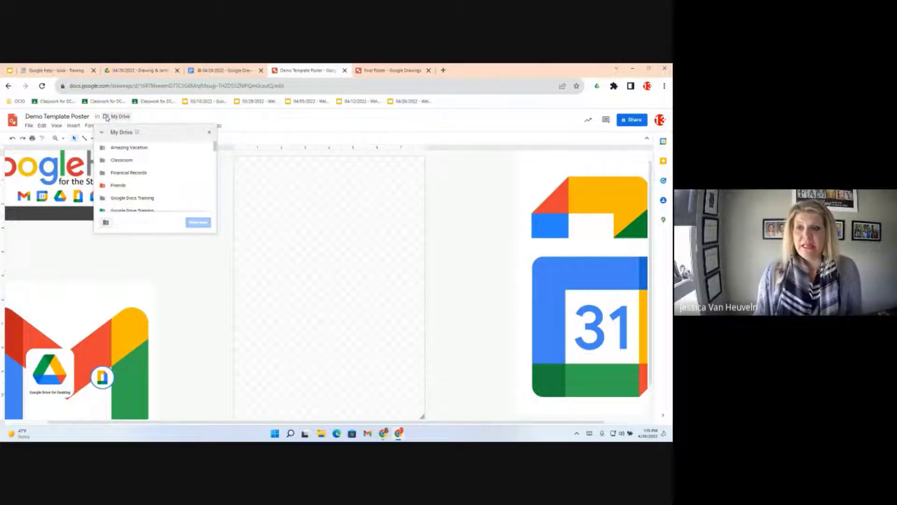
left_click(105, 222)
type("Google")
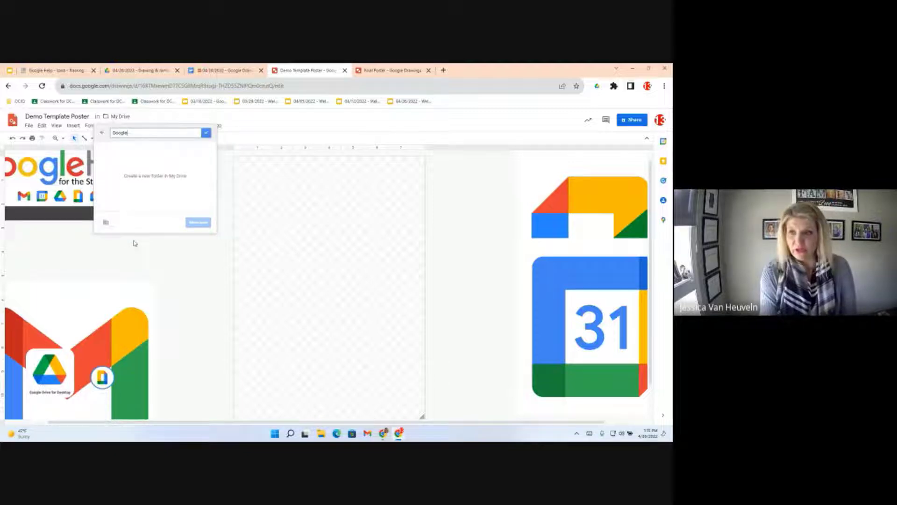
type(" Drawing")
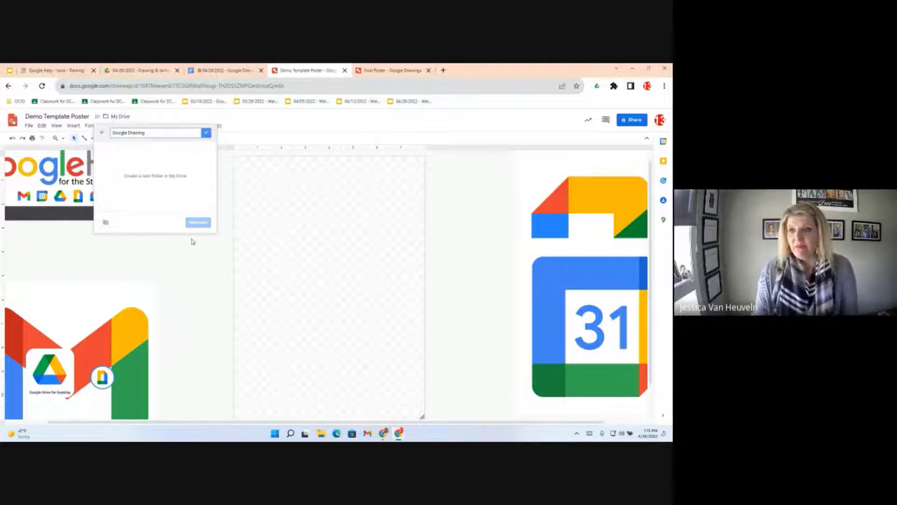
left_click(206, 132)
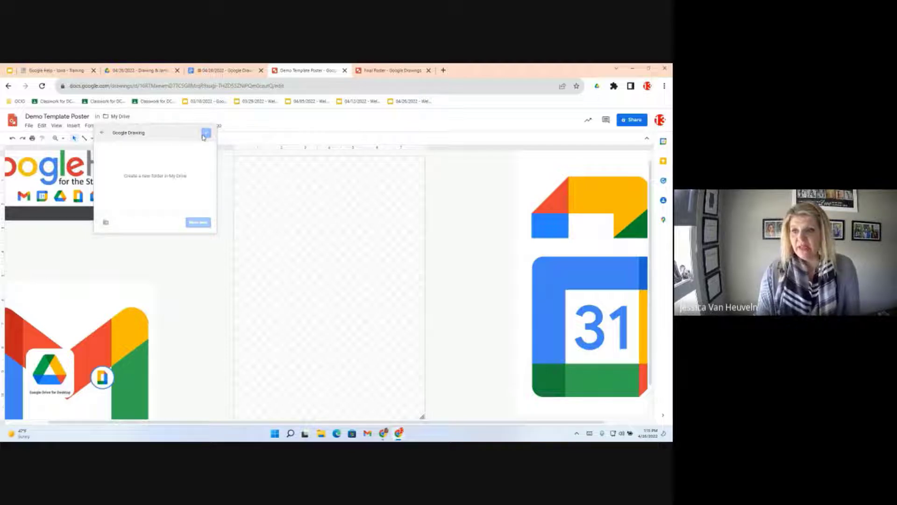
left_click(198, 223)
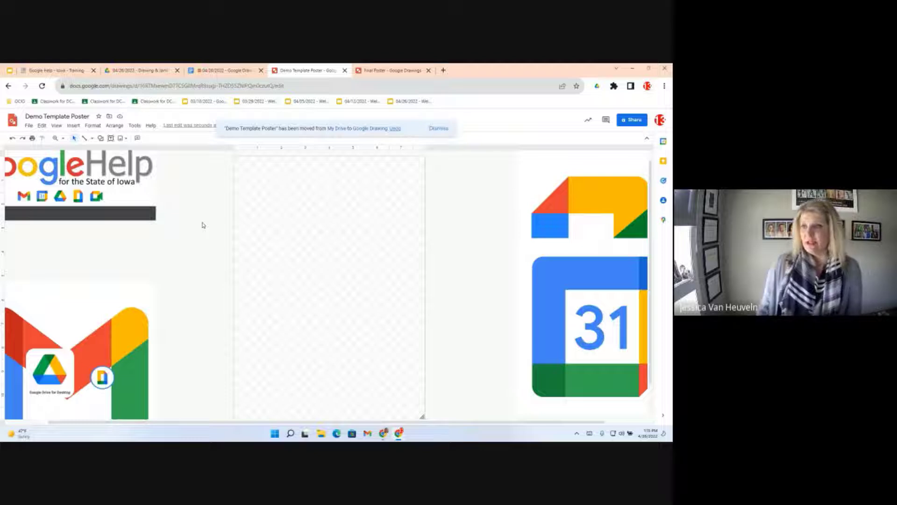
left_click(439, 129)
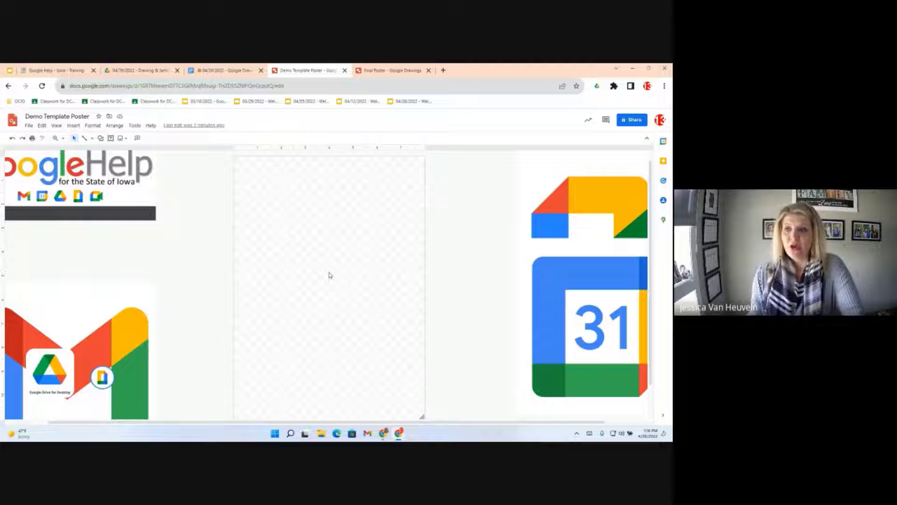
- Review the page setup's unit and preset options and apply a custom page size of 8 x 11 inches
left_click(29, 126)
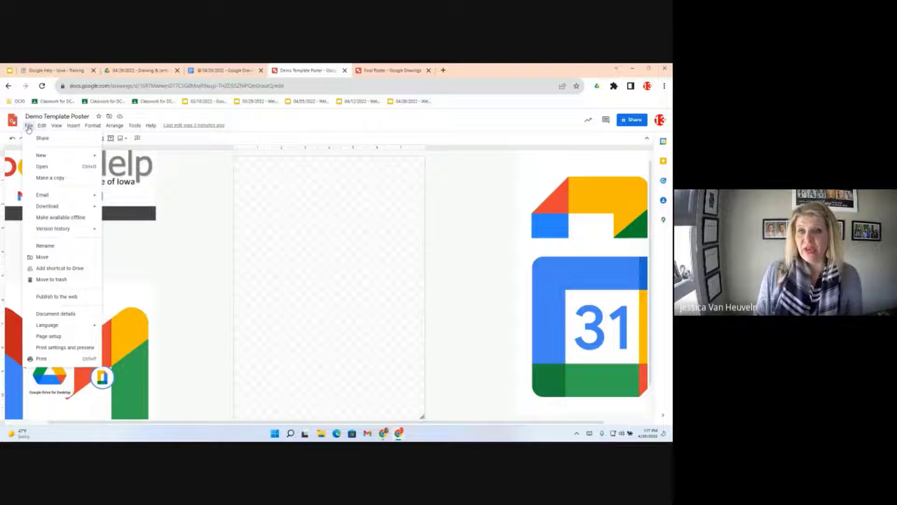
left_click(49, 337)
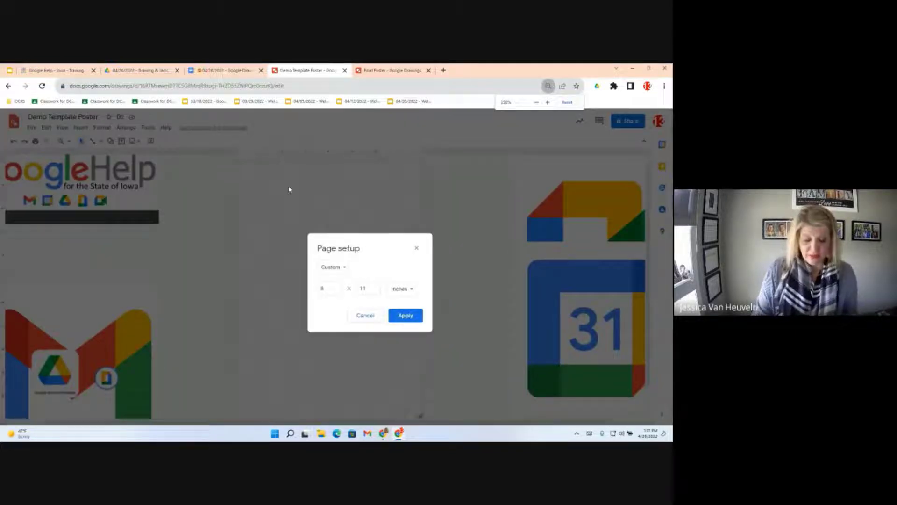
key("ctrl+plus")
key("ctrl+plus")
key("ctrl+plus")
key("ctrl+plus")
key("ctrl+plus")
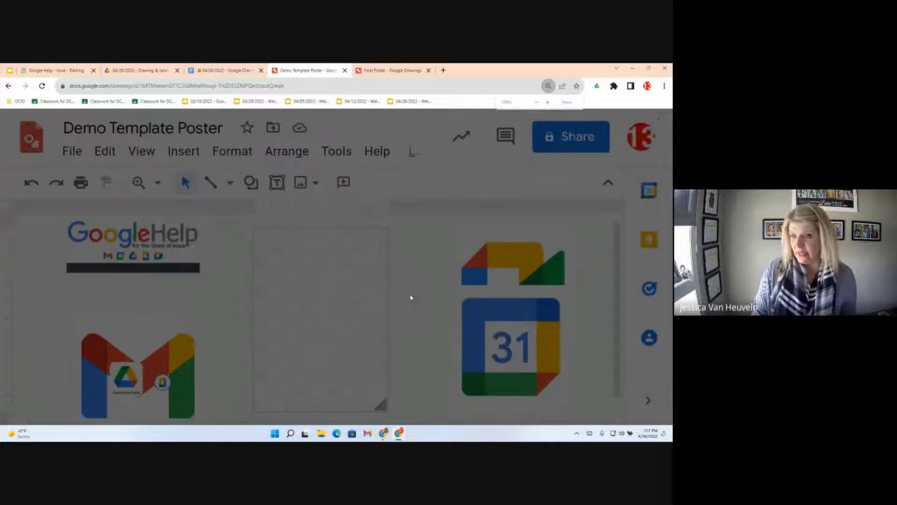
key("ctrl+0")
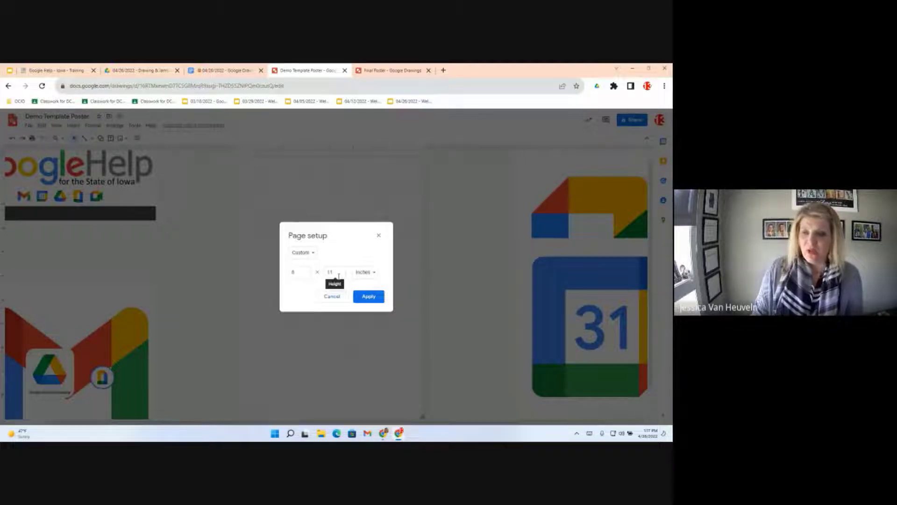
left_click(370, 273)
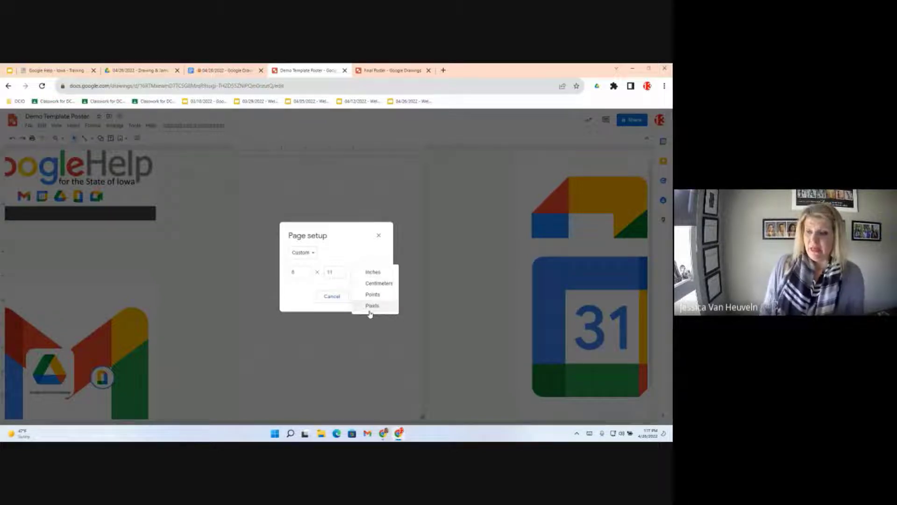
left_click(311, 253)
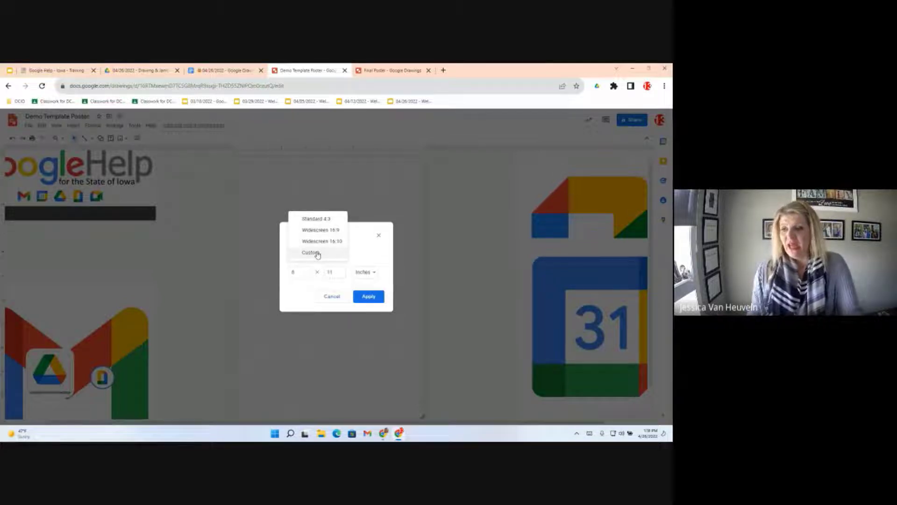
left_click(305, 274)
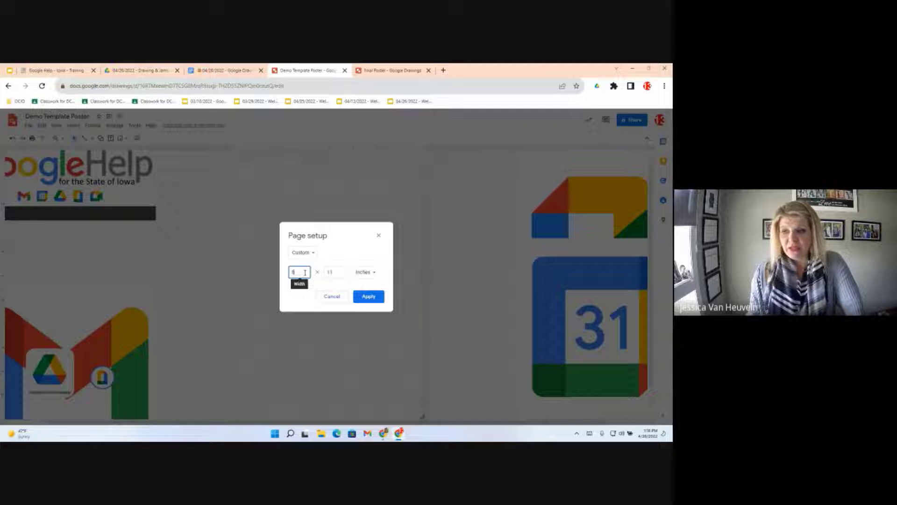
left_click(370, 296)
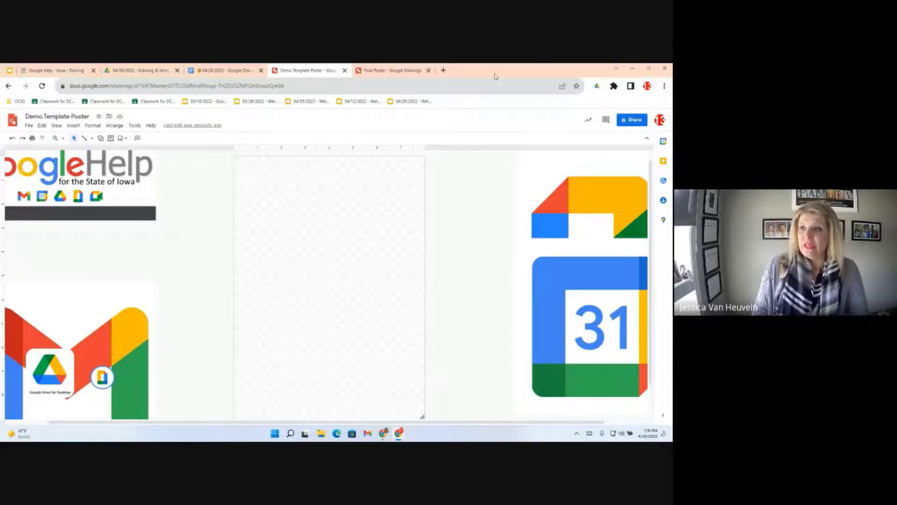
- Check the Final Poster for reference and move the GoogleHelp banner image to the top of the Demo Template Poster canvas
left_click(389, 70)
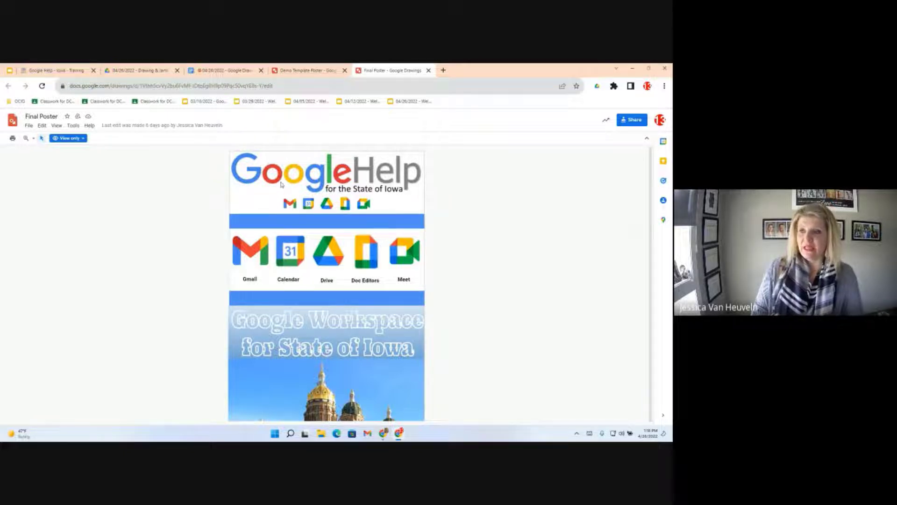
left_click(311, 71)
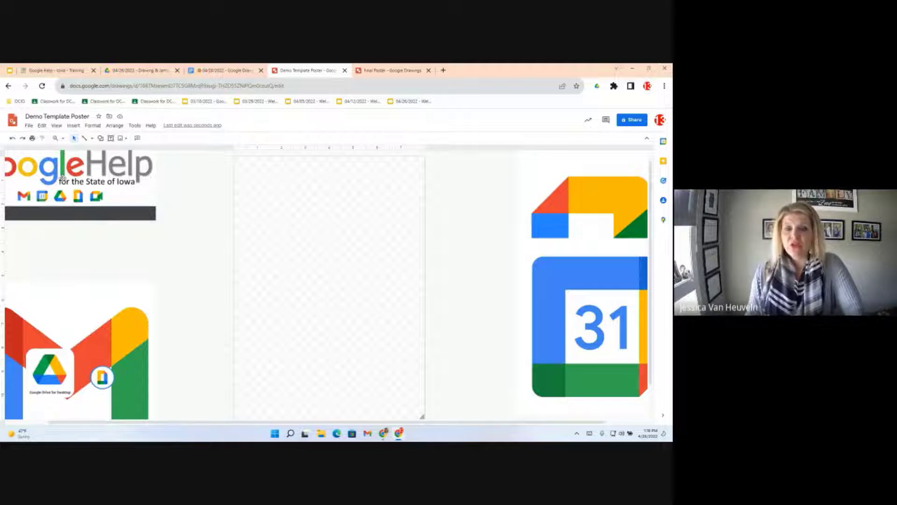
left_click(74, 126)
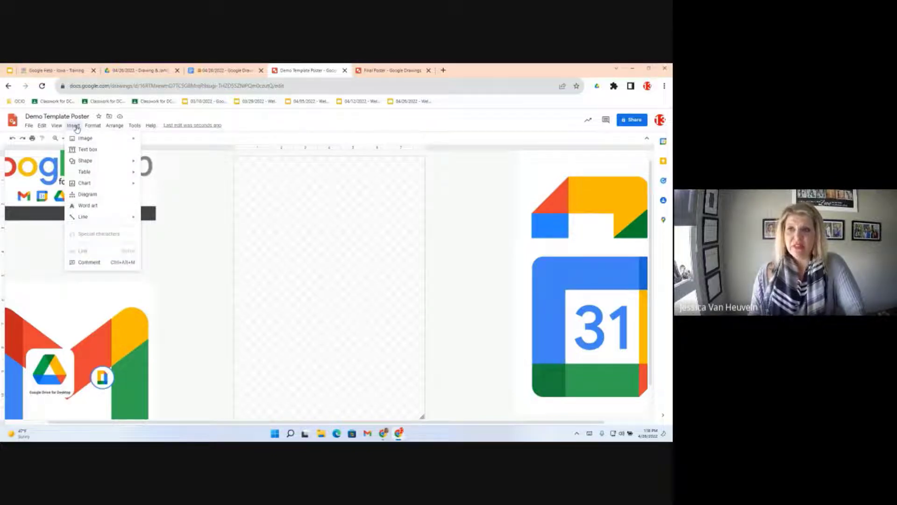
mouse_move(80, 140)
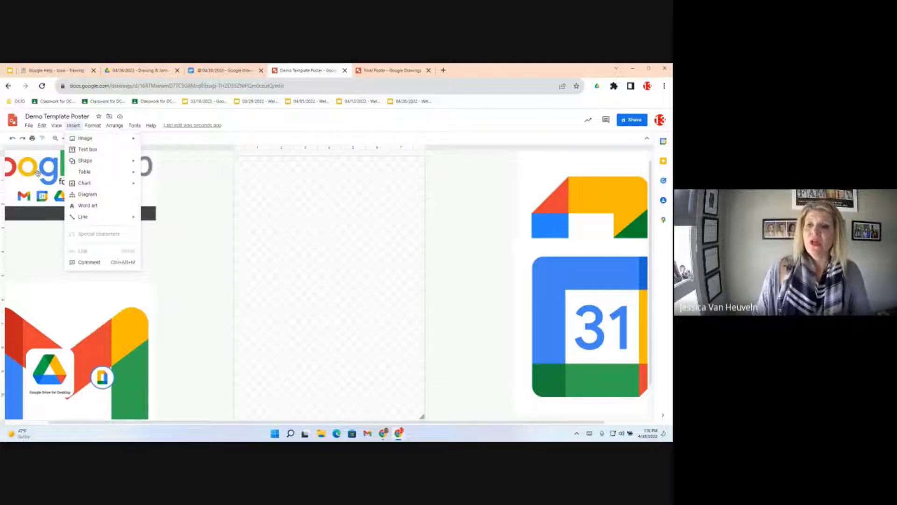
left_click(38, 174)
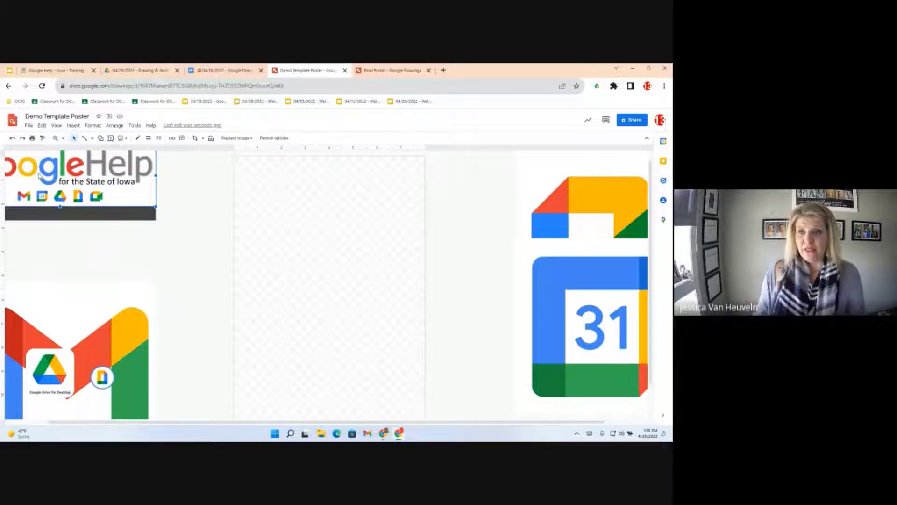
left_click(73, 139)
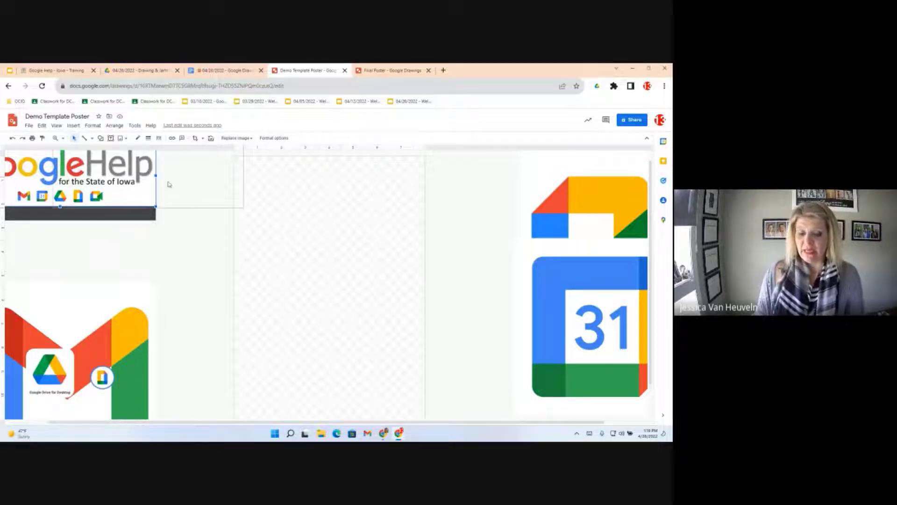
left_click_drag(169, 184, 338, 192)
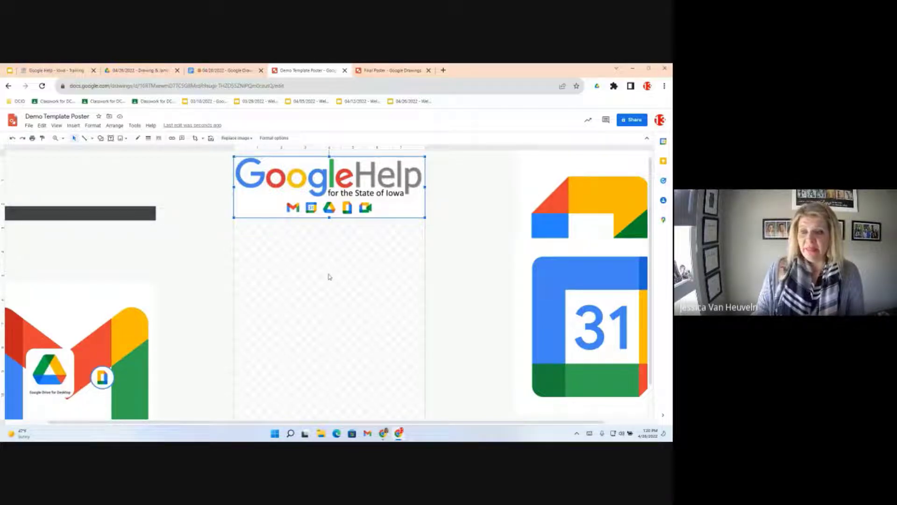
- Move the dark grey rectangle onto the canvas directly beneath the GoogleHelp banner, aligned with its edges
left_click(60, 211)
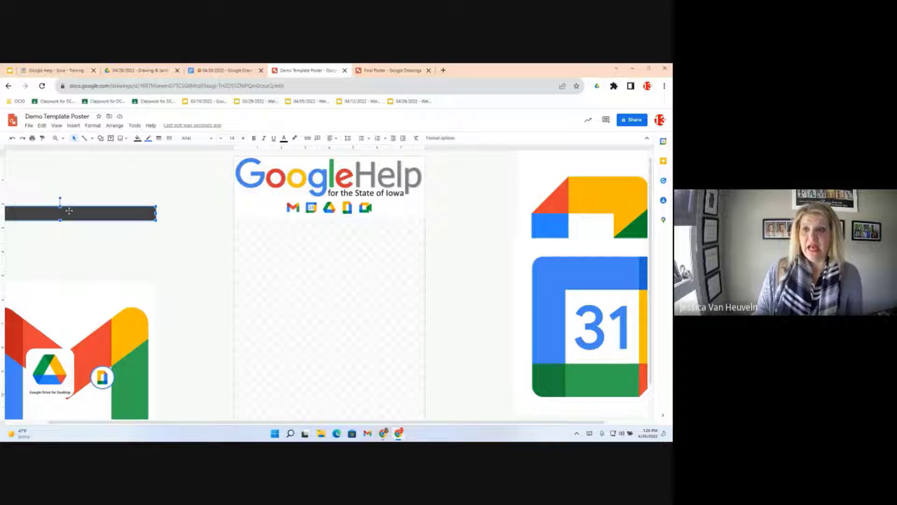
left_click_drag(68, 211, 339, 221)
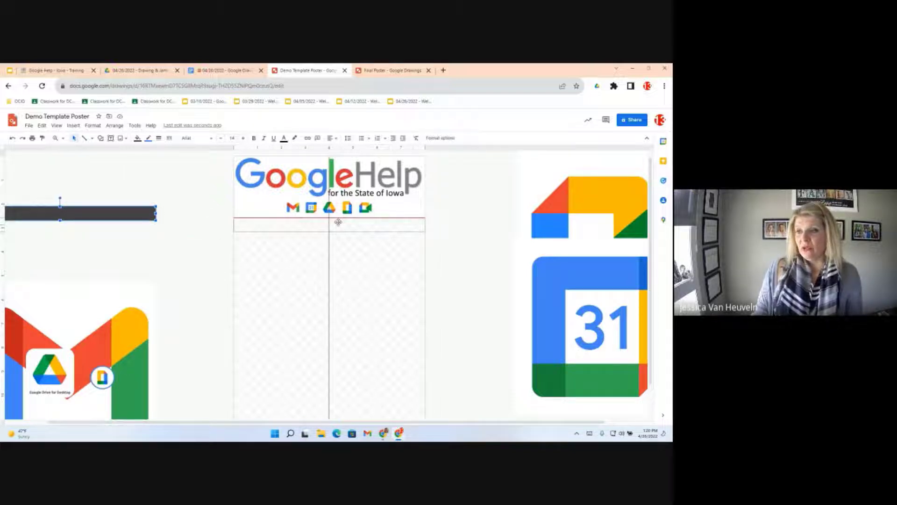
left_click_drag(339, 221, 337, 222)
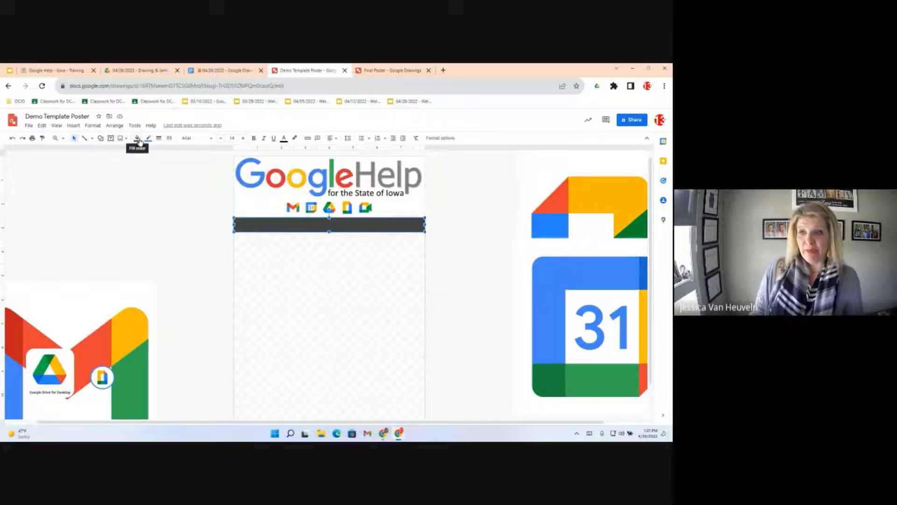
left_click(138, 138)
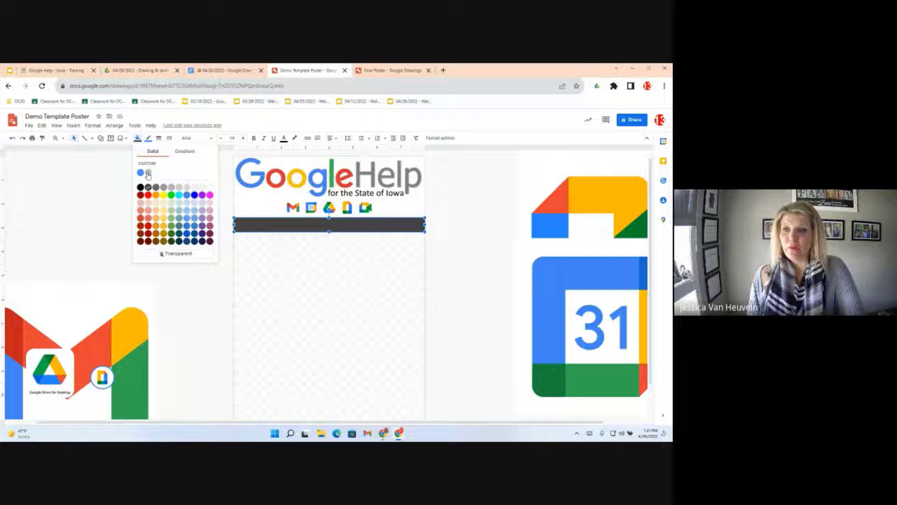
left_click(148, 174)
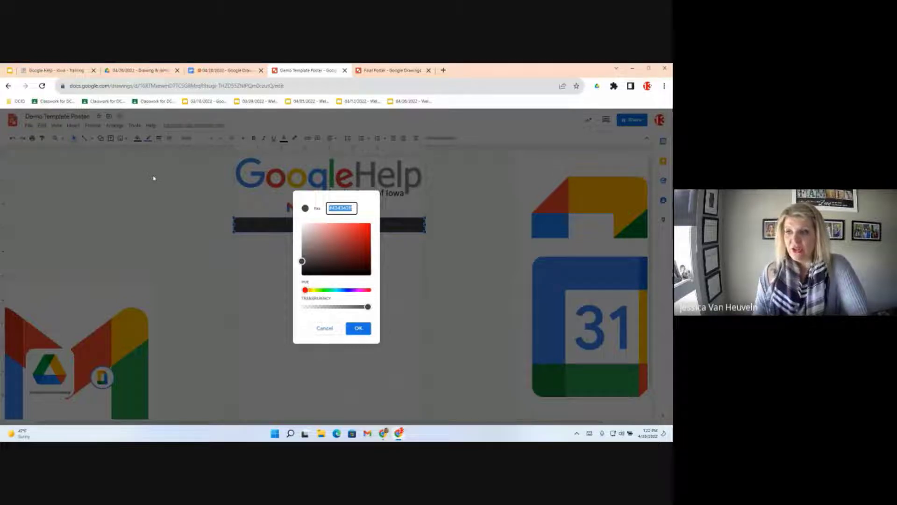
left_click(323, 329)
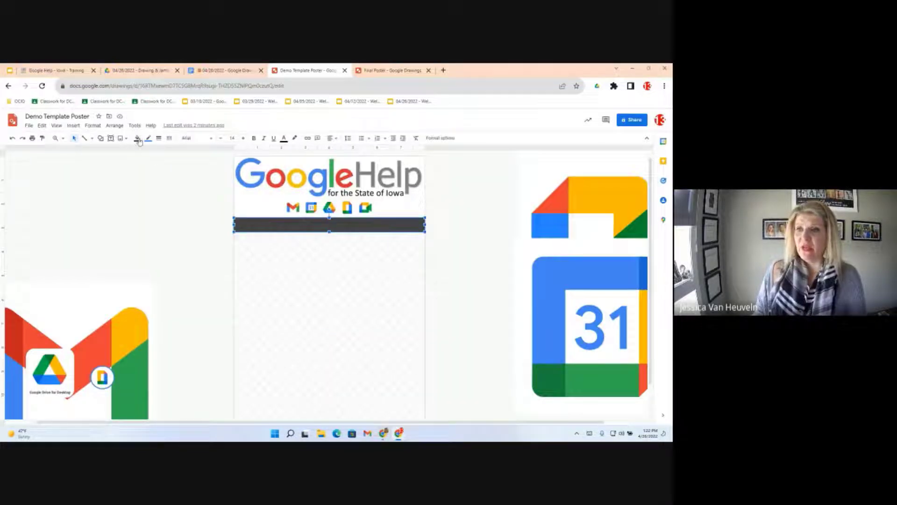
- Fill the dark grey bar beneath the banner with the custom blue and check its border color choices
left_click(138, 139)
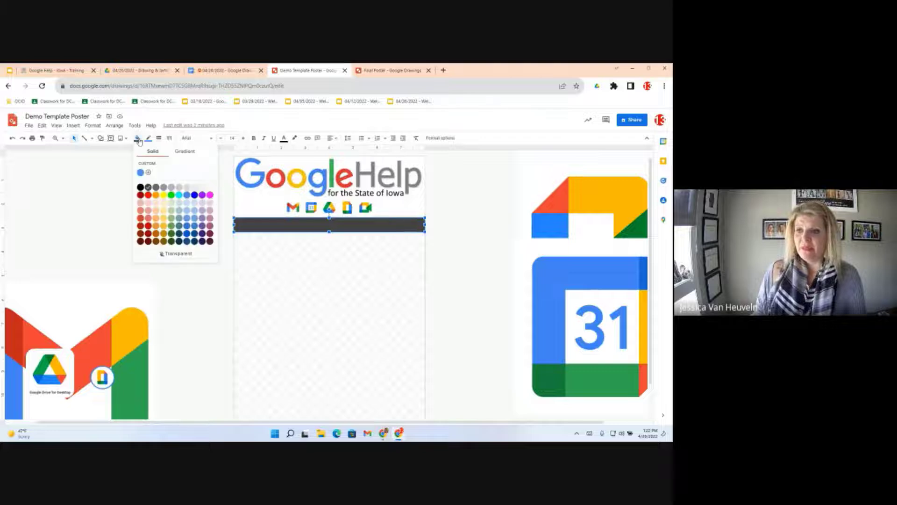
left_click(140, 173)
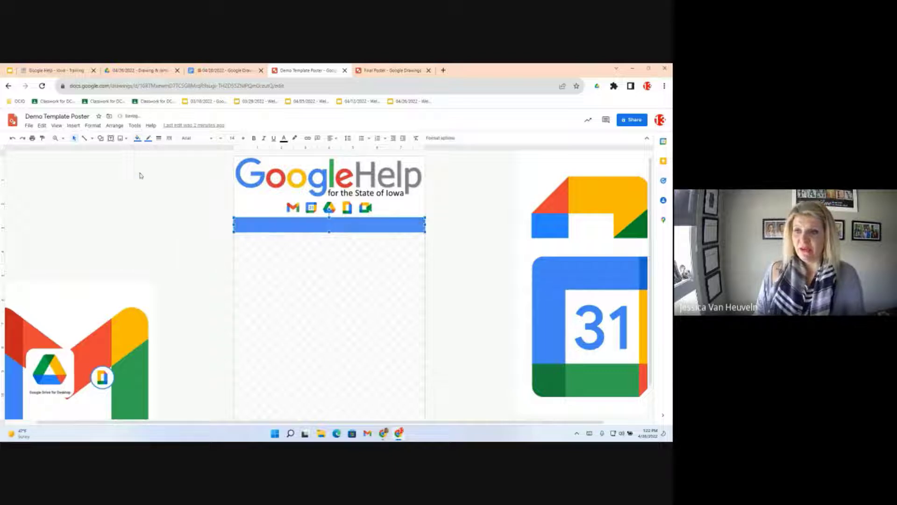
left_click(148, 141)
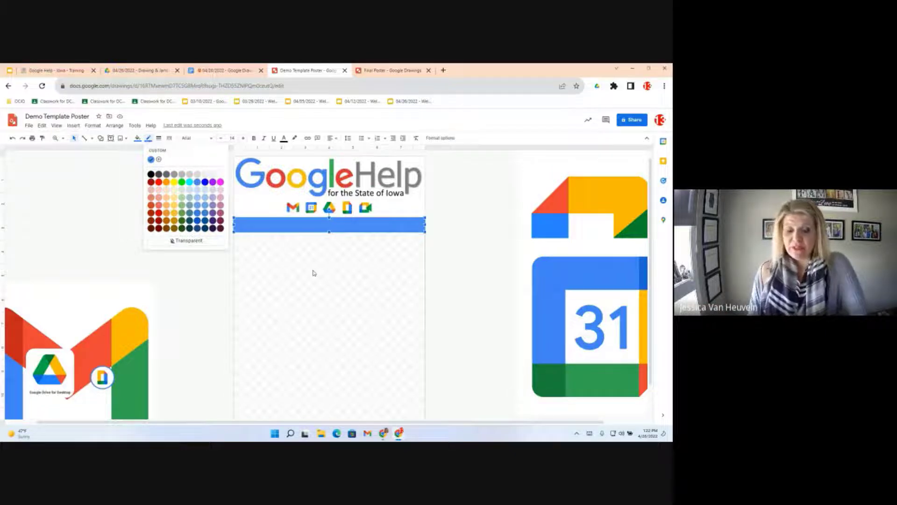
- Review the available callouts and basic shapes, and consult the Final Poster for its bar and logo layout
left_click(99, 139)
left_click(100, 139)
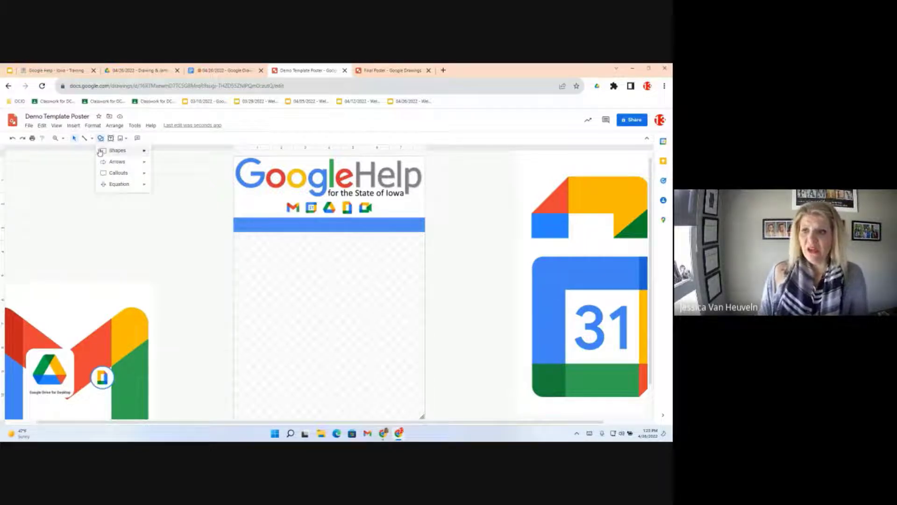
mouse_move(105, 171)
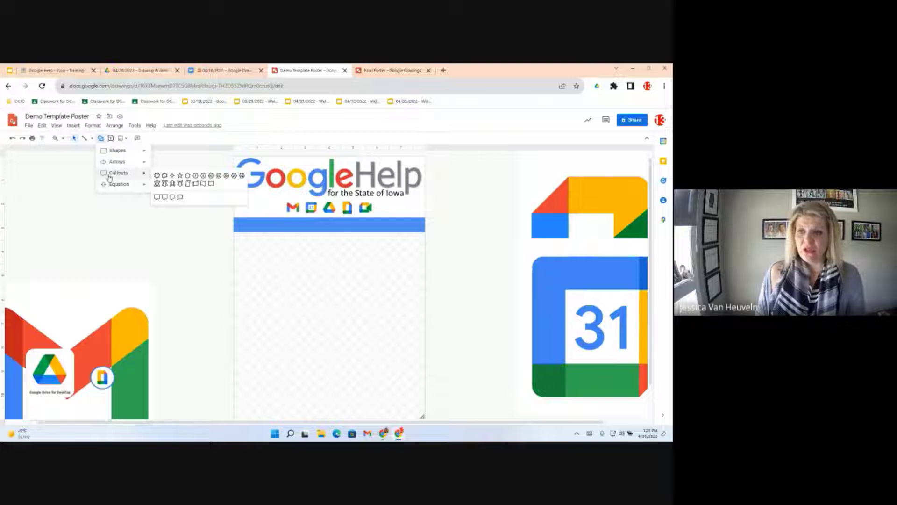
mouse_move(114, 153)
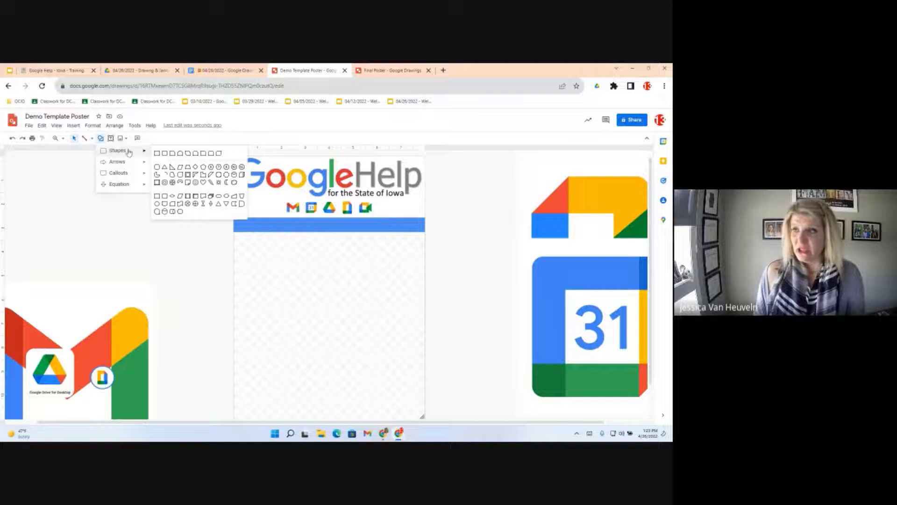
left_click(400, 70)
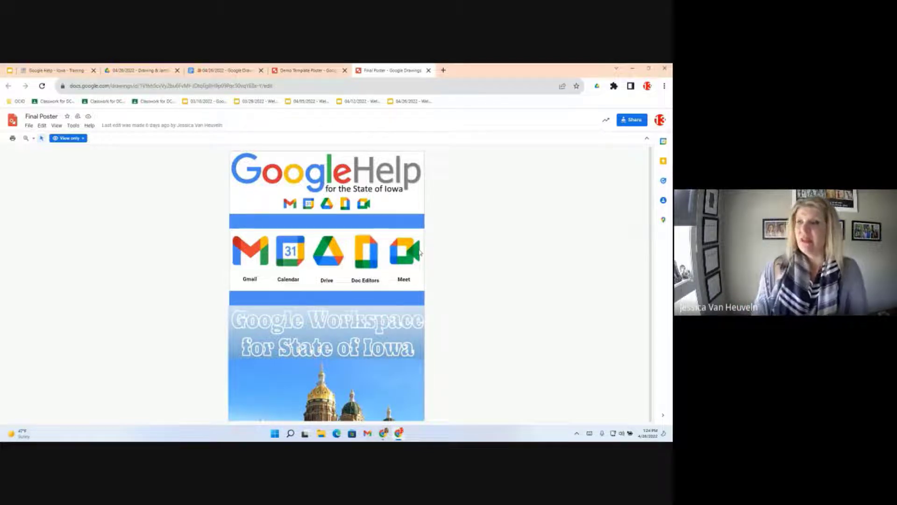
left_click(308, 70)
left_click(281, 202)
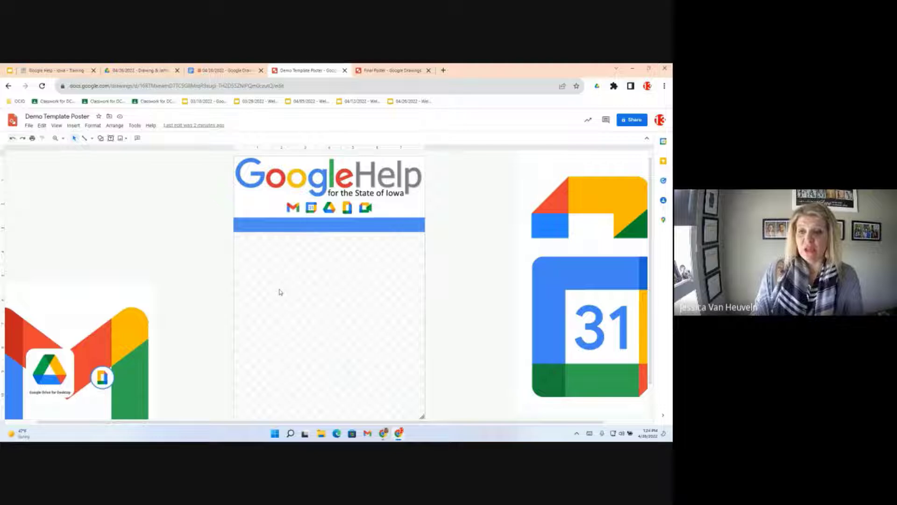
- Move the large Gmail logo onto the canvas directly beneath the blue bar, against the page's left edge
left_click(46, 312)
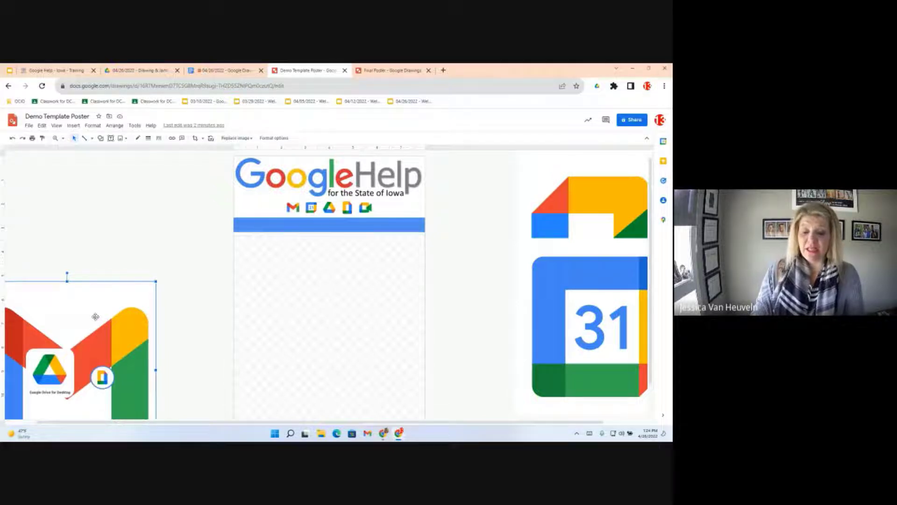
left_click_drag(95, 317, 142, 208)
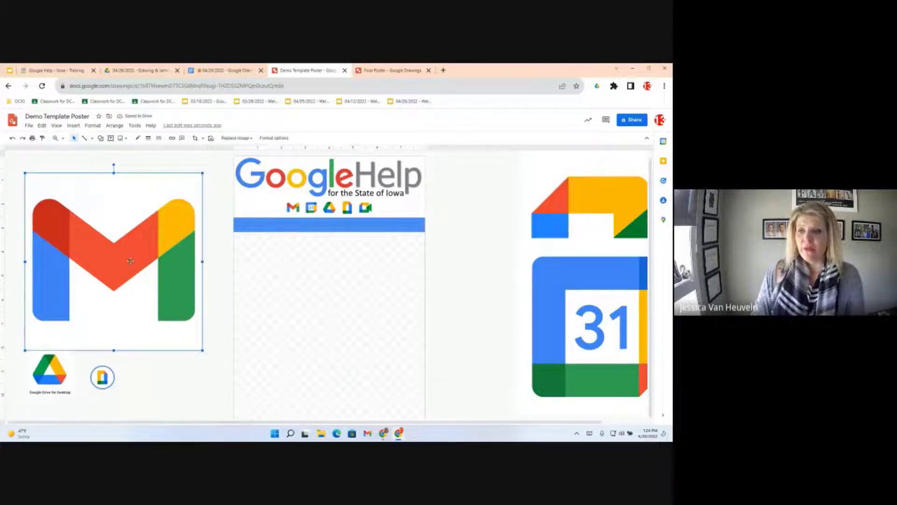
left_click_drag(131, 261, 332, 317)
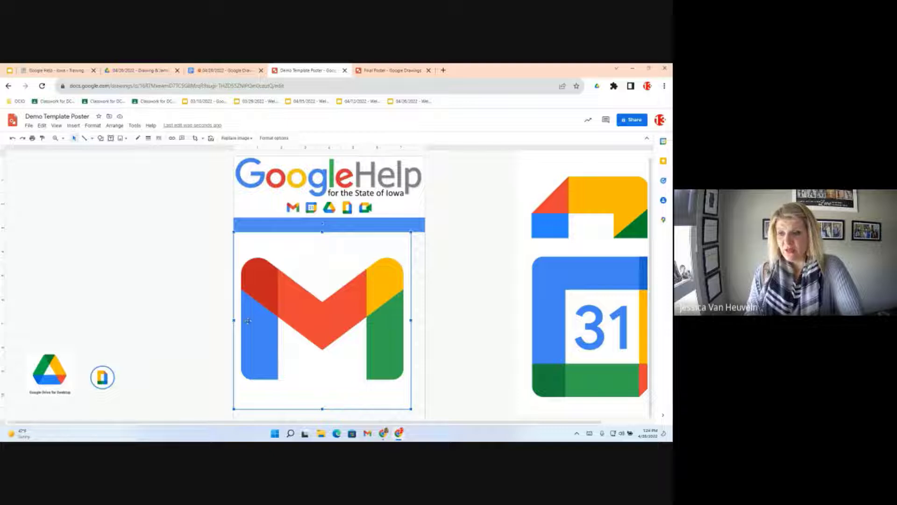
- Try narrowing the Gmail logo from its left side twice, undoing each change
left_click_drag(234, 321, 275, 322)
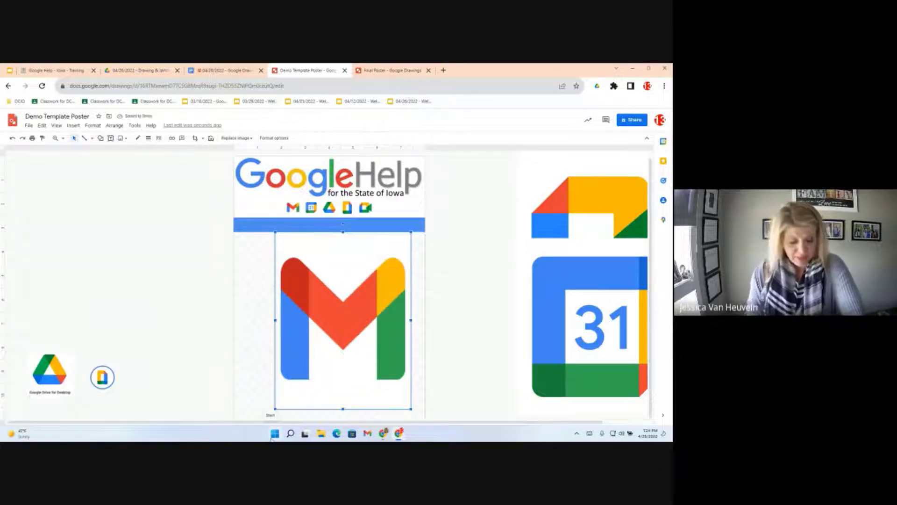
key("ctrl+z")
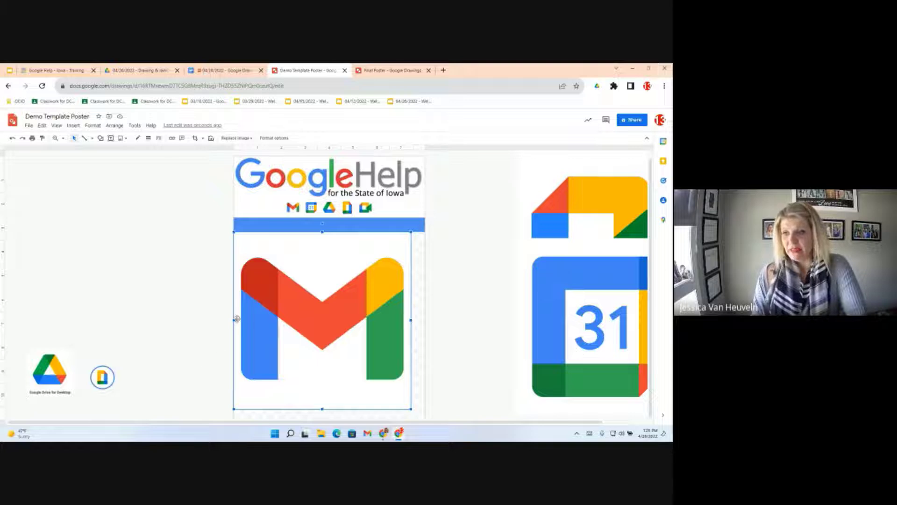
left_click_drag(233, 321, 306, 320)
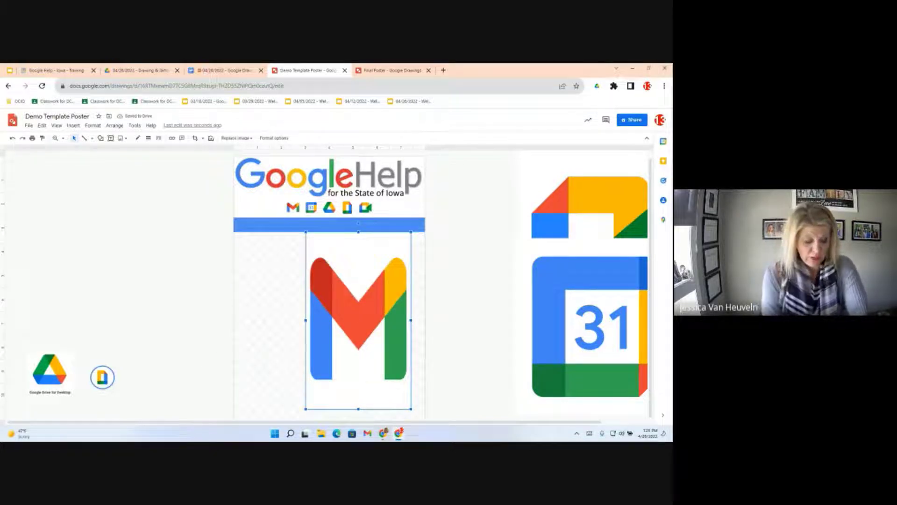
key("ctrl+z")
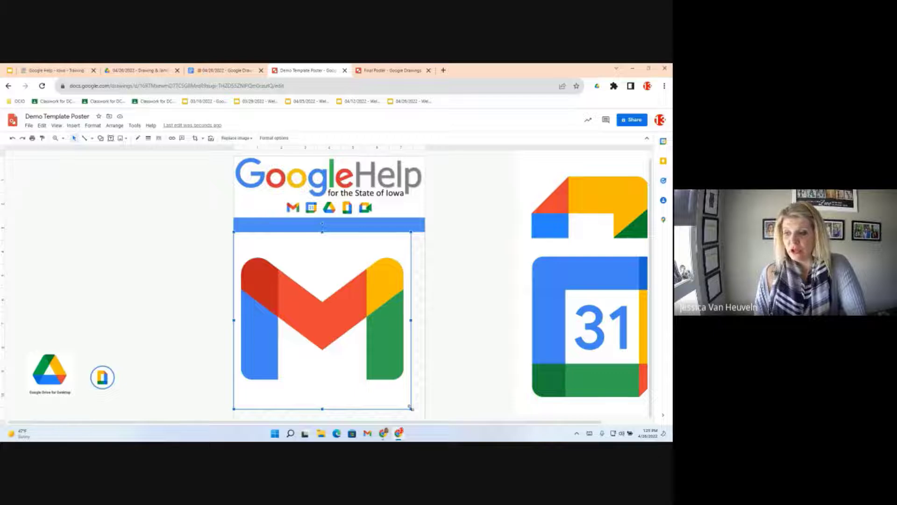
- Scale down the Gmail logo with its aspect ratio locked to about 1.67 inches square, keeping it under the blue bar
left_click_drag(411, 408, 309, 307)
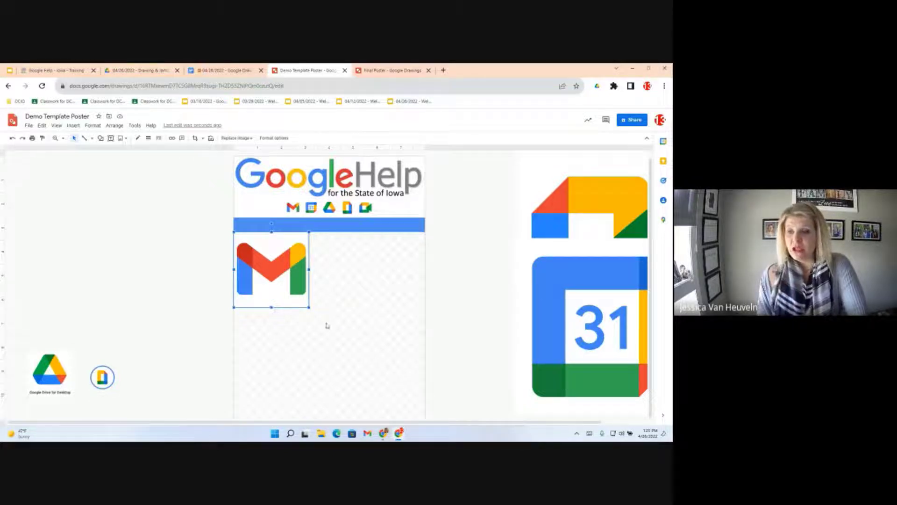
right_click(261, 254)
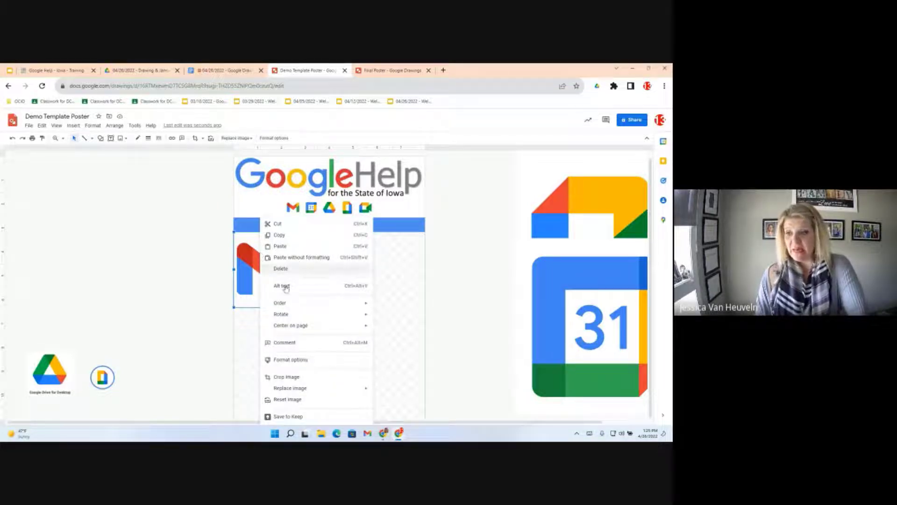
left_click(288, 359)
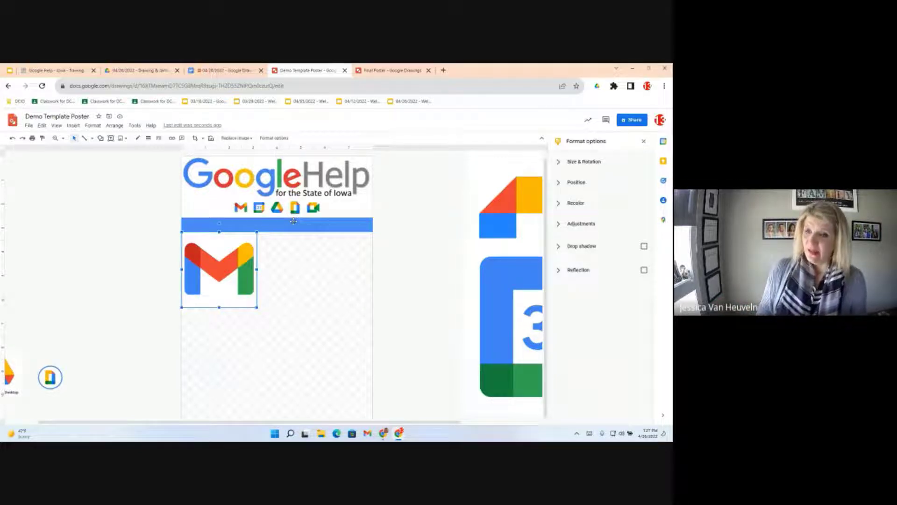
left_click(561, 161)
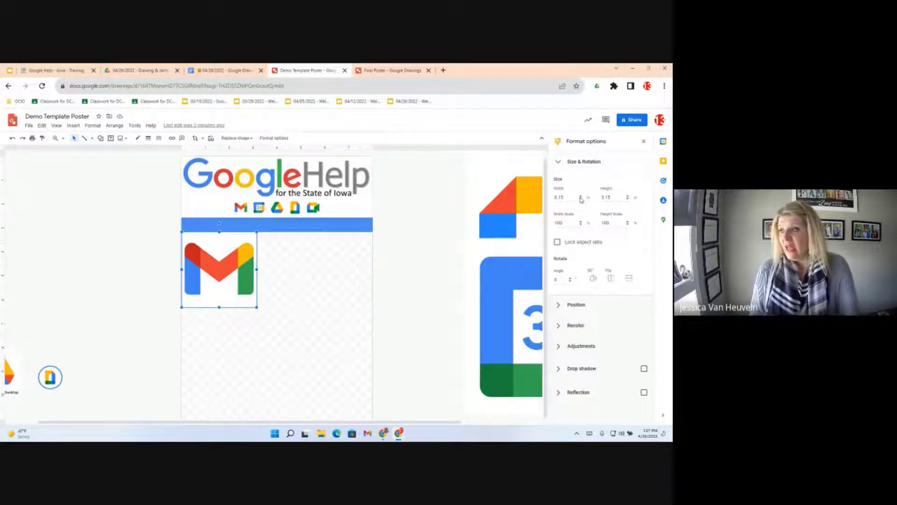
left_click(557, 243)
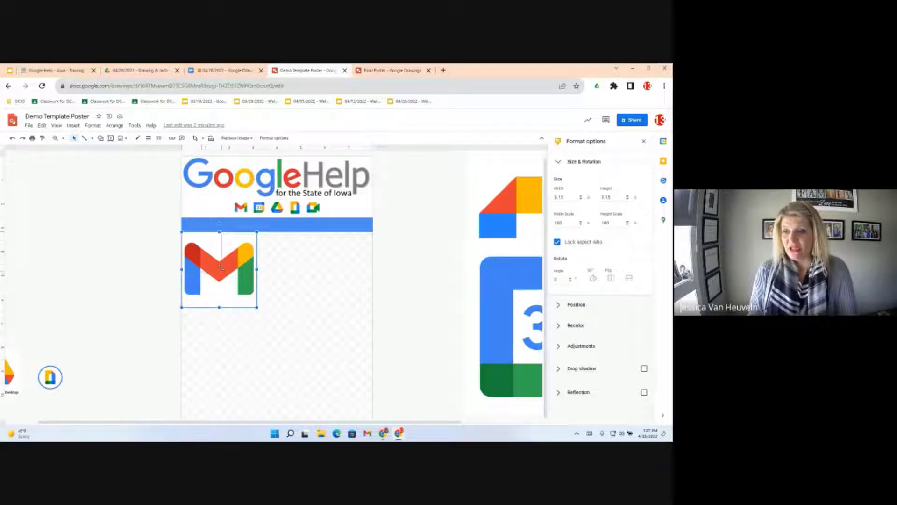
left_click_drag(221, 268, 222, 272)
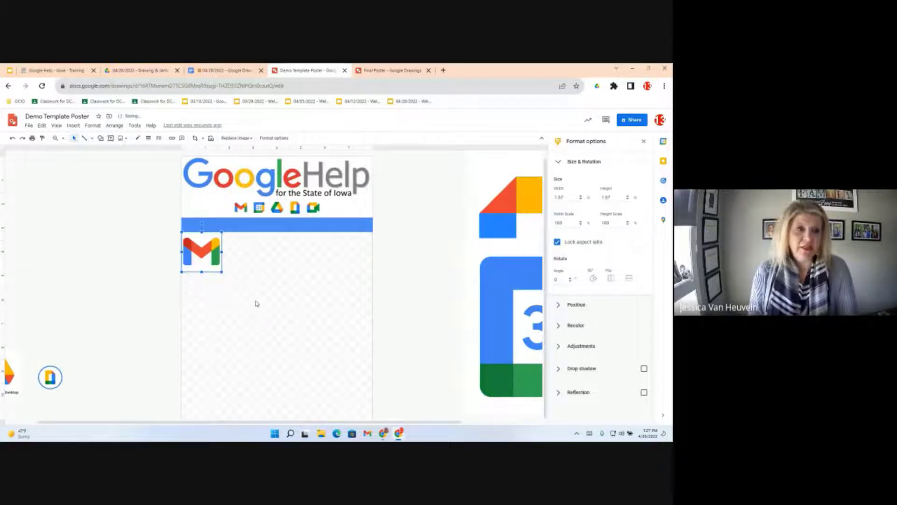
left_click(278, 291)
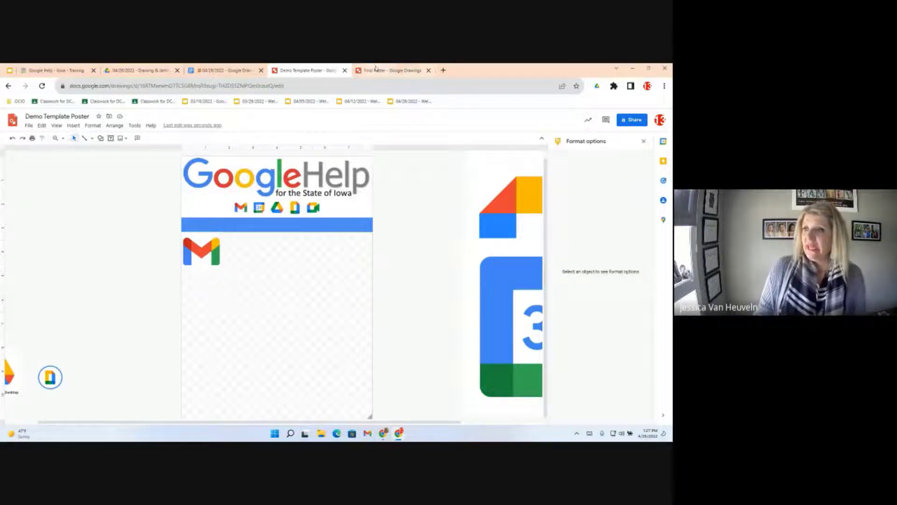
- Following the Final Poster, place the Calendar logo beside the Gmail logo and scale it down to about 1.51 inches square
left_click(388, 70)
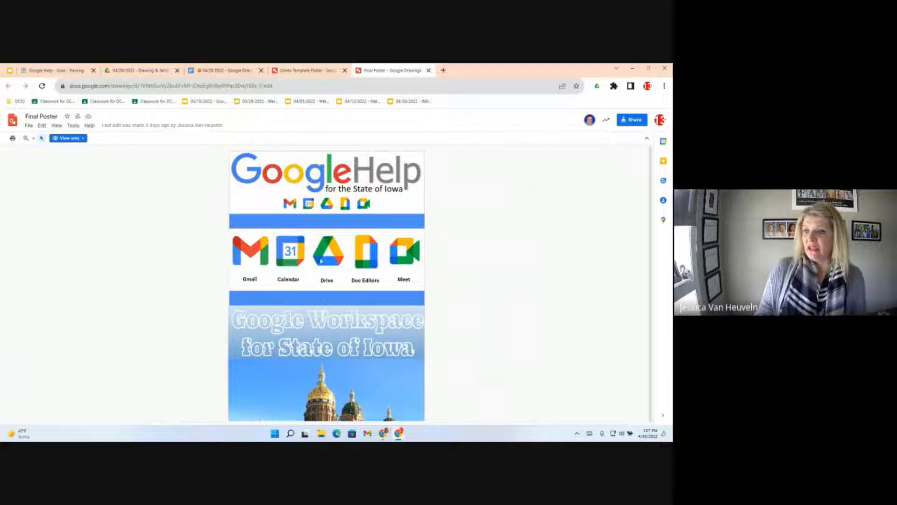
left_click(306, 70)
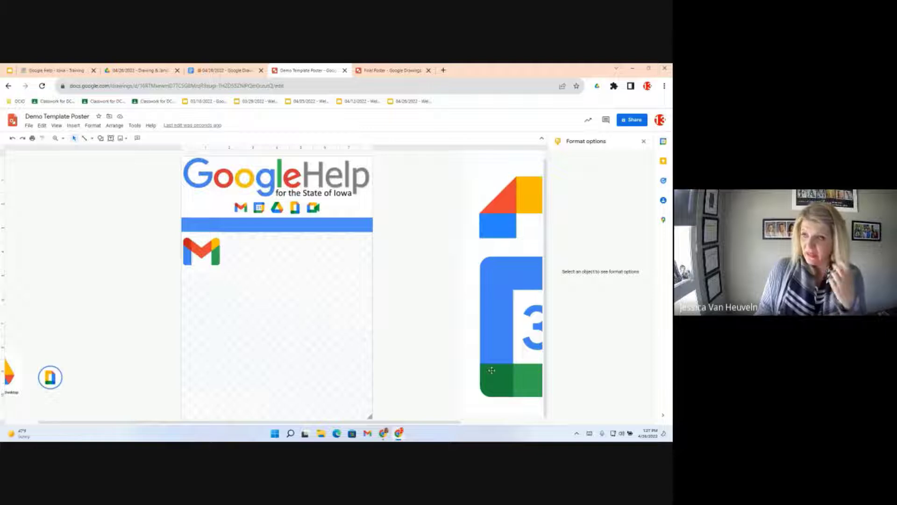
left_click_drag(493, 351, 264, 355)
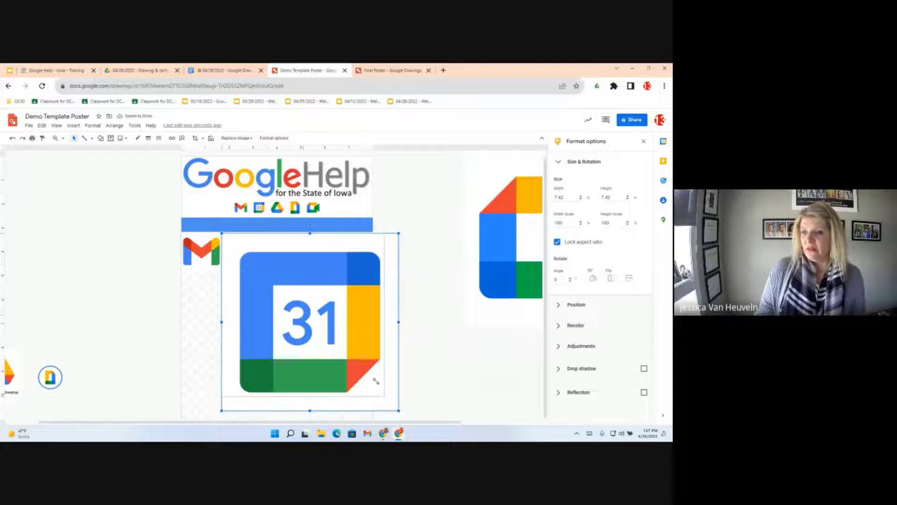
left_click_drag(258, 273, 258, 270)
left_click(241, 286)
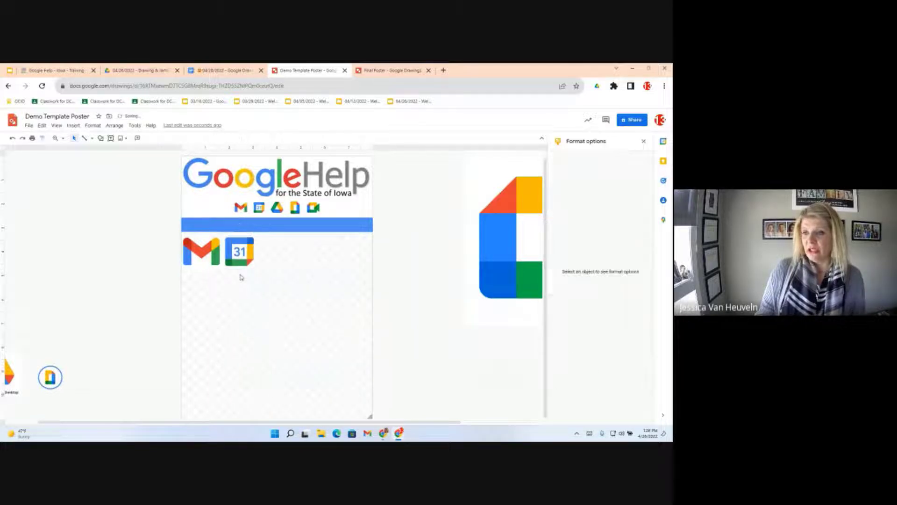
left_click(238, 255)
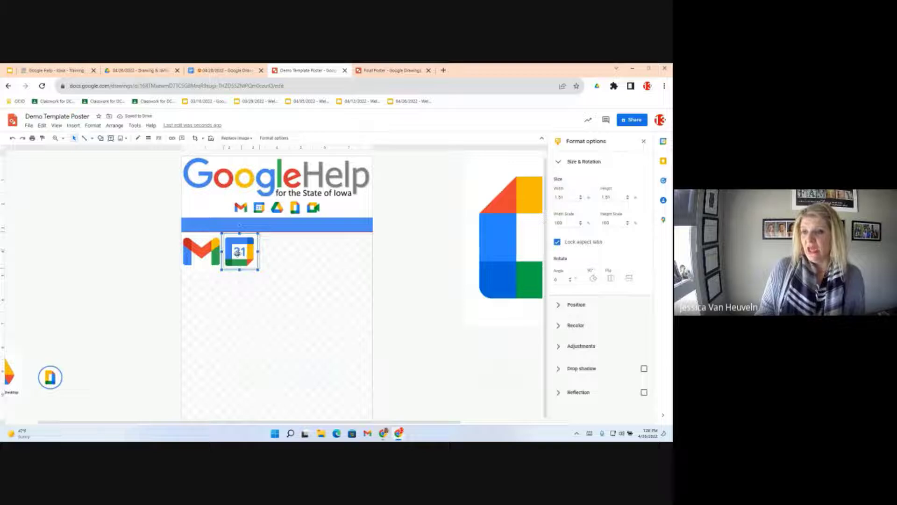
mouse_move(237, 253)
left_mouse_down()
mouse_move(247, 268)
mouse_move(235, 255)
left_mouse_up()
- Show the guides on the canvas and hide them again
left_click(57, 126)
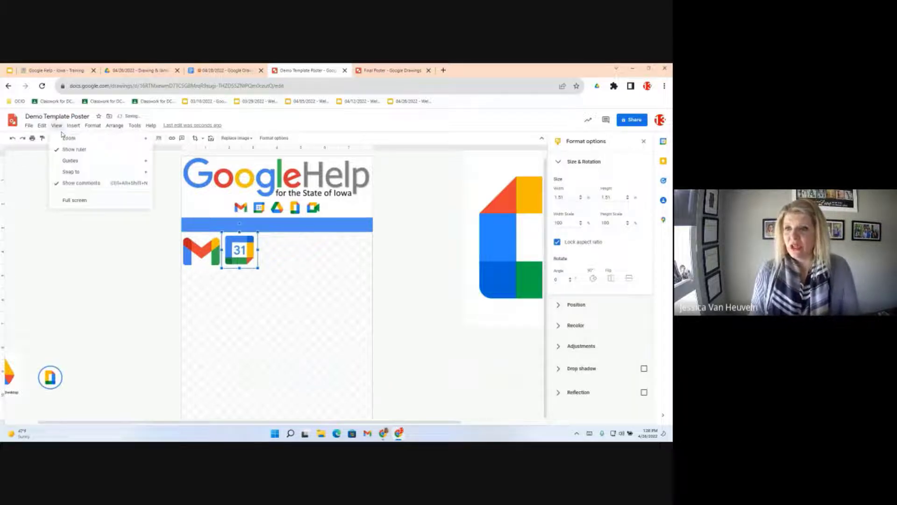
mouse_move(68, 163)
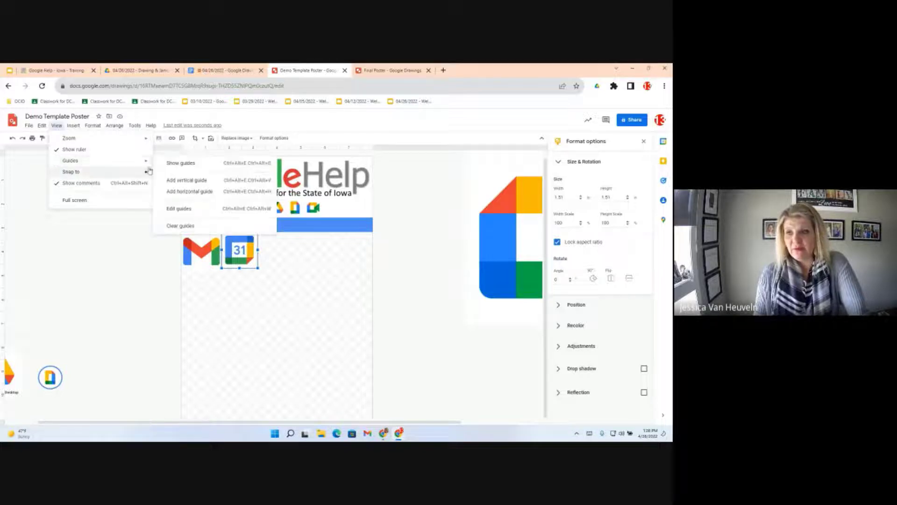
left_click(184, 163)
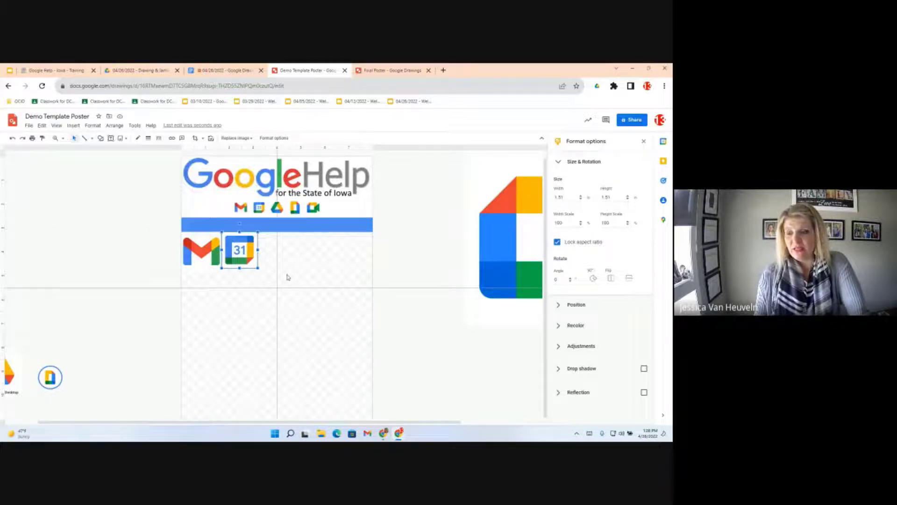
left_click(57, 125)
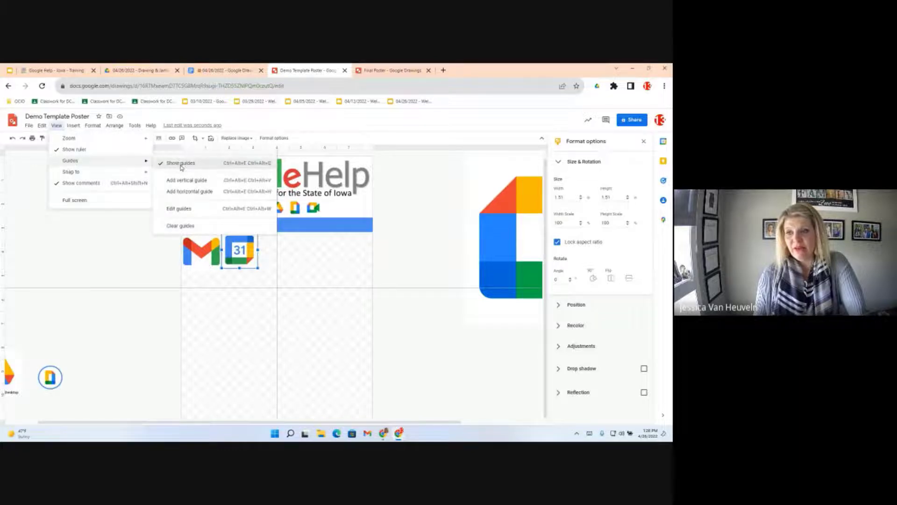
left_click(181, 166)
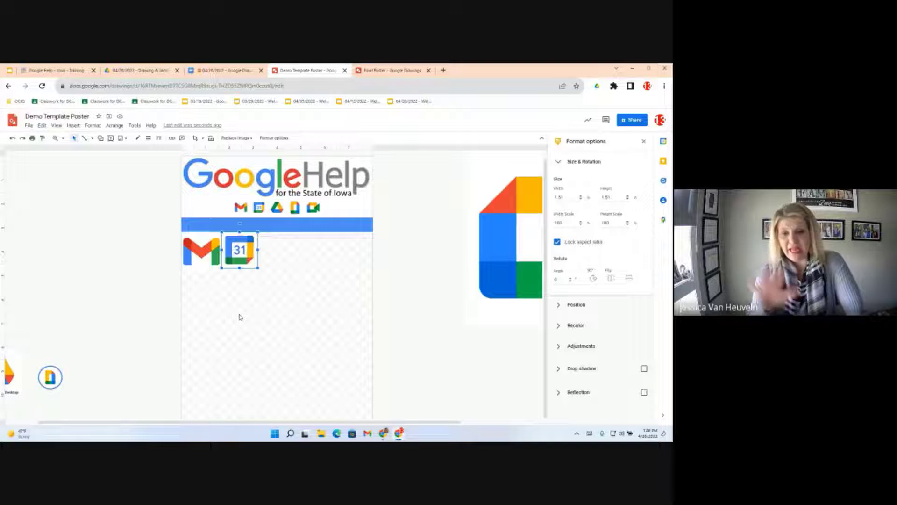
- Move the Calendar logo slightly further away from the Gmail logo, keeping it under the blue bar
left_click(57, 126)
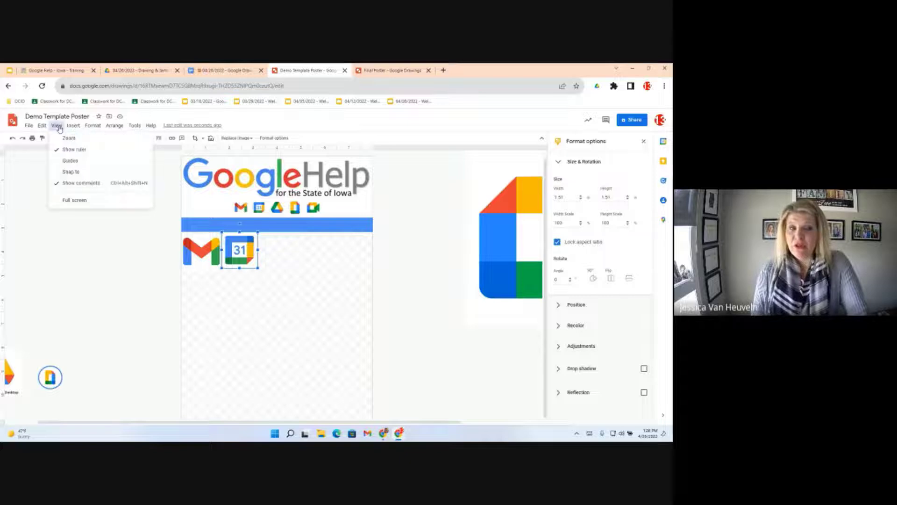
left_click(71, 163)
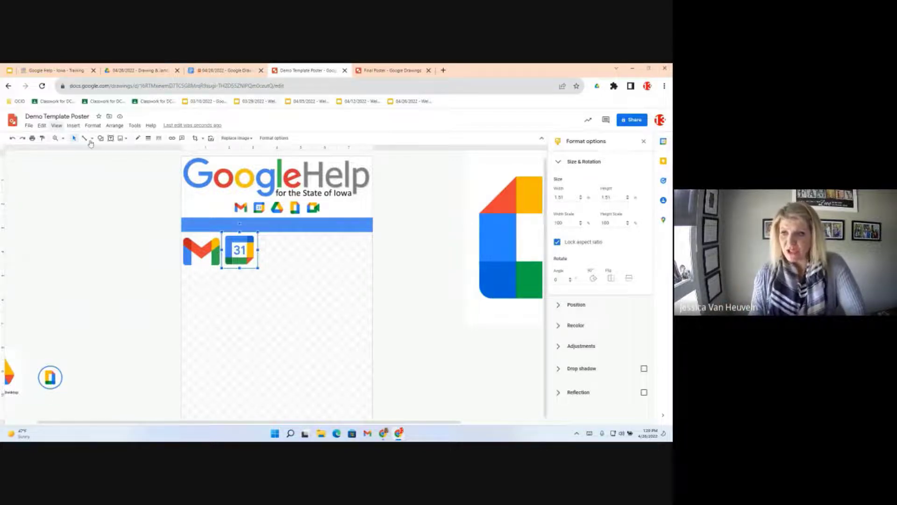
left_click_drag(234, 256, 238, 256)
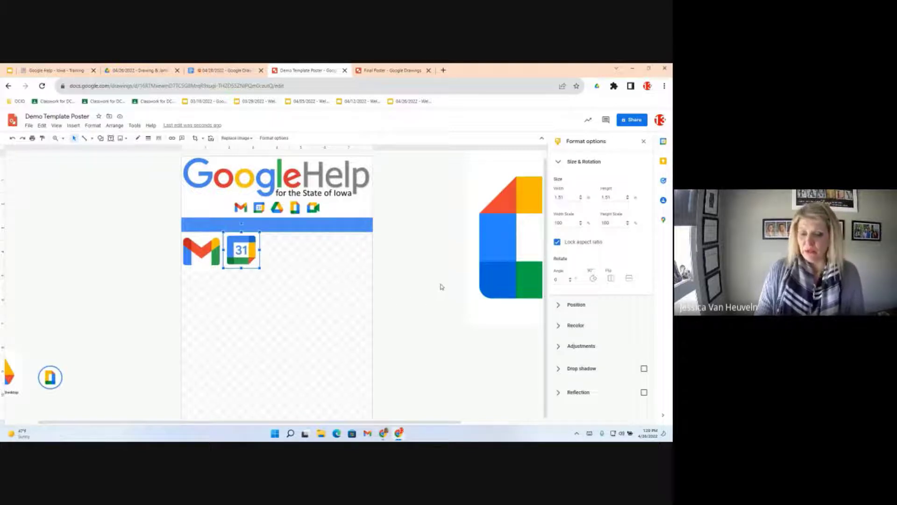
- Check the Final Poster for the logo order and move the Meet and Google Drive logos closer to the poster
left_click(374, 71)
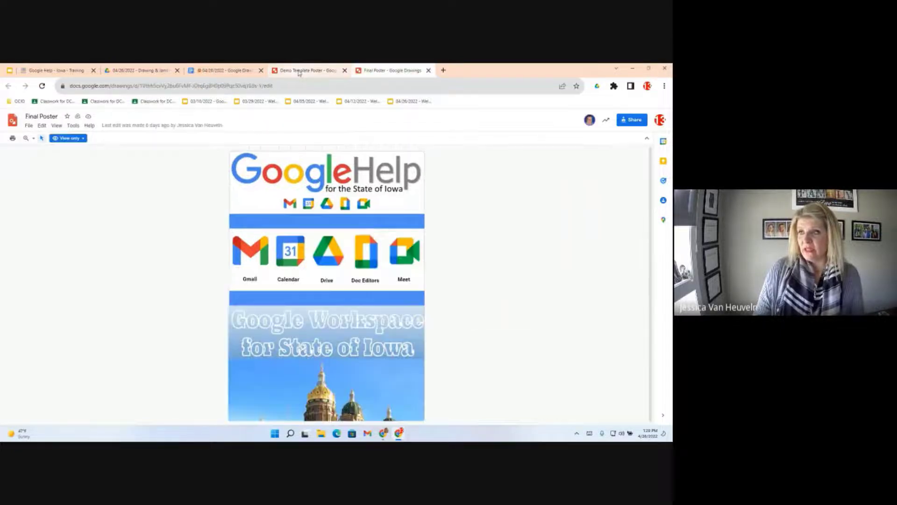
left_click(299, 71)
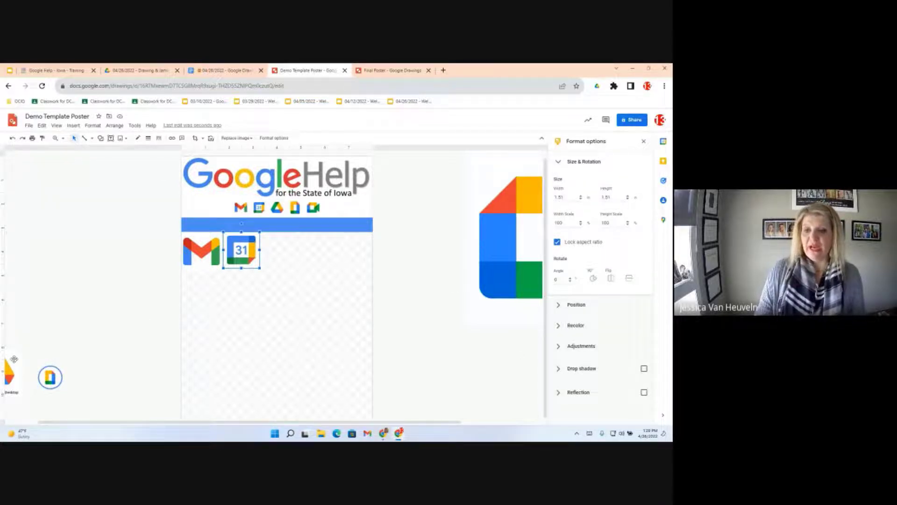
left_click_drag(506, 239, 463, 236)
left_click_drag(13, 372, 141, 282)
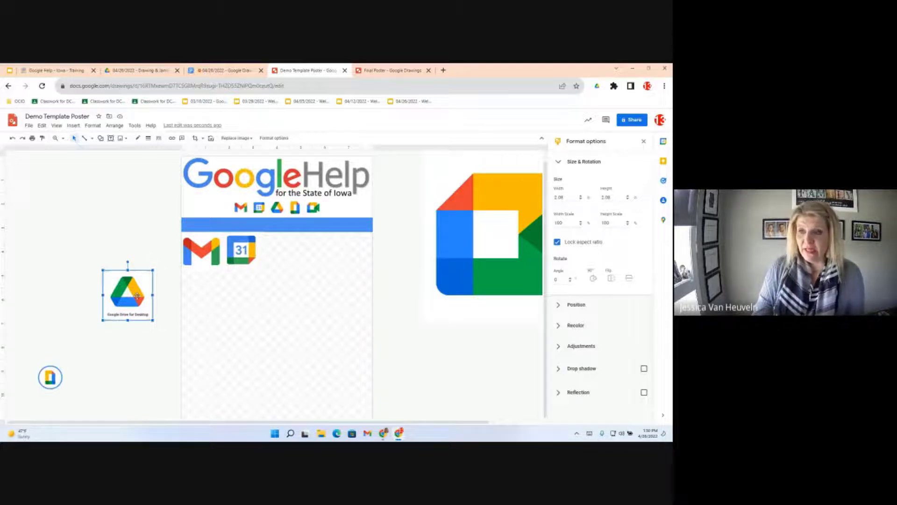
- Crop the "Google Drive for Desktop" caption off the bottom of the Drive logo, to a height of about 1.73 inches
left_click(196, 138)
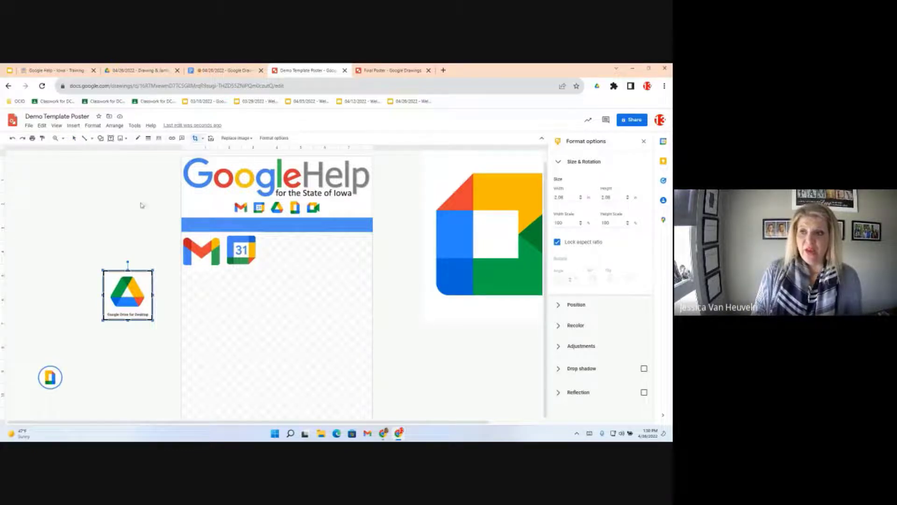
left_click(136, 235)
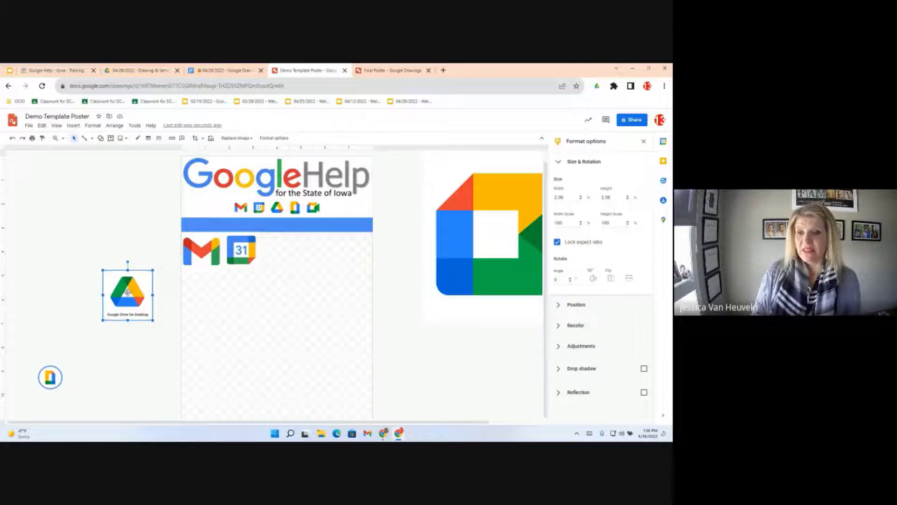
double_click(124, 304)
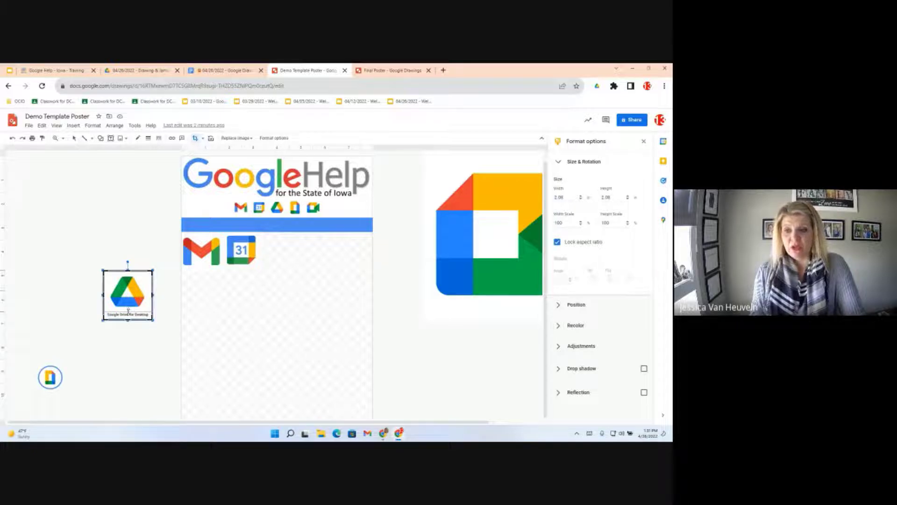
left_click_drag(127, 320, 128, 311)
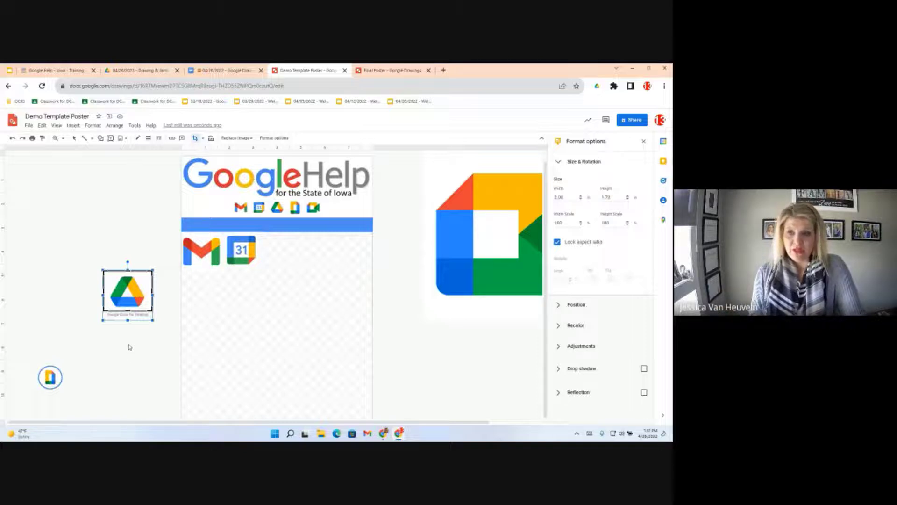
key("Return")
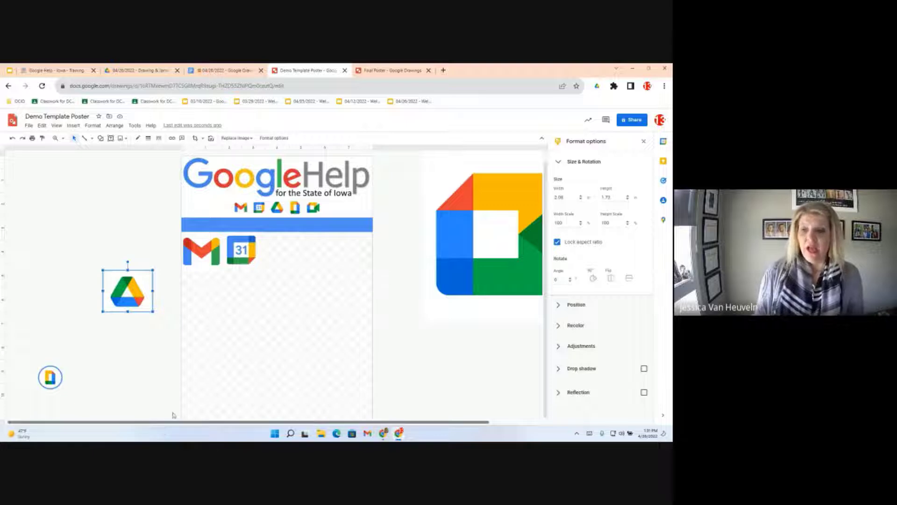
- Crop the empty space above the Drive logo, to a height of about 1.67 inches
double_click(125, 290)
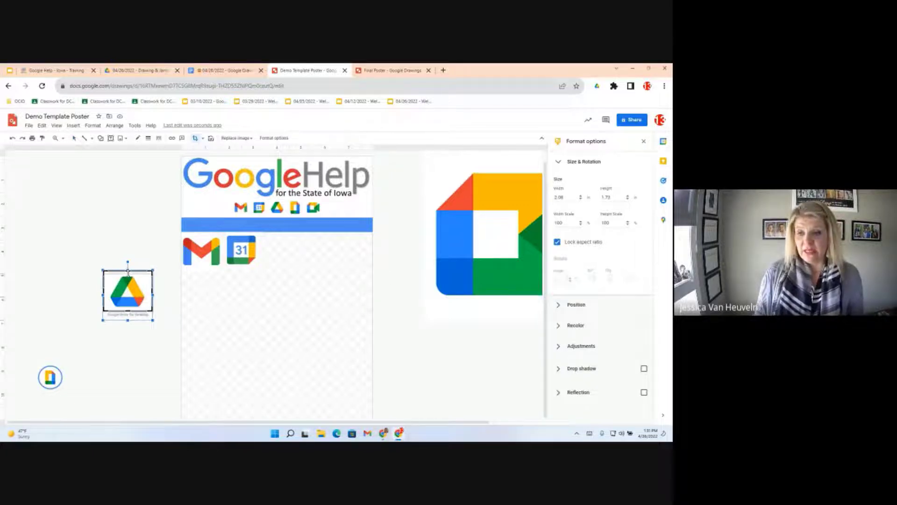
left_click_drag(128, 270, 128, 274)
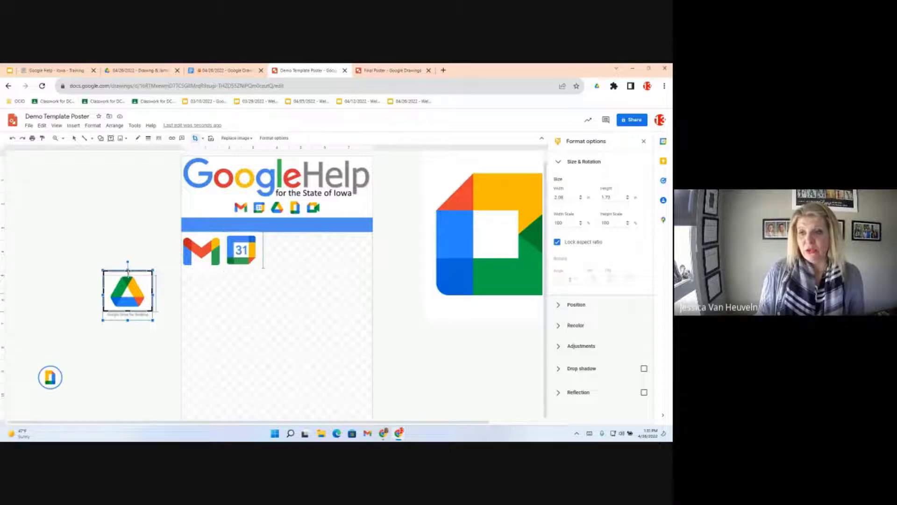
left_click_drag(128, 271, 128, 276)
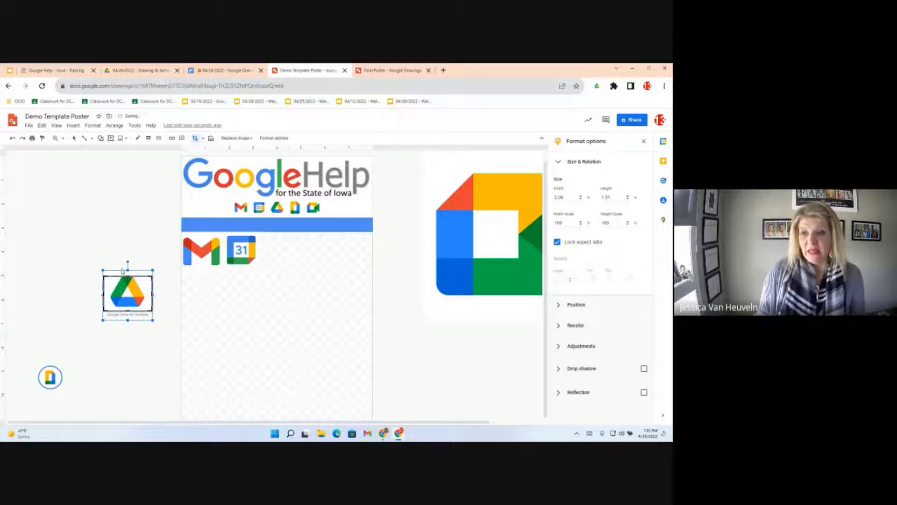
left_click_drag(128, 276, 127, 273)
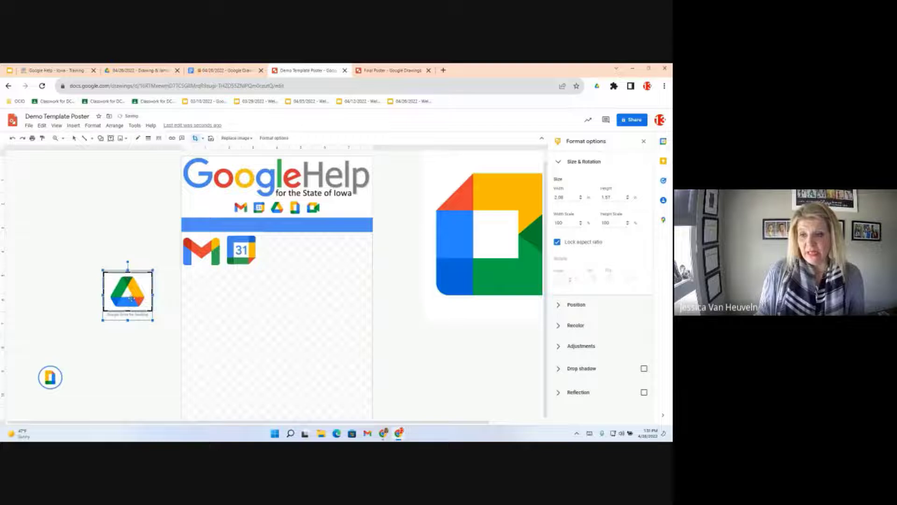
key("Return")
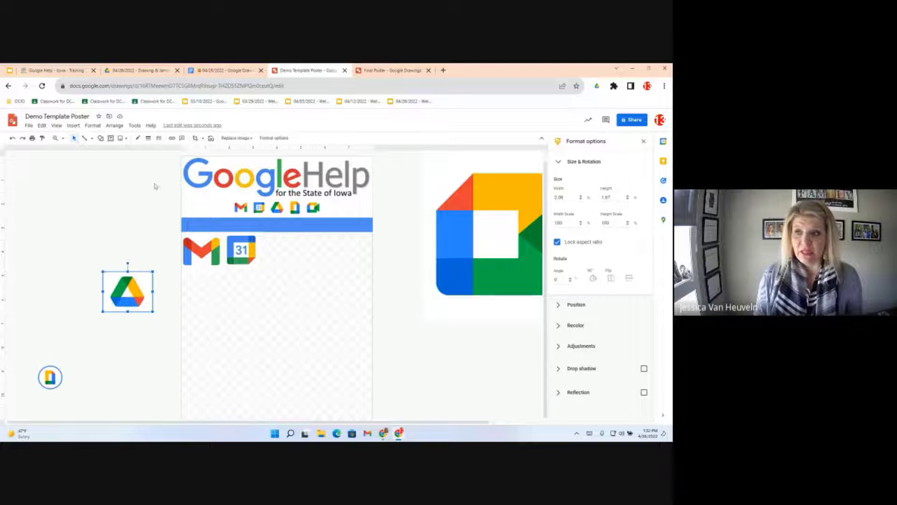
- Place the cropped Drive logo beside the Calendar logo and scale it down to about 1.88 by 1.51 inches
left_click(194, 139)
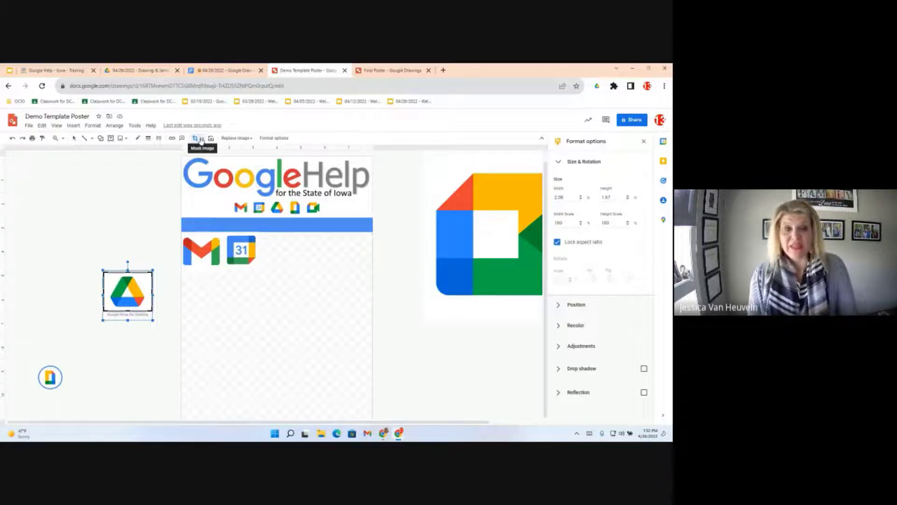
left_click(99, 216)
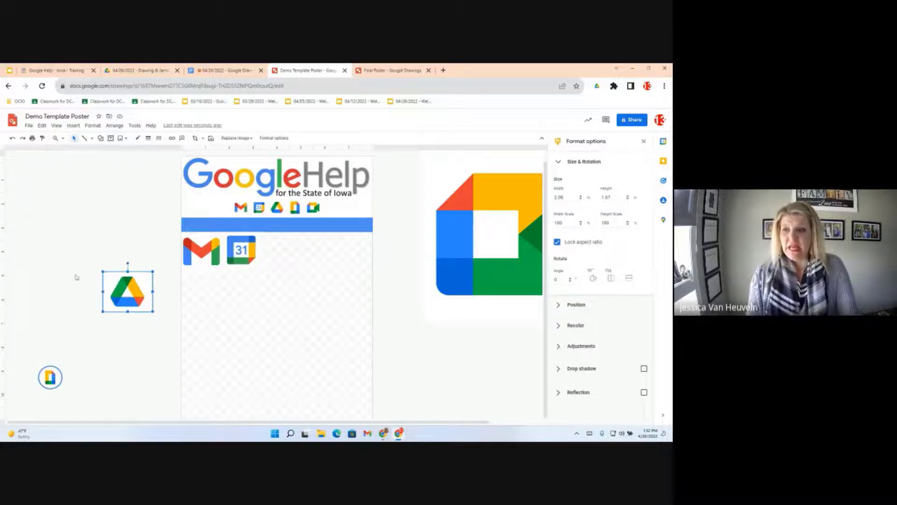
left_click_drag(132, 297, 305, 268)
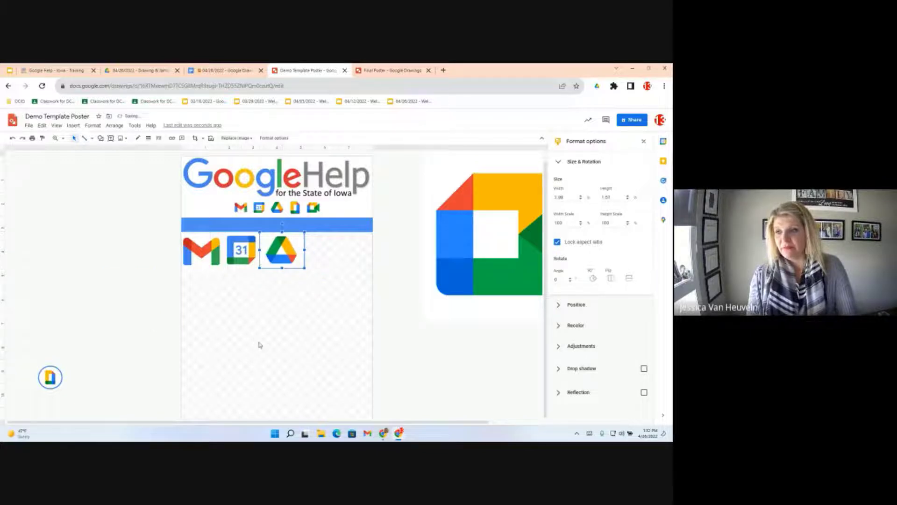
- Scale down the Gmail logo slightly so it matches the height of the Calendar and Drive logos
left_click(194, 261)
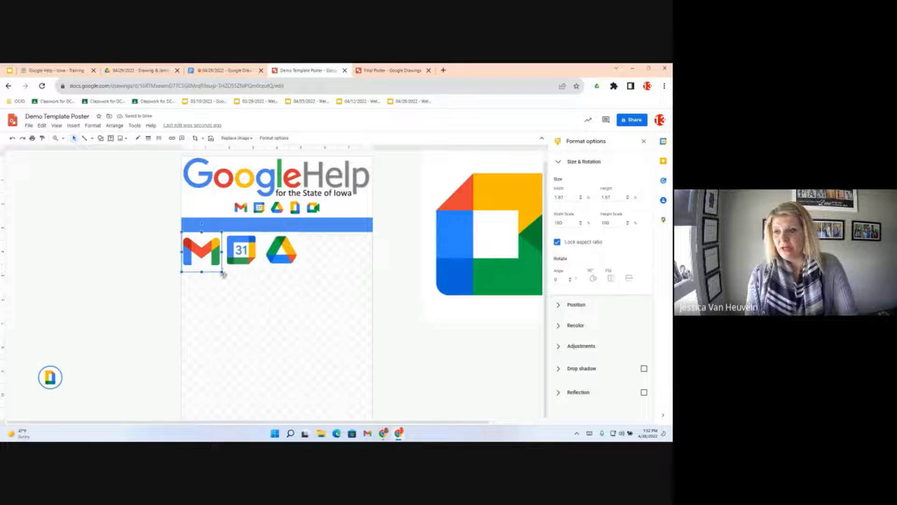
left_click_drag(223, 272, 216, 266)
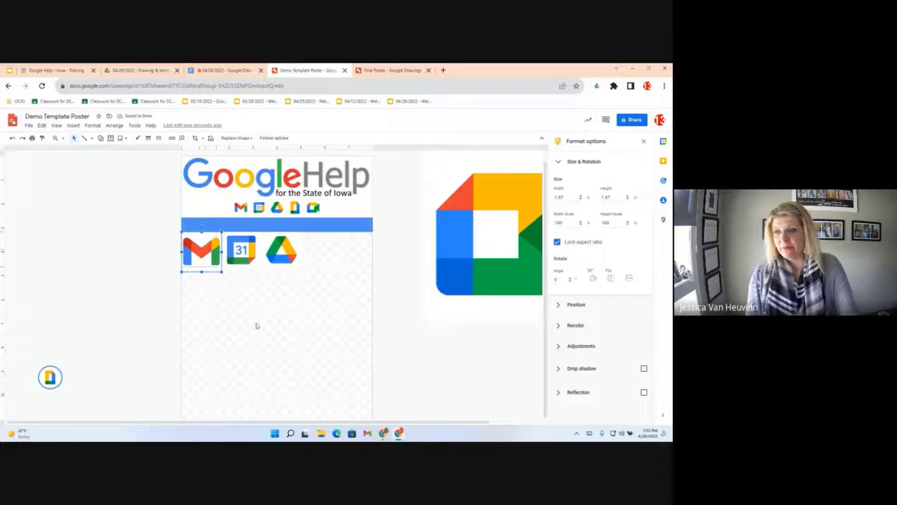
left_click(302, 345)
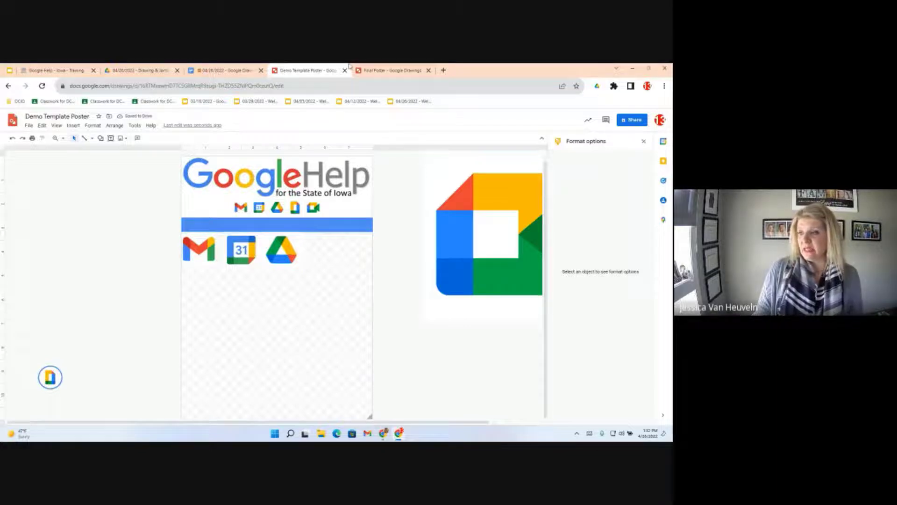
- Following the Final Poster, bring the circled Doc Editors logo onto the poster below the row of logos
left_click(377, 71)
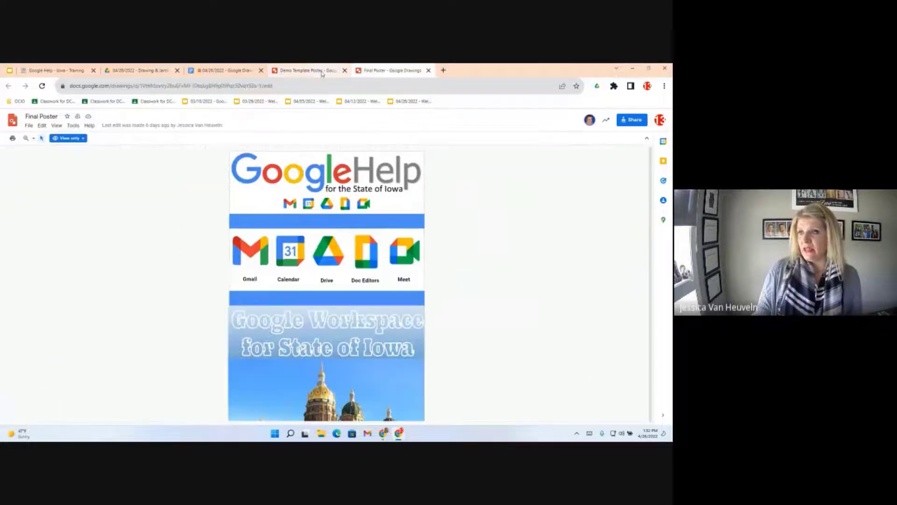
left_click(322, 73)
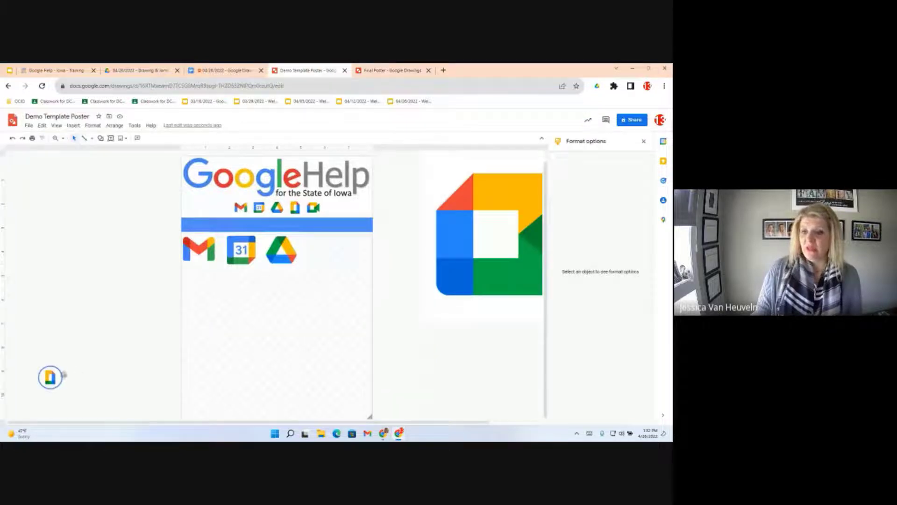
left_click(51, 379)
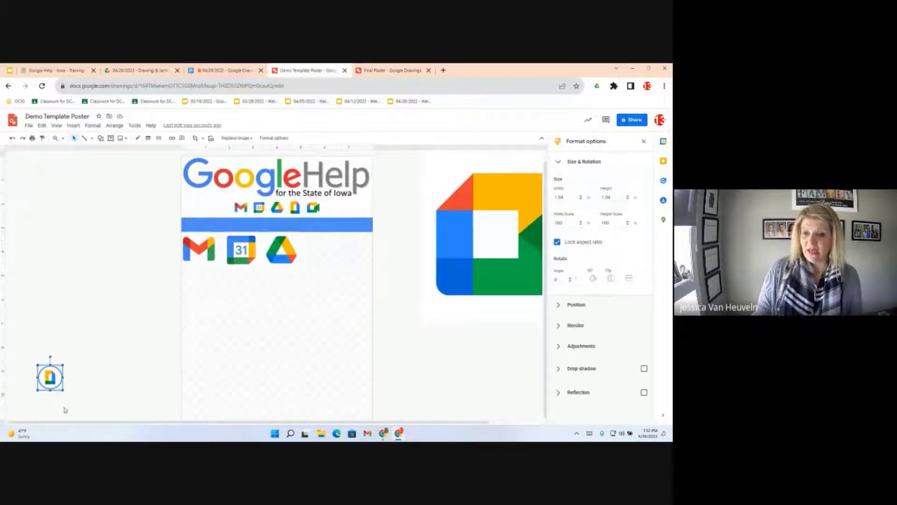
left_click_drag(52, 386, 257, 351)
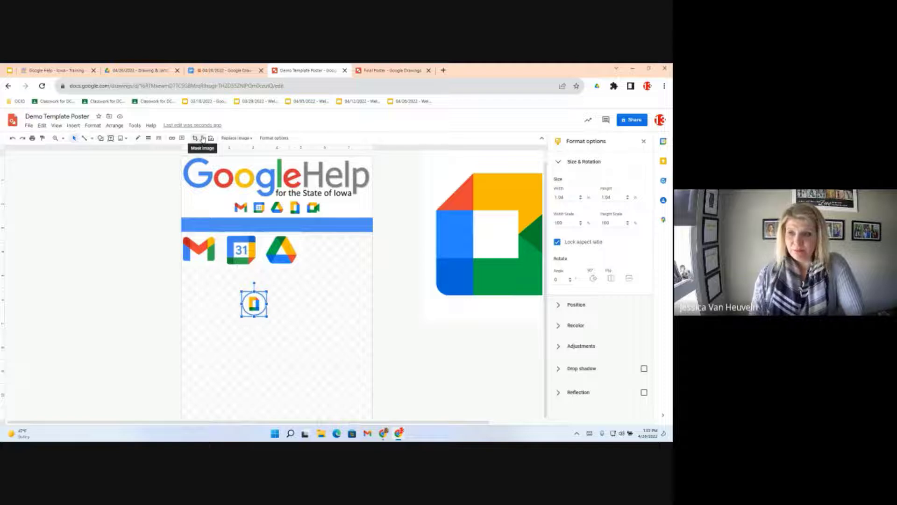
- Mask the Doc Editors logo with the Oval shape
left_click(203, 139)
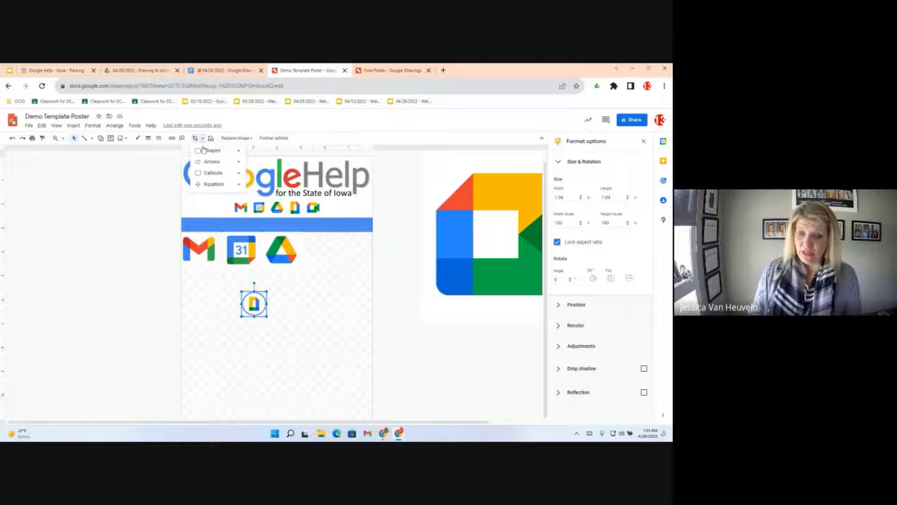
mouse_move(202, 155)
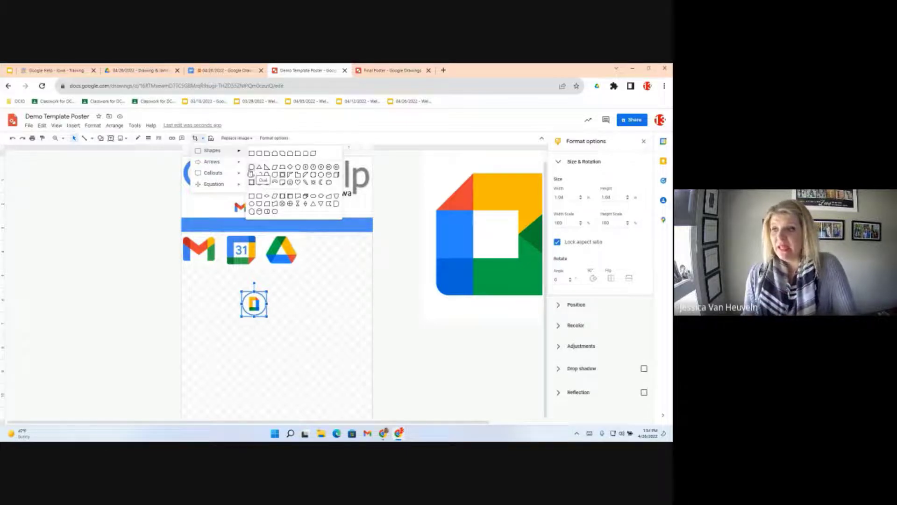
left_click(252, 168)
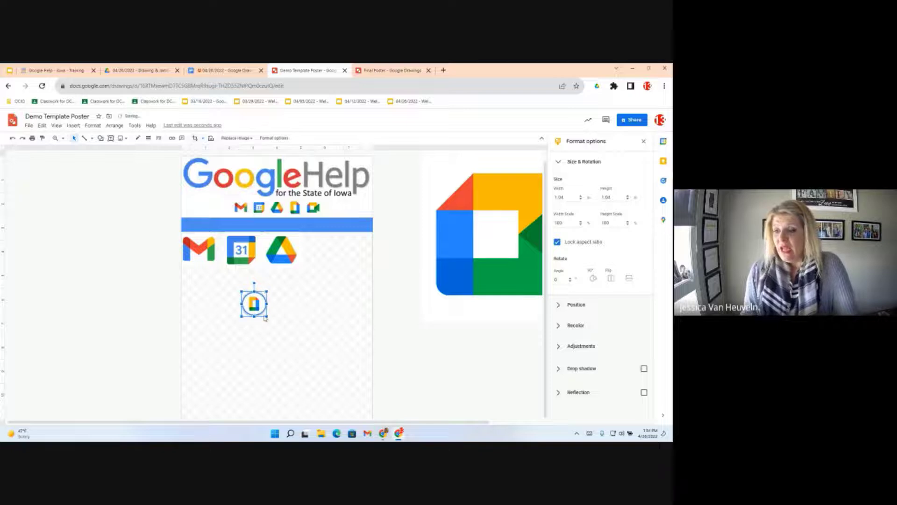
left_click(202, 138)
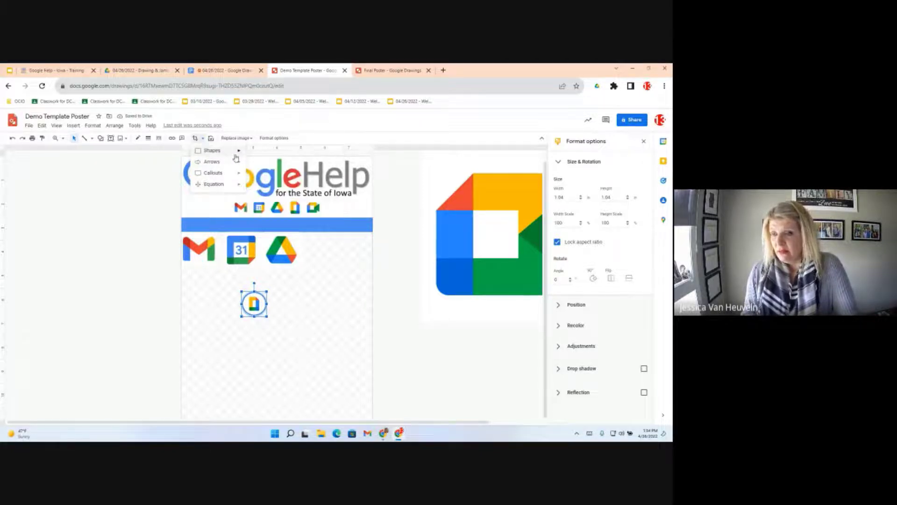
mouse_move(236, 153)
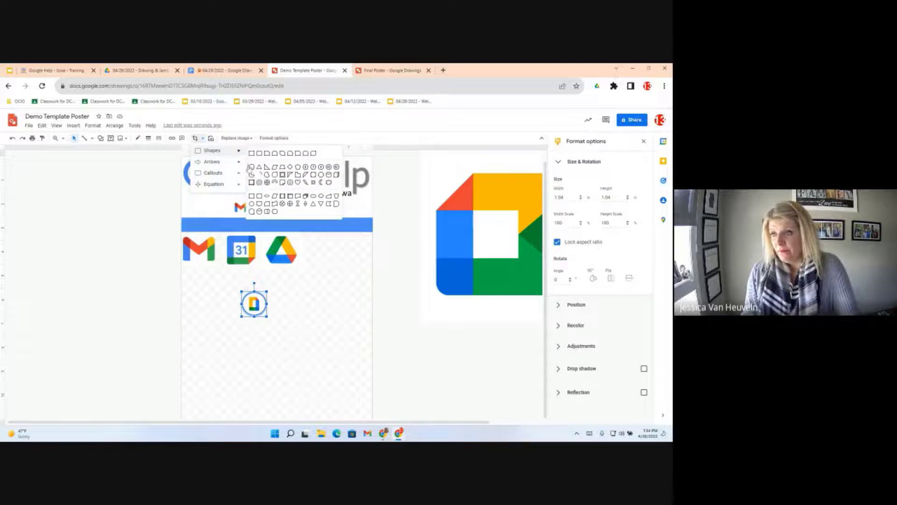
left_click(252, 167)
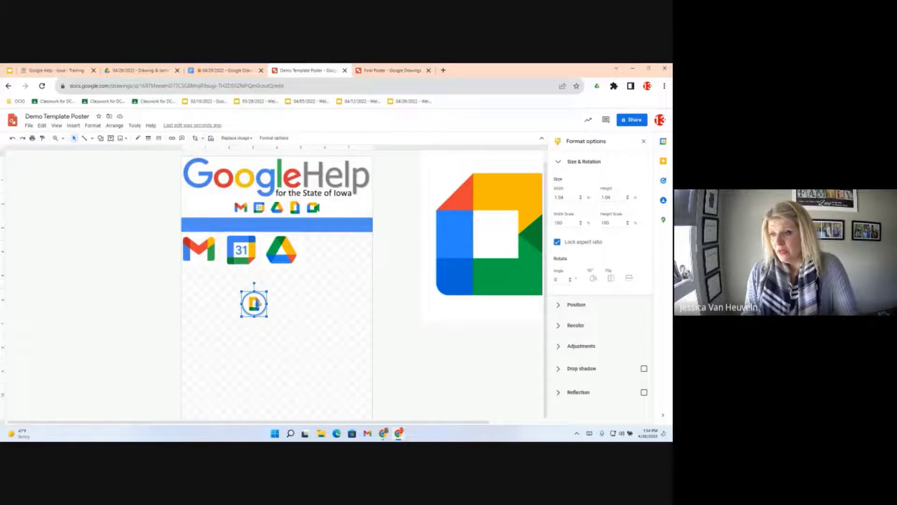
- Crop the Doc Editors logo's mask tighter, to about 0.78 by 0.87 inches, so the circle outline around it is excluded
double_click(257, 305)
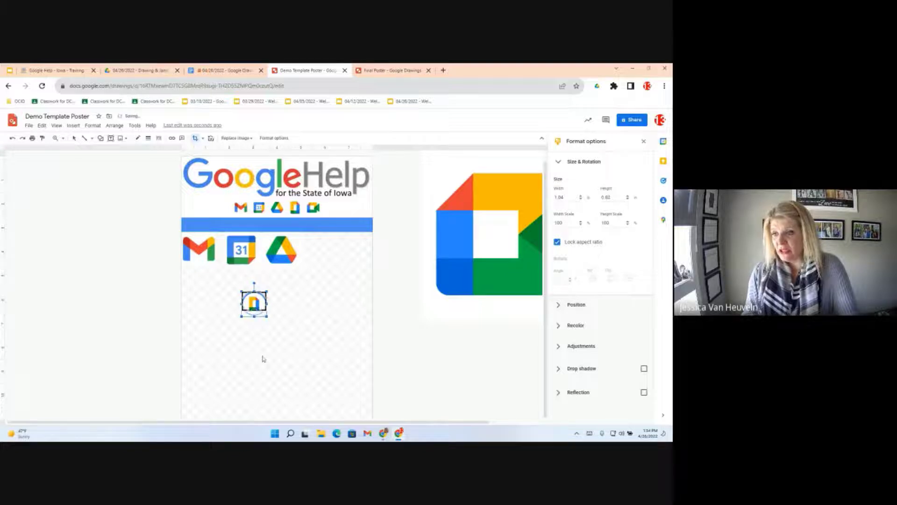
left_click_drag(254, 317, 254, 315)
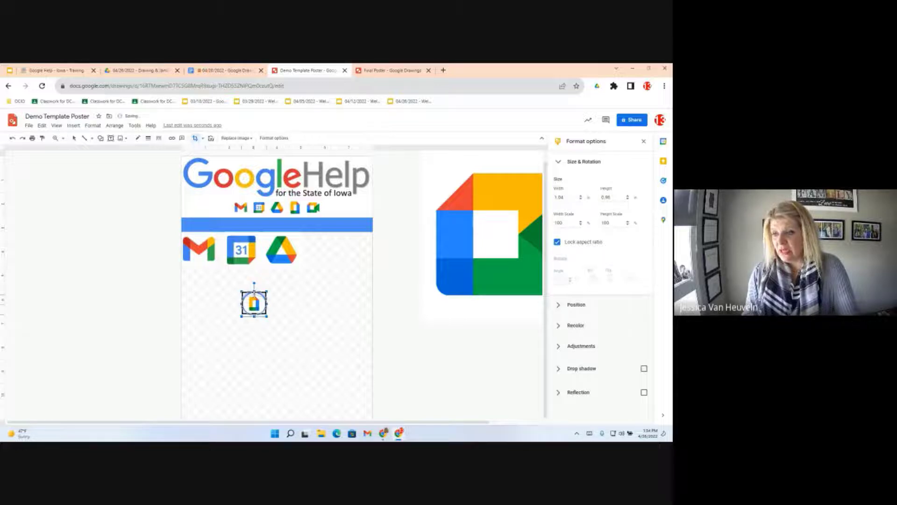
mouse_move(255, 293)
left_mouse_down()
mouse_move(245, 305)
mouse_move(263, 304)
left_mouse_up()
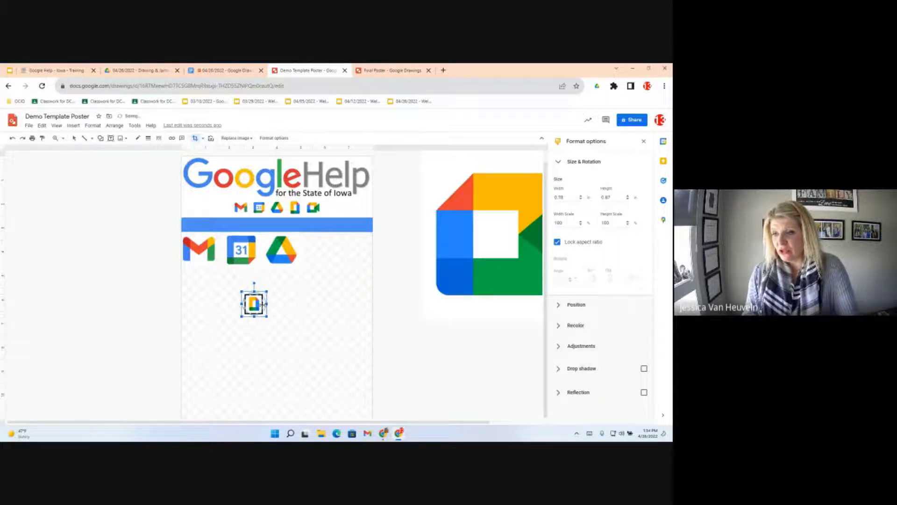
left_click(274, 362)
left_click(218, 347)
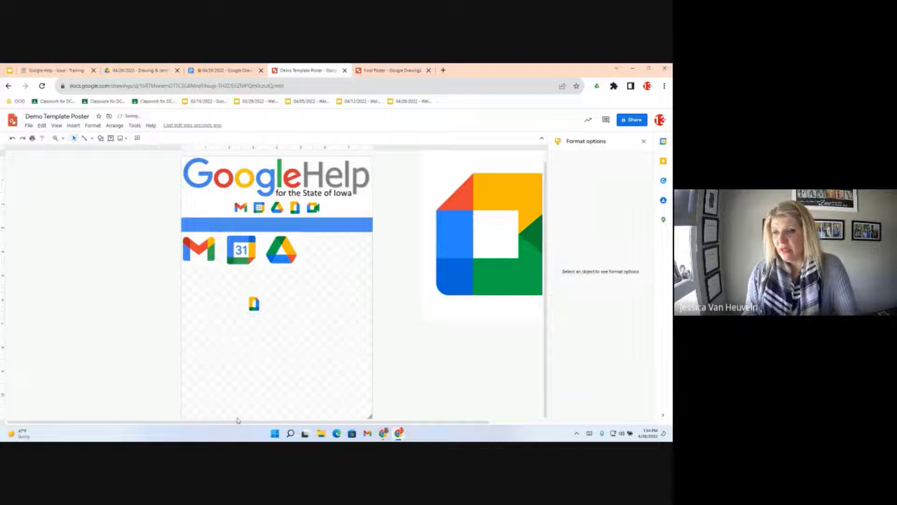
- Scale the cropped Doc Editors logo up to about 2.3 by 2.56 inches
left_click(253, 307)
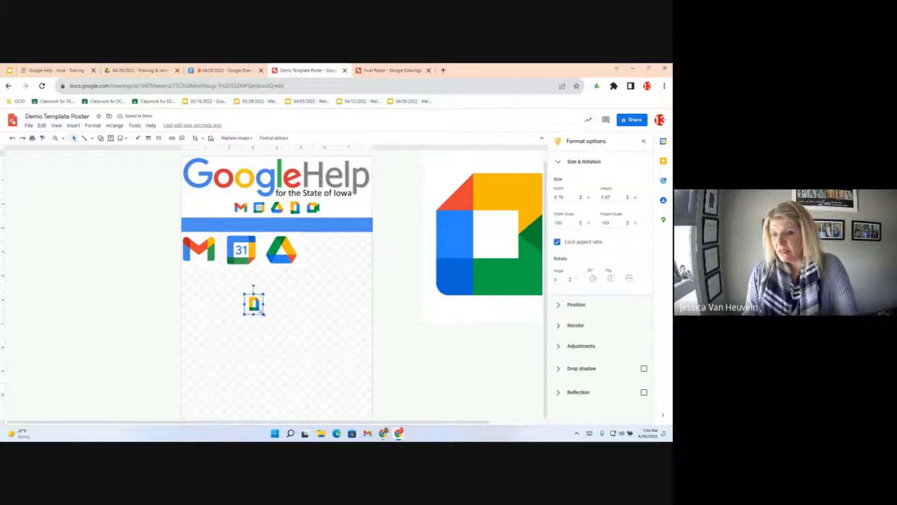
left_click_drag(264, 314, 300, 355)
mouse_move(304, 434)
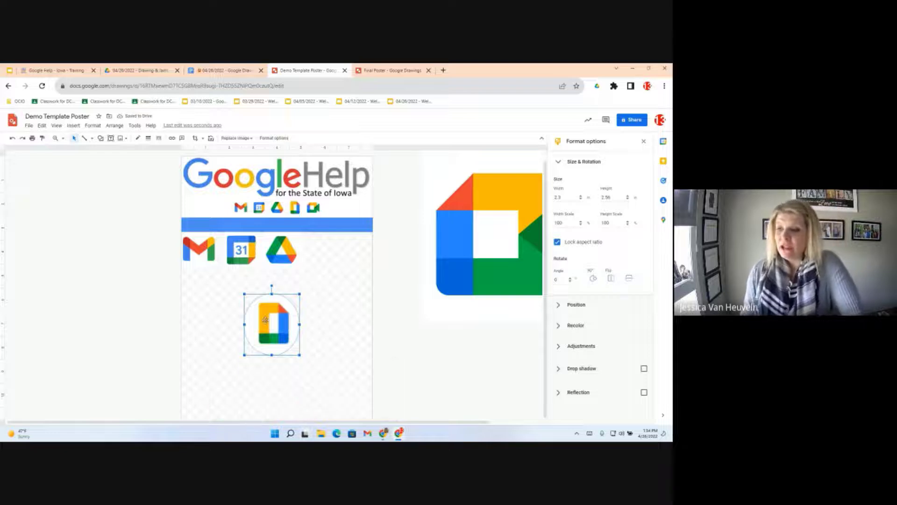
- Reapply the Oval mask to the enlarged Doc Editors logo and exit cropping with the logo selected
left_click(203, 139)
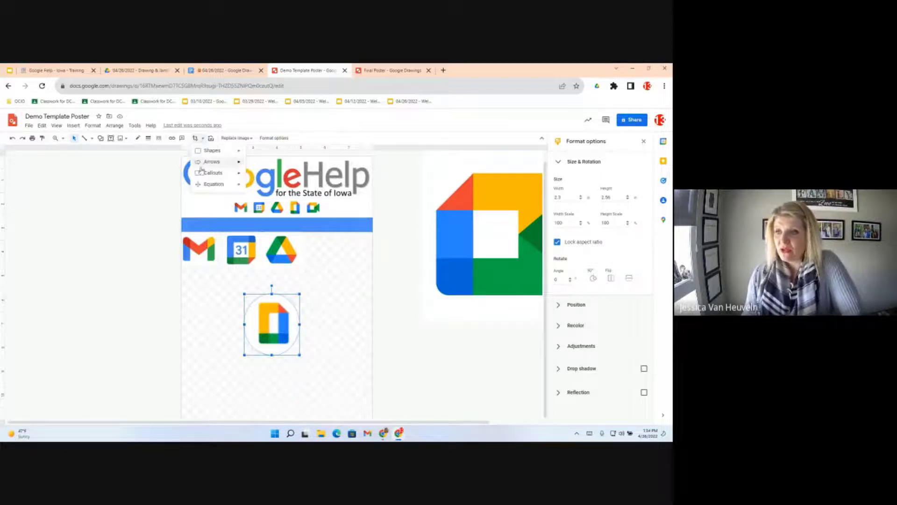
mouse_move(213, 150)
left_click(252, 167)
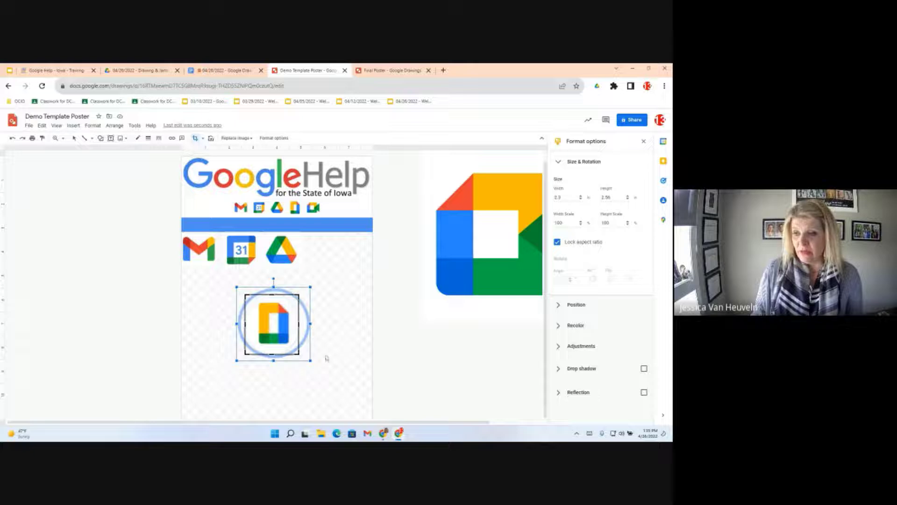
left_click(262, 393)
left_click(279, 324)
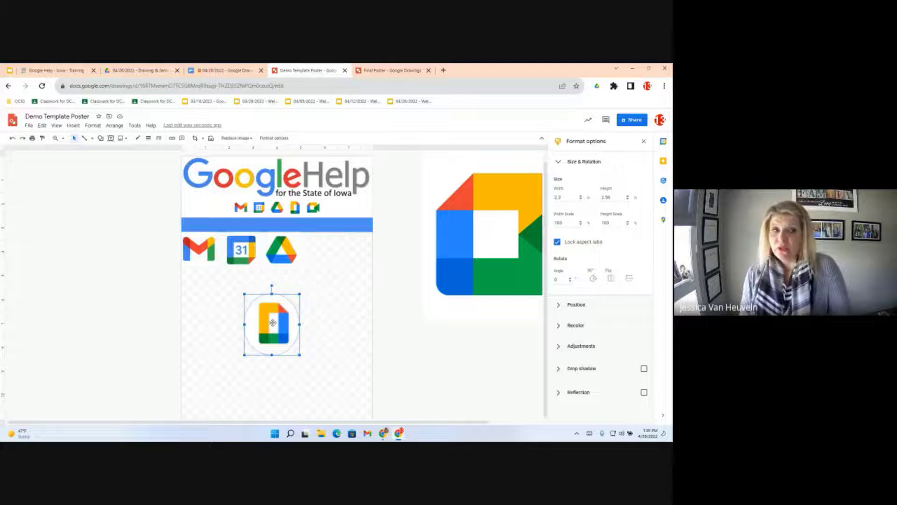
- Place the Doc Editors logo beside the Drive logo and scale it down to match the height of the row
left_click_drag(273, 323, 329, 260)
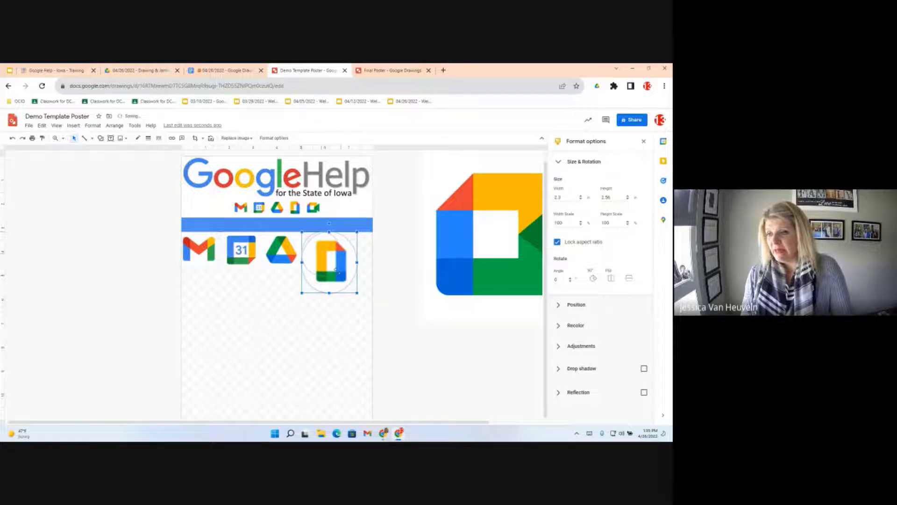
left_click_drag(337, 271, 331, 264)
left_click(432, 302)
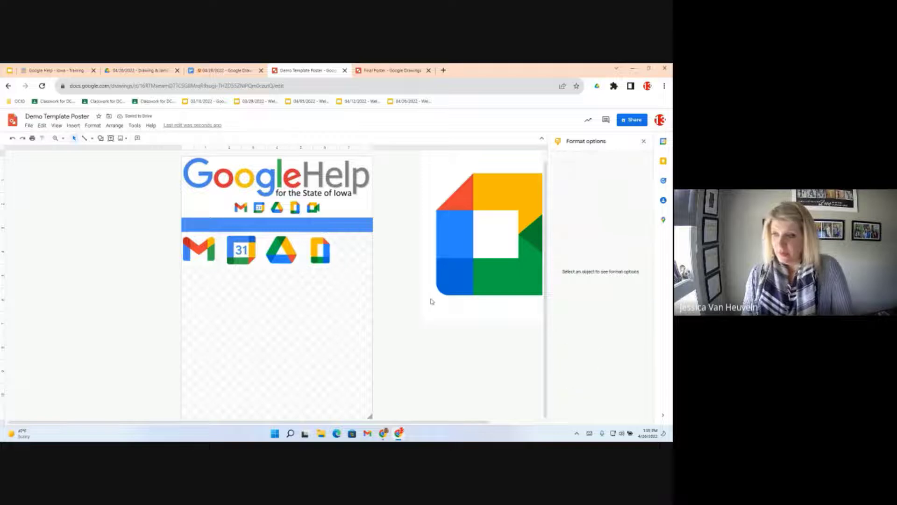
- Bring the Meet logo onto the poster, scale it down to about 1.36 by 1.36 inches and place it at the end of the logo row
left_click(471, 256)
left_click_drag(471, 255, 261, 320)
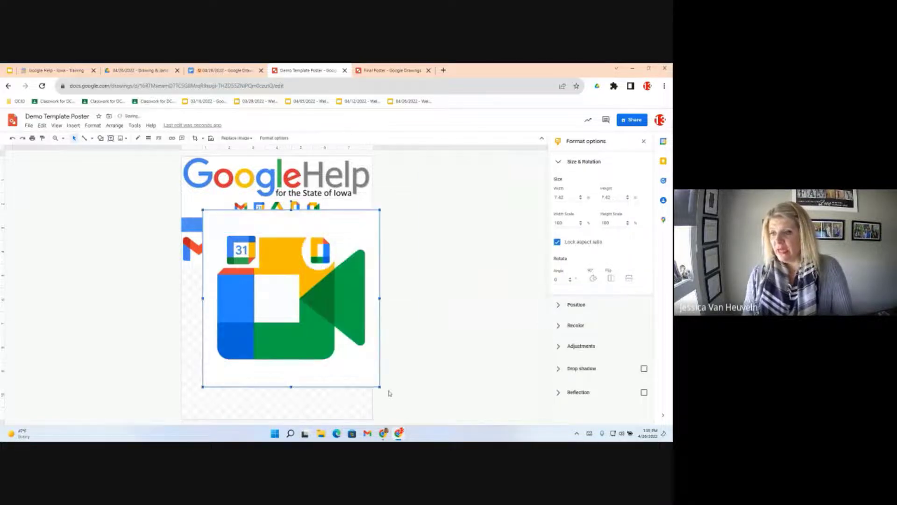
left_click_drag(348, 346, 360, 253)
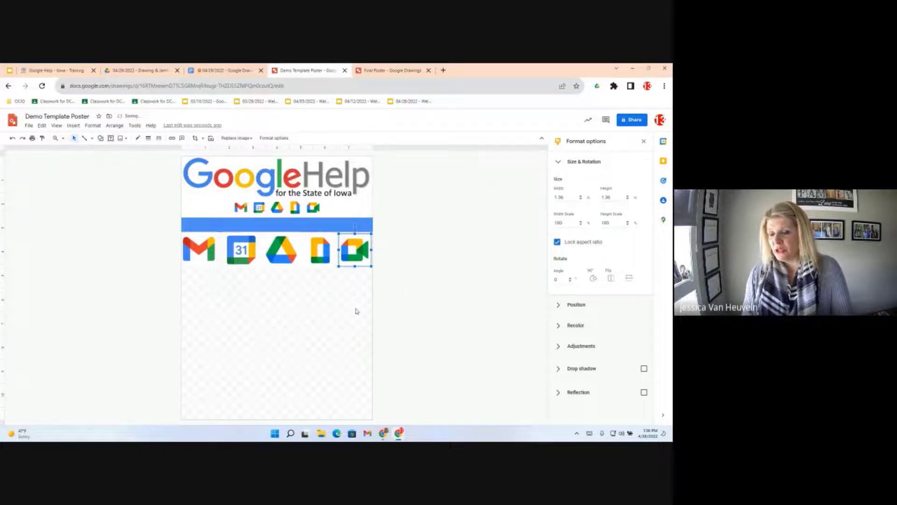
left_click(304, 317)
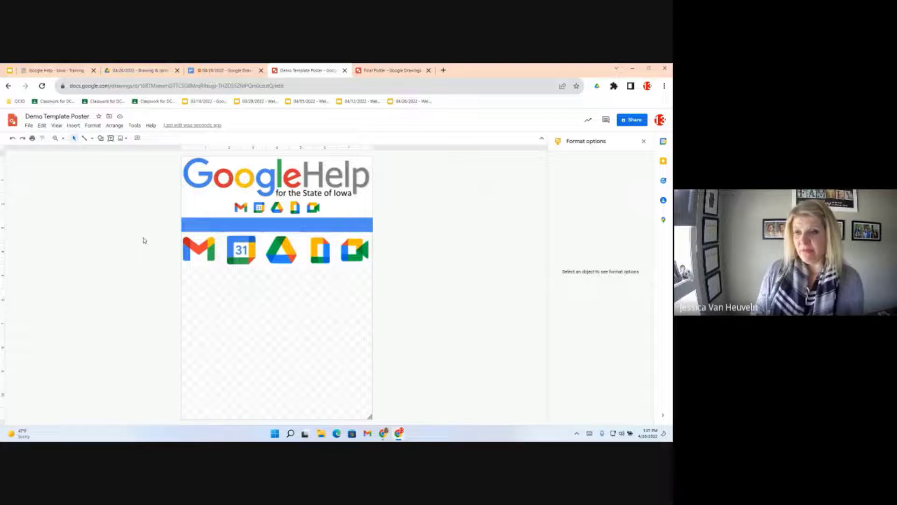
- Try selecting all five large logos together with a selection box around the row, and clear the selection
left_click_drag(144, 239, 398, 280)
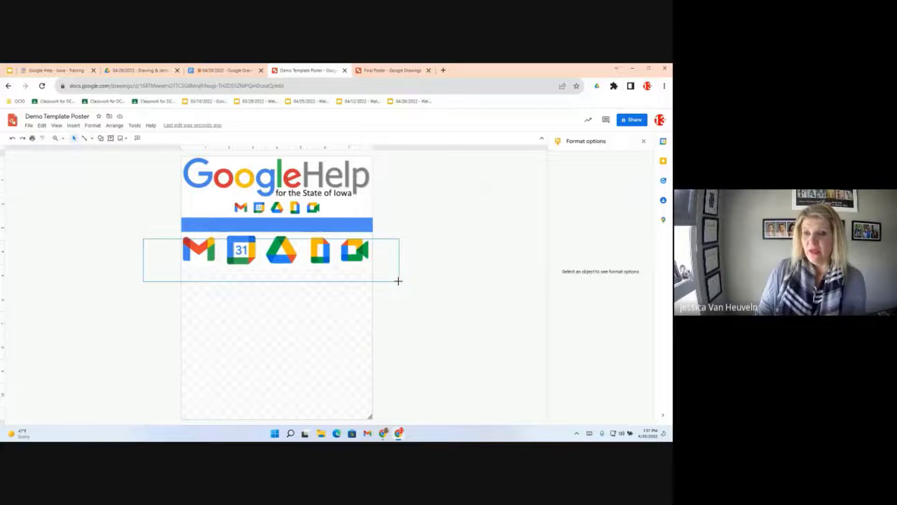
left_click_drag(398, 281, 397, 284)
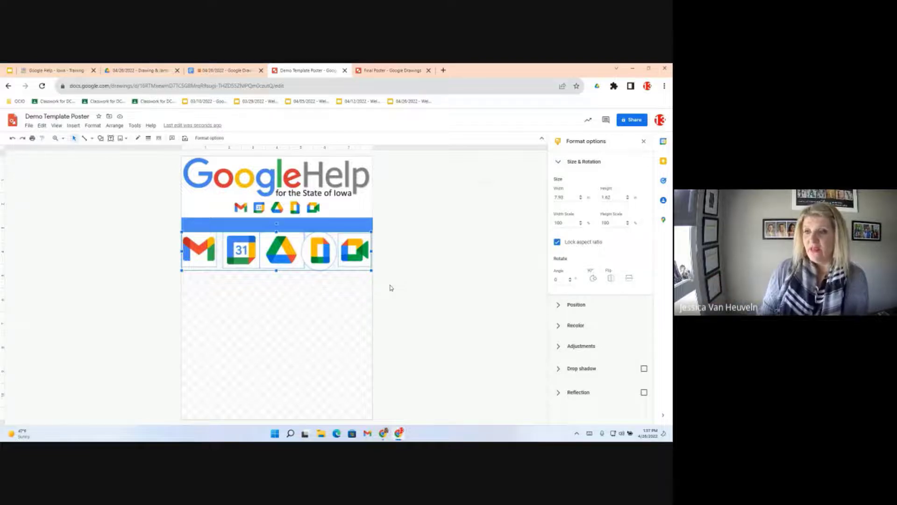
left_click(159, 269)
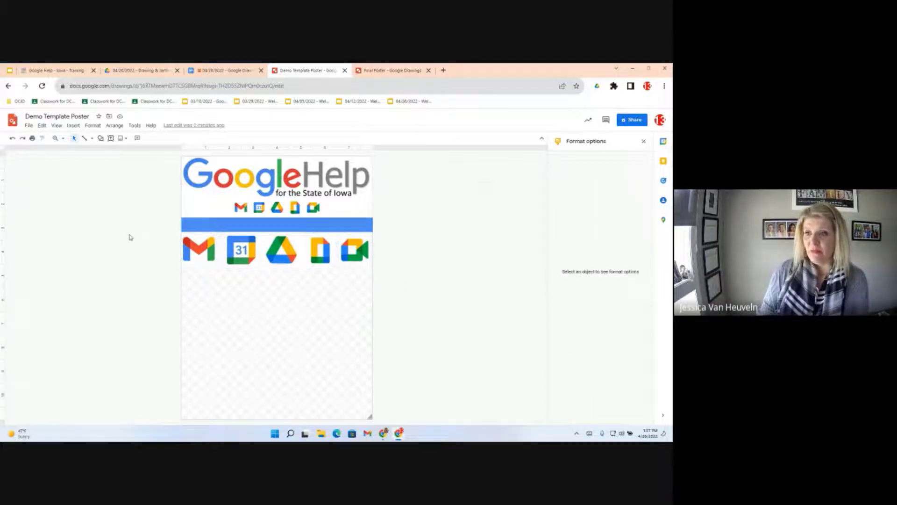
left_click_drag(129, 235, 403, 298)
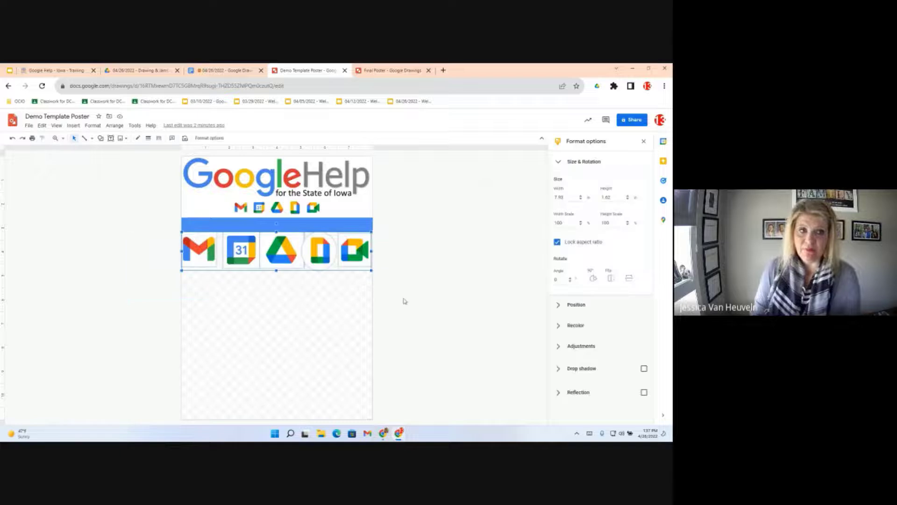
left_click(270, 331)
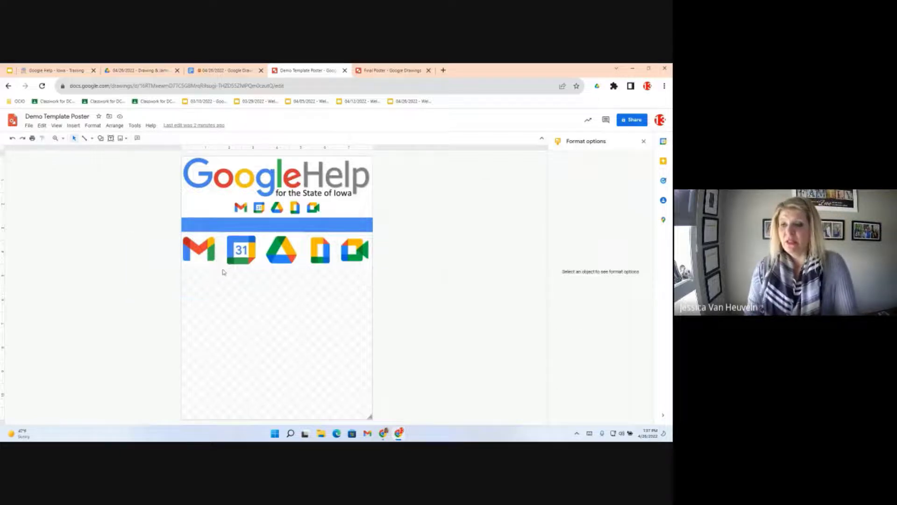
- Try selecting the five large logos by adding them one at a time, and clear the selection
left_click(193, 252)
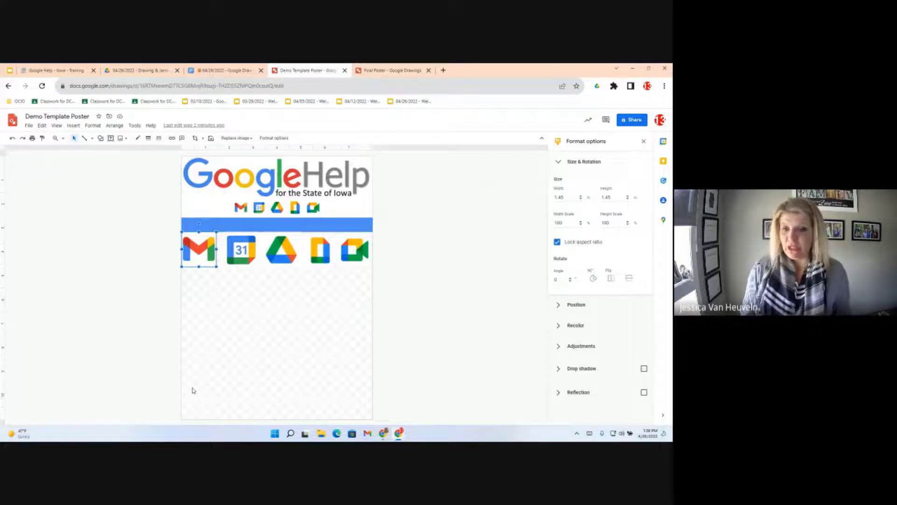
left_click(243, 251, "shift")
left_click(279, 251, "shift")
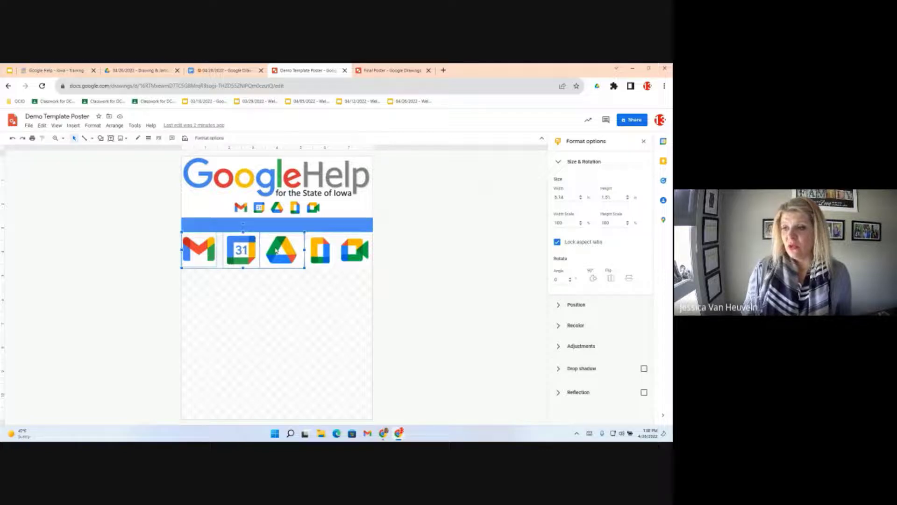
left_click(321, 256, "shift")
left_click(358, 255, "shift")
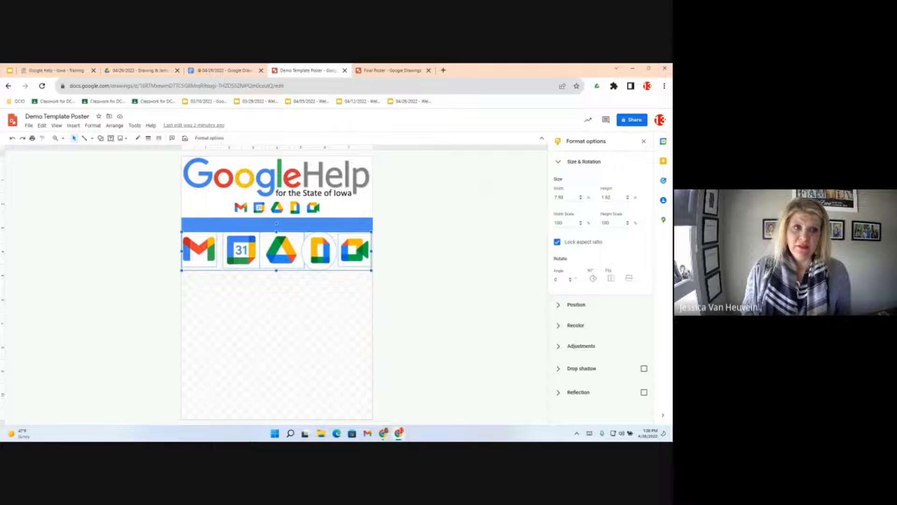
left_click(209, 328)
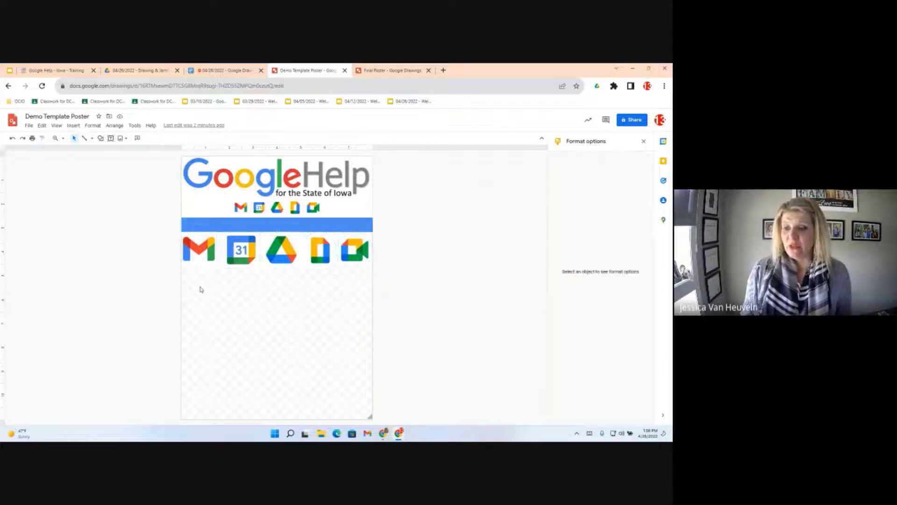
- Select the Gmail, Calendar, Drive, Doc Editors and Meet logos below the blue bar and distribute them vertically
left_click(189, 246)
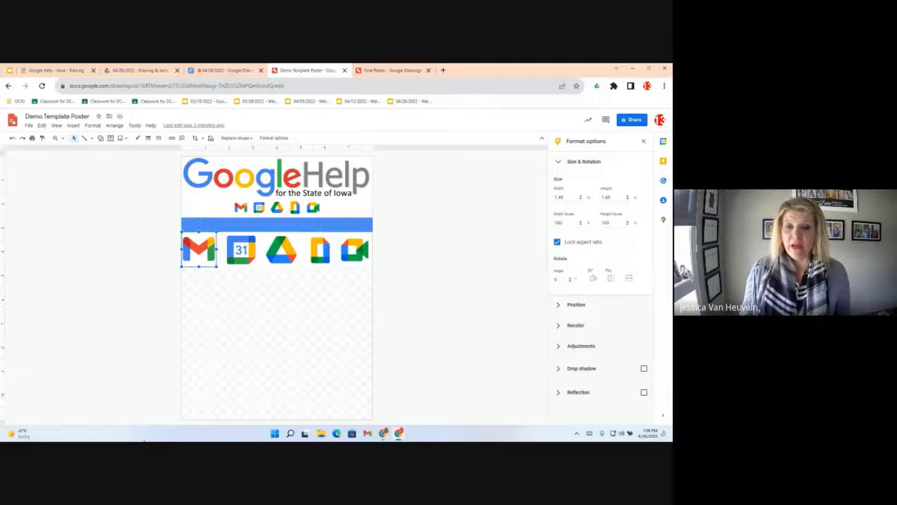
left_click(239, 252, "shift")
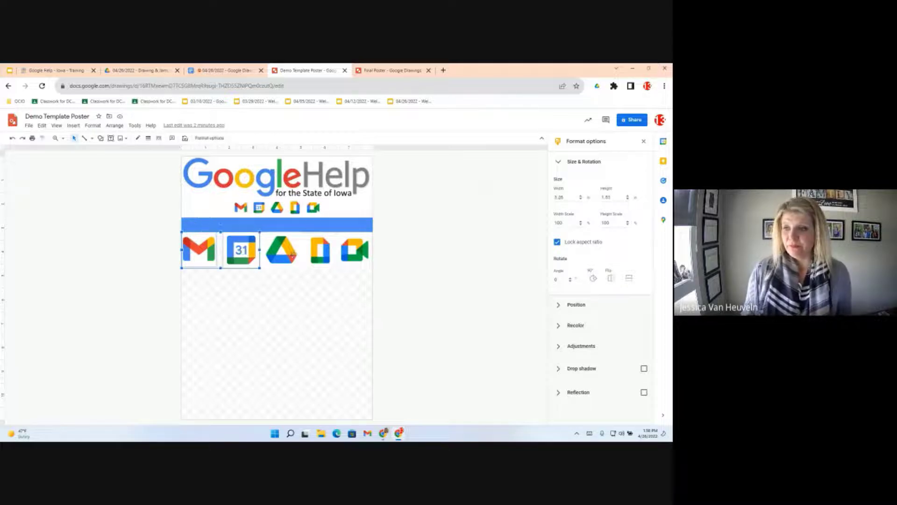
left_click(291, 254, "shift")
left_click(321, 253, "shift")
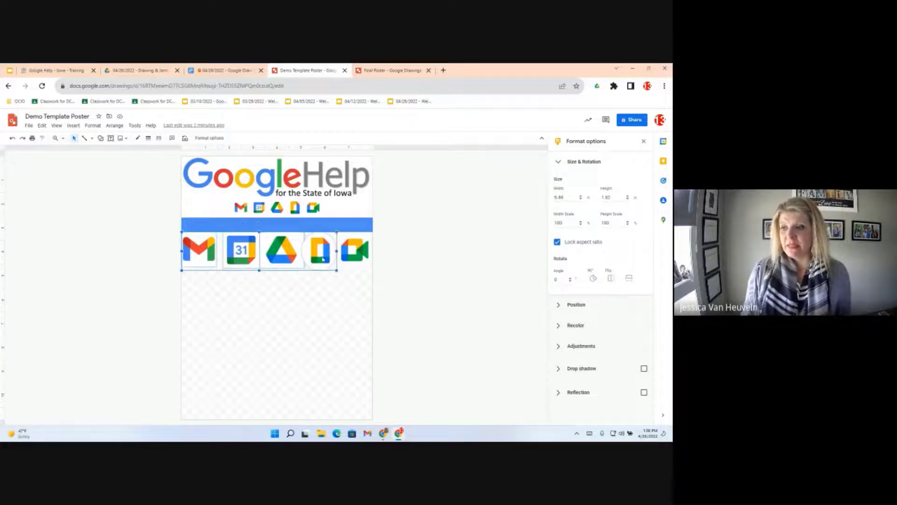
left_click(360, 260, "shift")
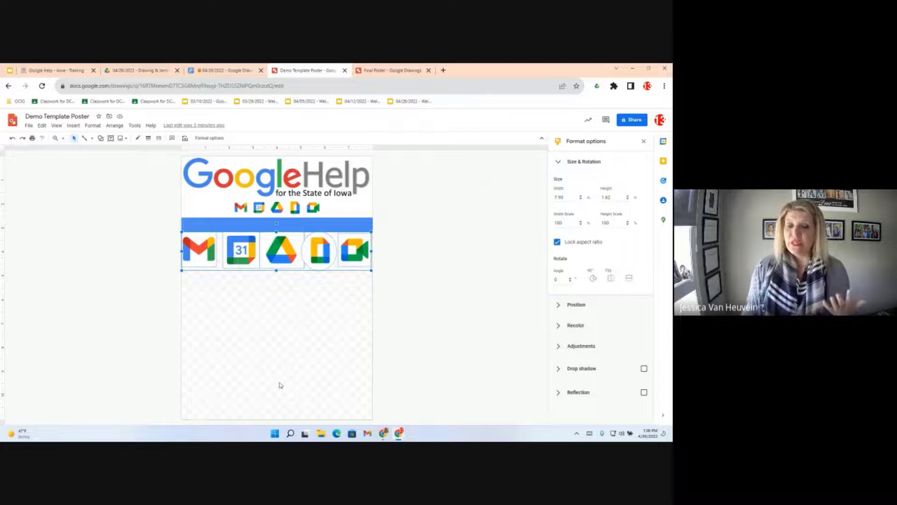
right_click(284, 249)
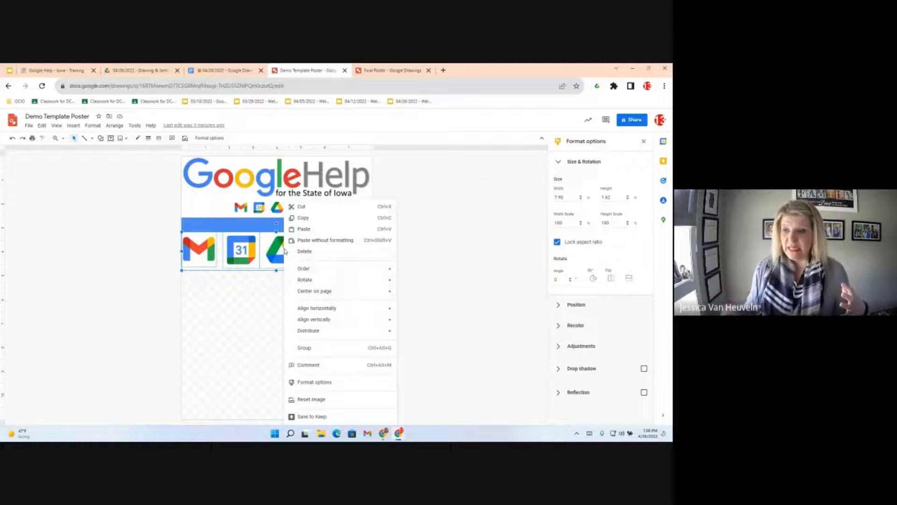
mouse_move(320, 332)
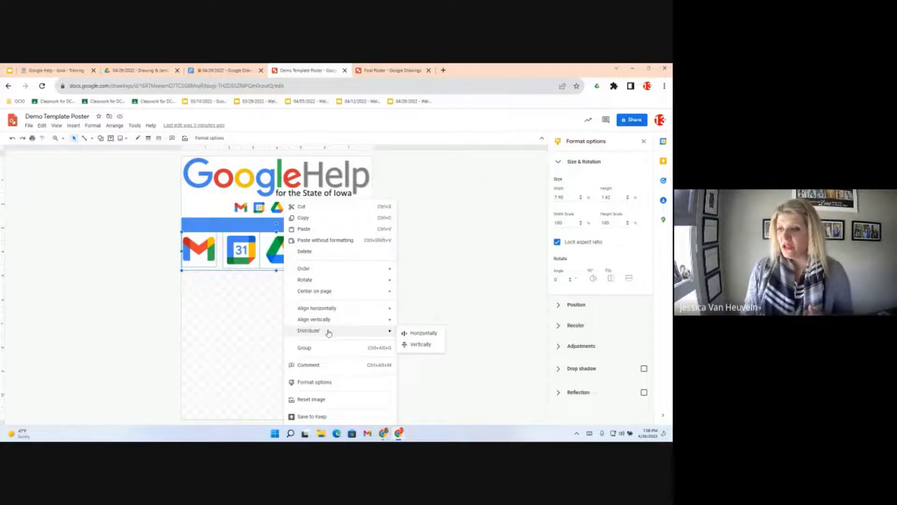
left_click(413, 345)
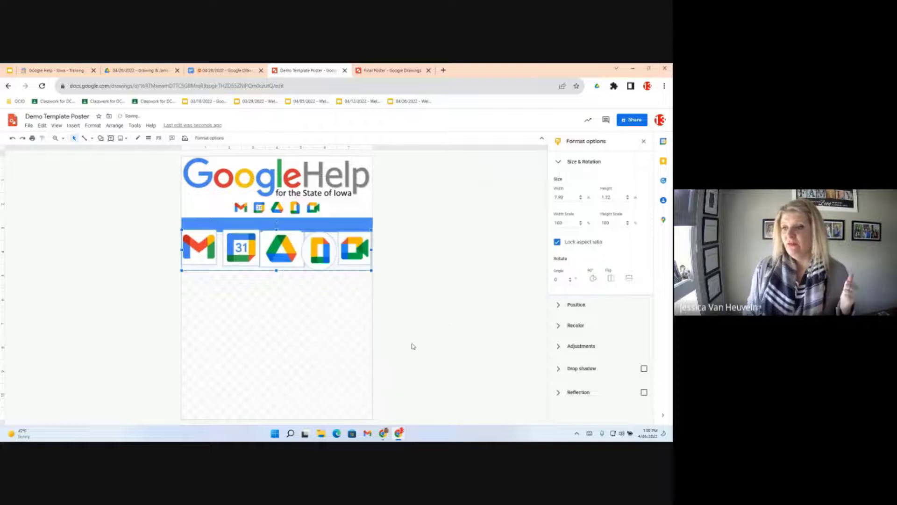
- Distribute the five selected logos horizontally so they are evenly spaced across the row
right_click(292, 251)
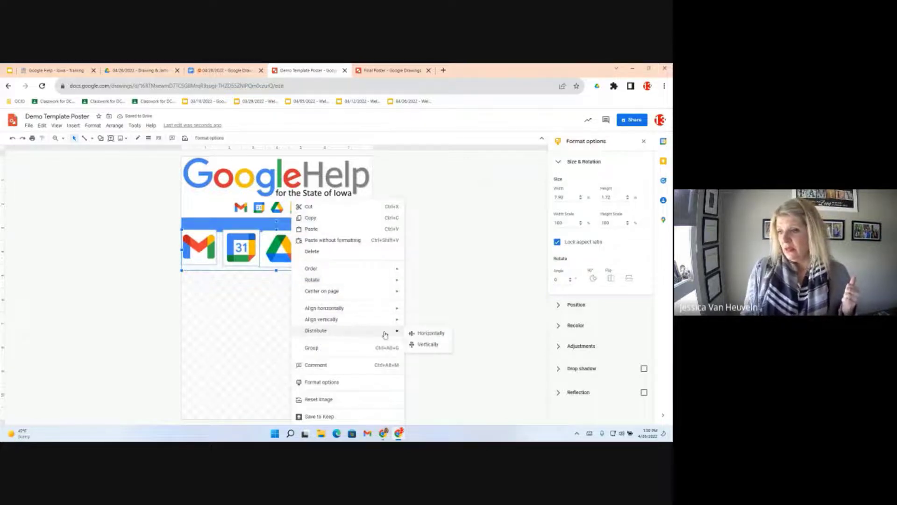
left_click(427, 333)
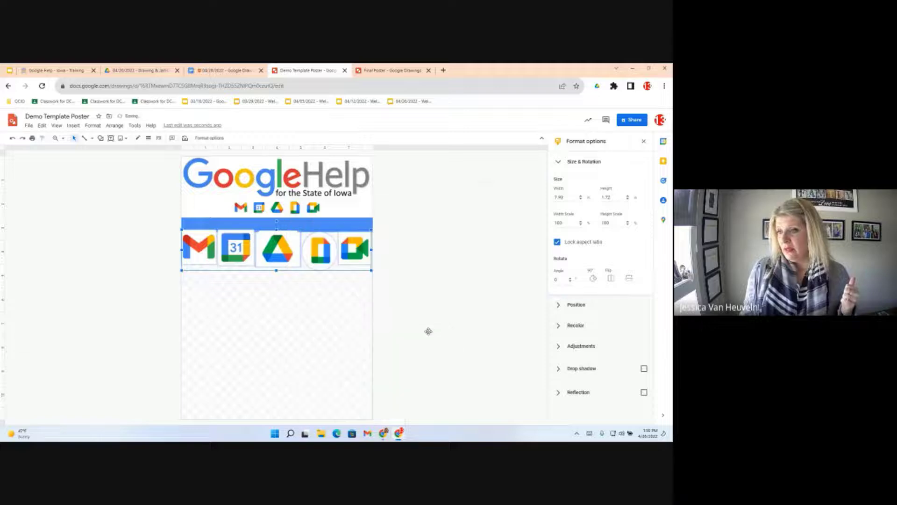
right_click(292, 258)
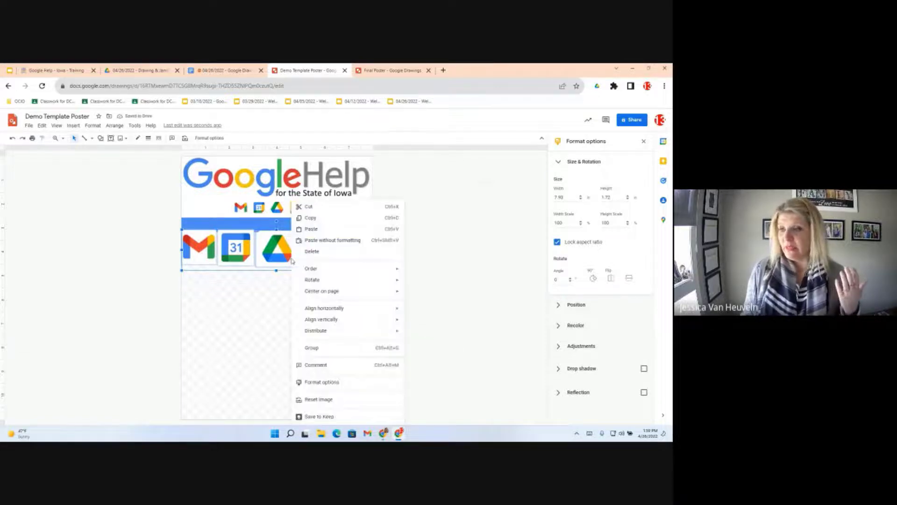
mouse_move(320, 330)
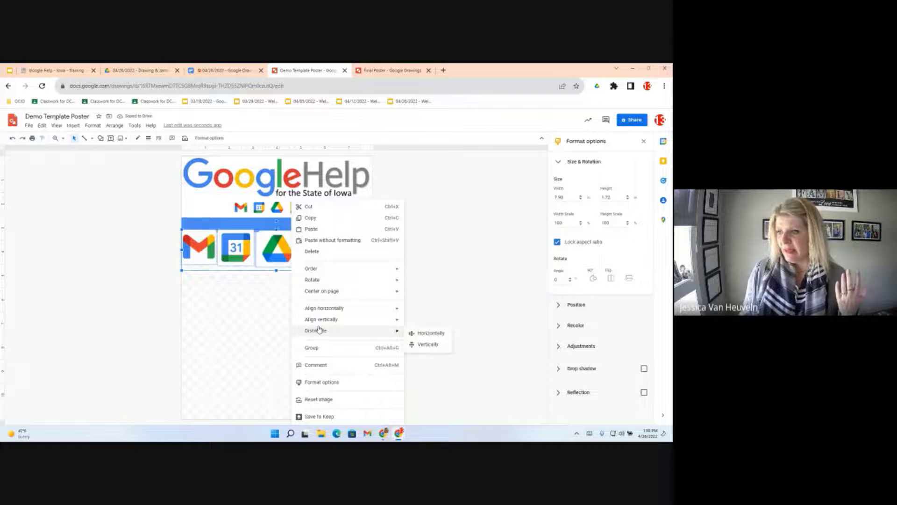
left_click(427, 333)
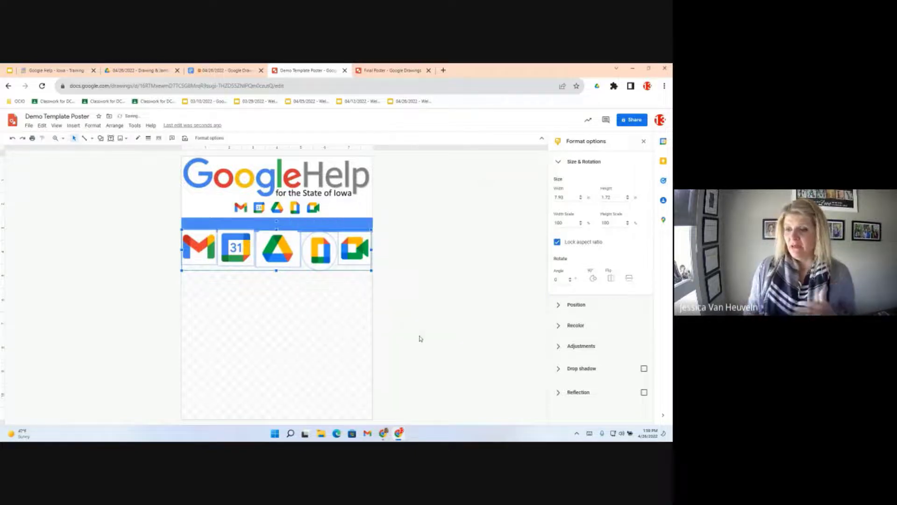
- Distribute the five selected large logos below the blue bar vertically
right_click(258, 246)
mouse_move(280, 321)
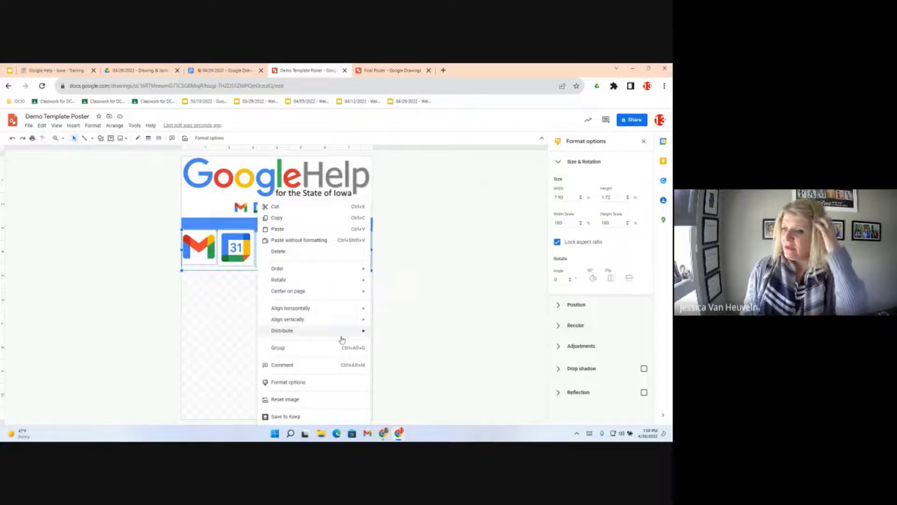
mouse_move(355, 331)
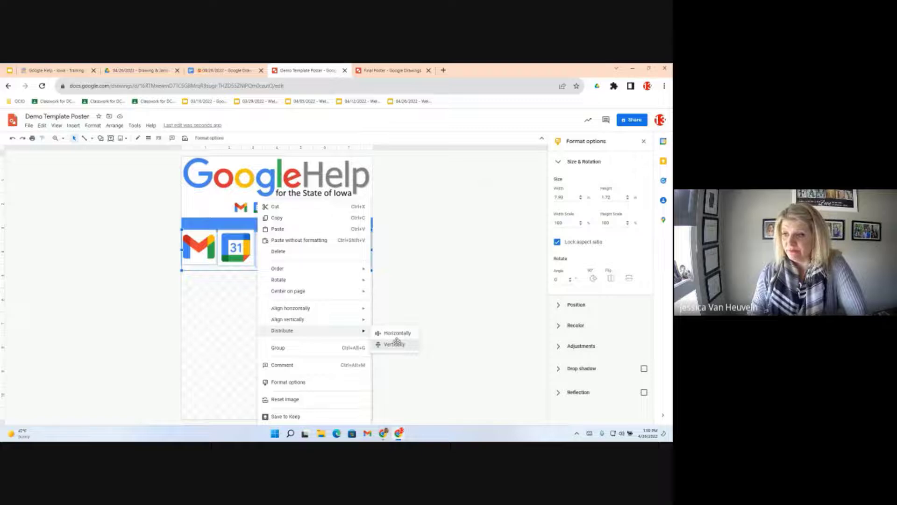
left_click(395, 344)
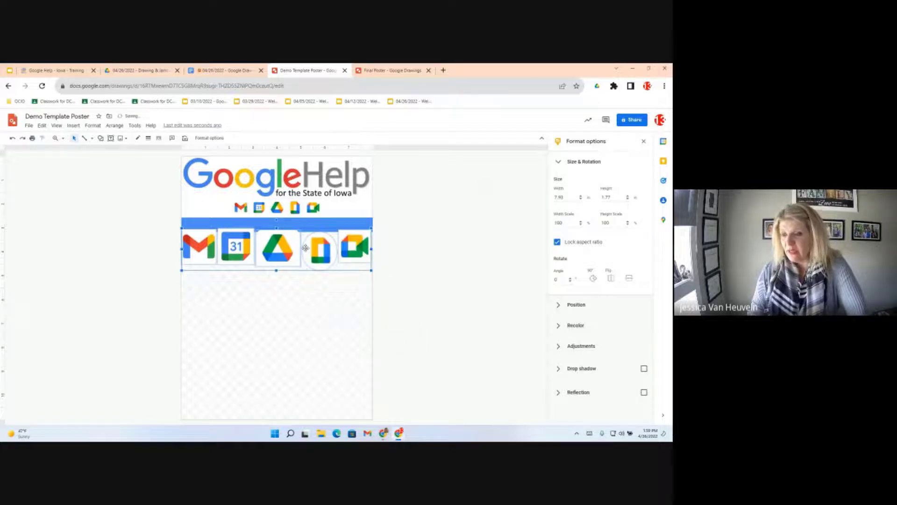
- Distribute the five selected large logos horizontally again and clear the selection
right_click(320, 251)
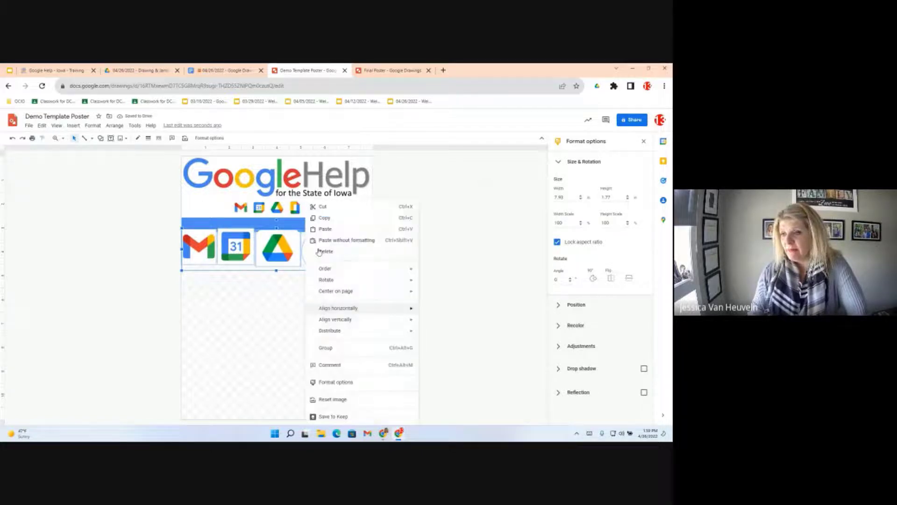
mouse_move(402, 330)
left_click(445, 333)
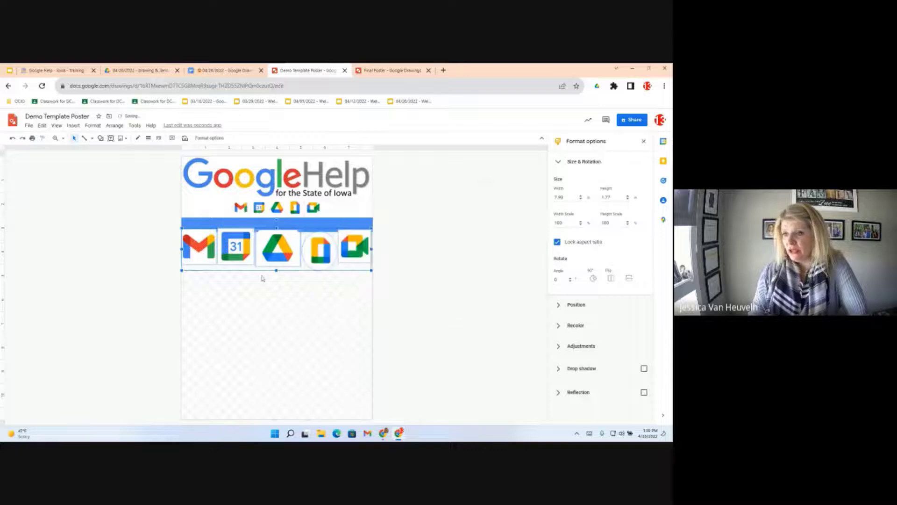
left_click(294, 322)
left_click(320, 252)
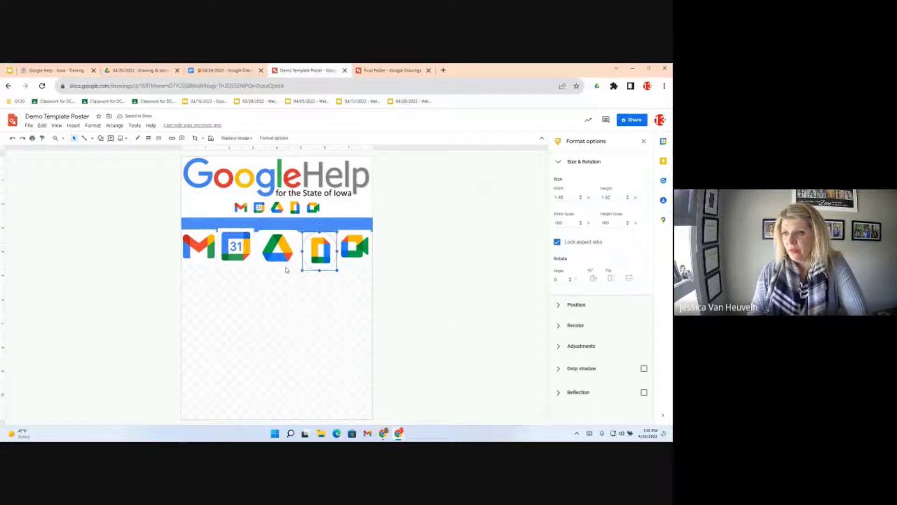
left_click(179, 257)
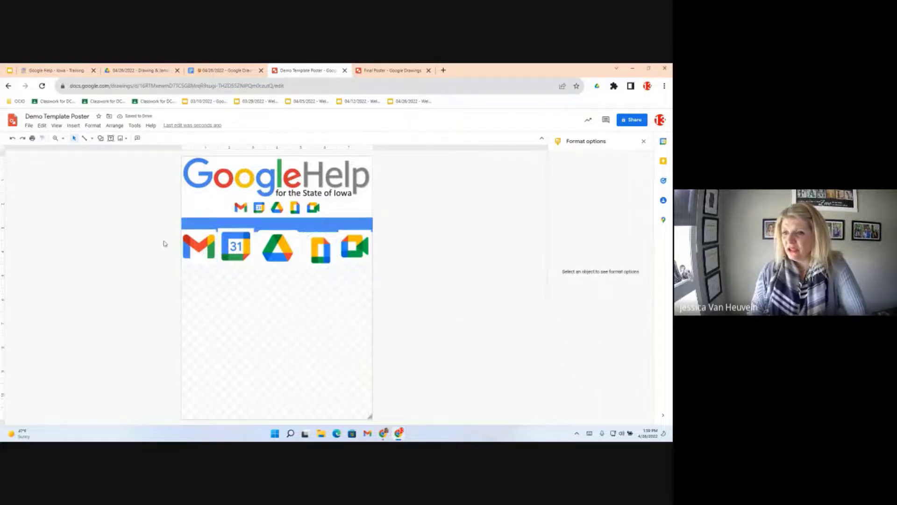
- Reselect the row of five large logos, distribute it horizontally and vertically, and clear the selection
left_click_drag(164, 241, 388, 266)
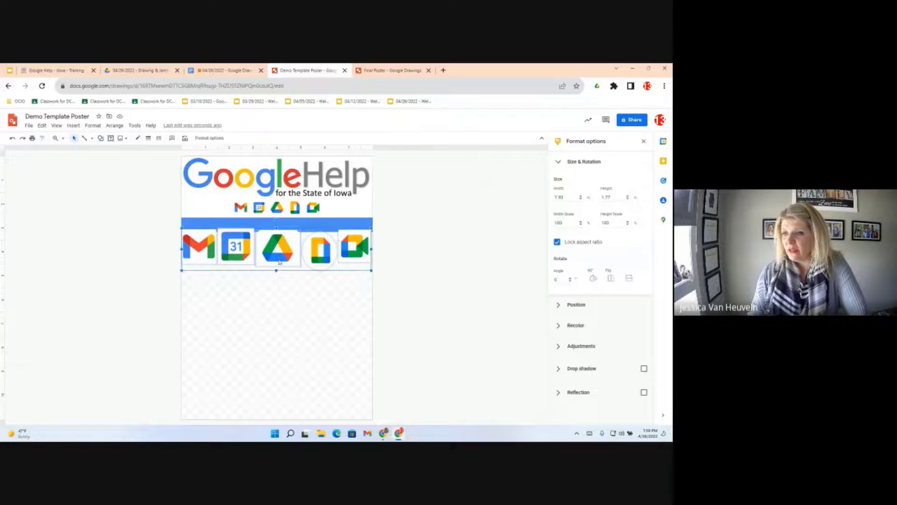
right_click(279, 259)
mouse_move(313, 331)
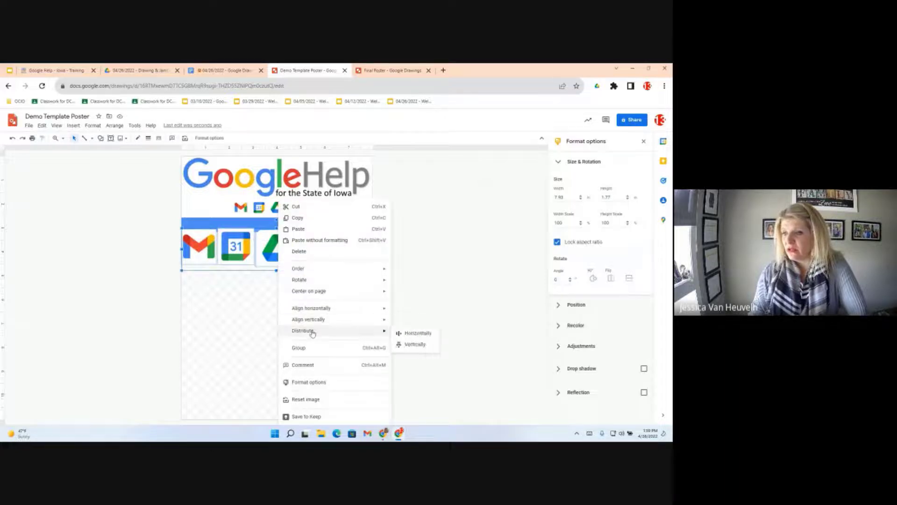
left_click(426, 334)
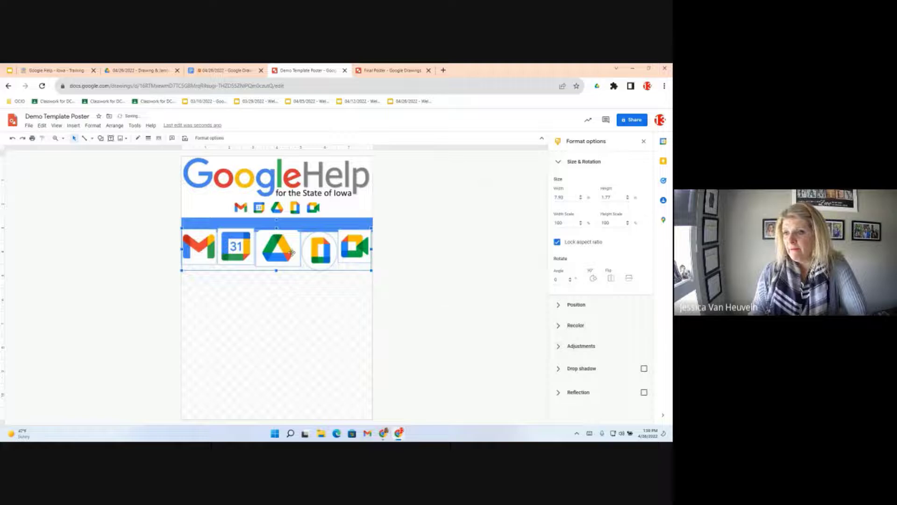
right_click(262, 247)
mouse_move(332, 330)
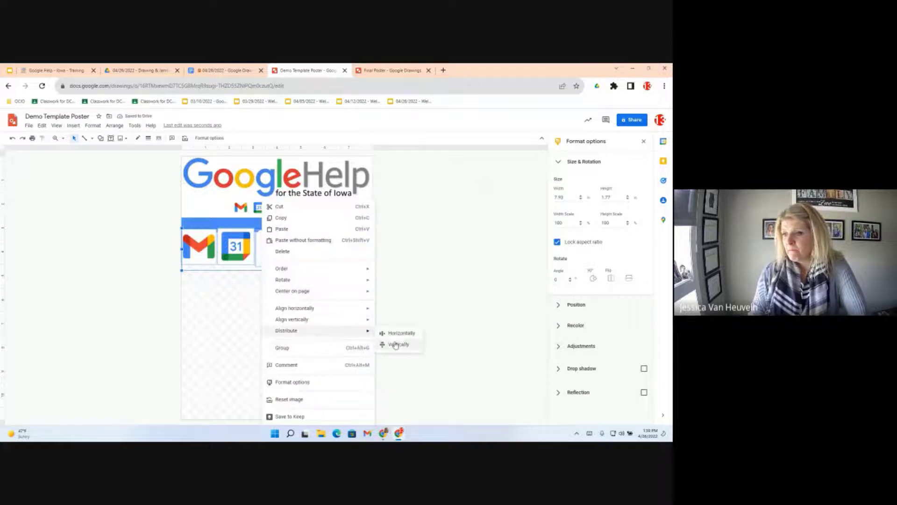
left_click(400, 344)
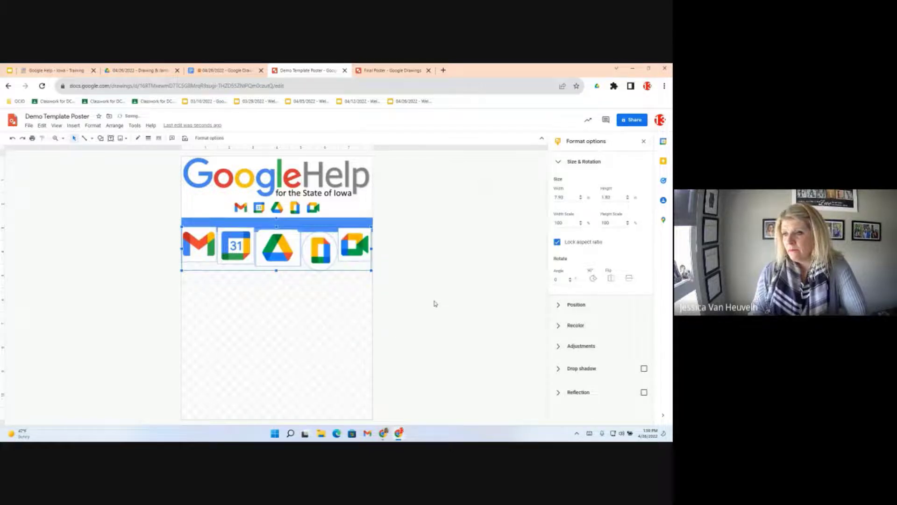
left_click(309, 345)
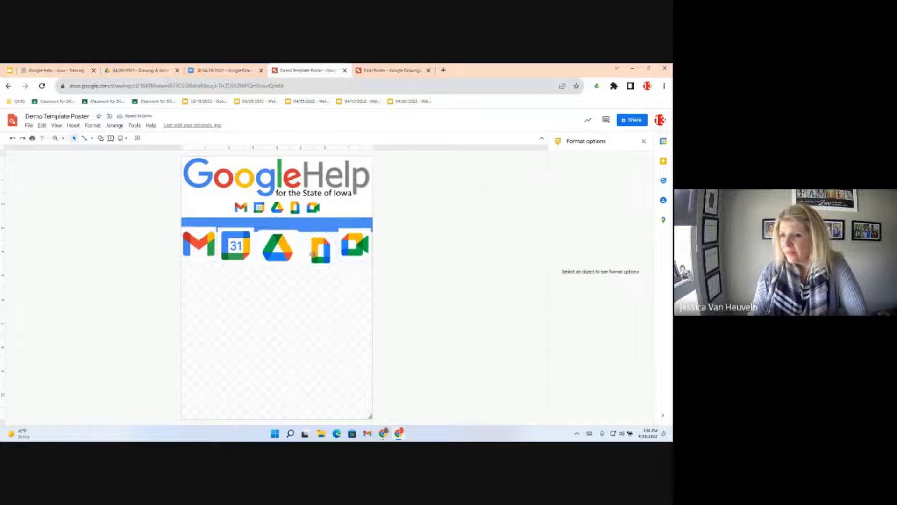
- Move the Gmail, Calendar, Drive, Doc Editors and Meet logos individually down so they sit clear of the blue bar
left_click_drag(195, 252, 236, 254)
left_click(236, 256)
left_click_drag(277, 256, 354, 258)
left_click(320, 262)
- Select the repositioned row of five large logos, distribute it horizontally, and clear the selection
left_click_drag(152, 248, 375, 268)
right_click(326, 259)
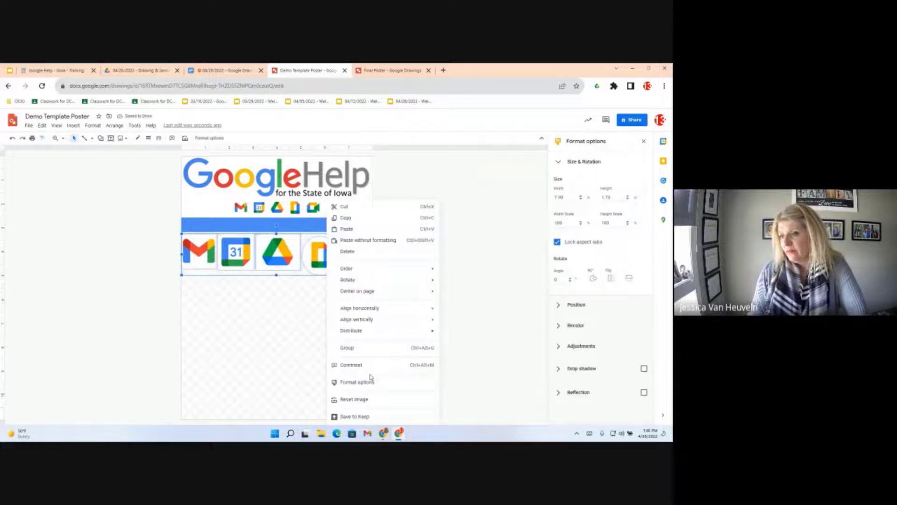
mouse_move(373, 330)
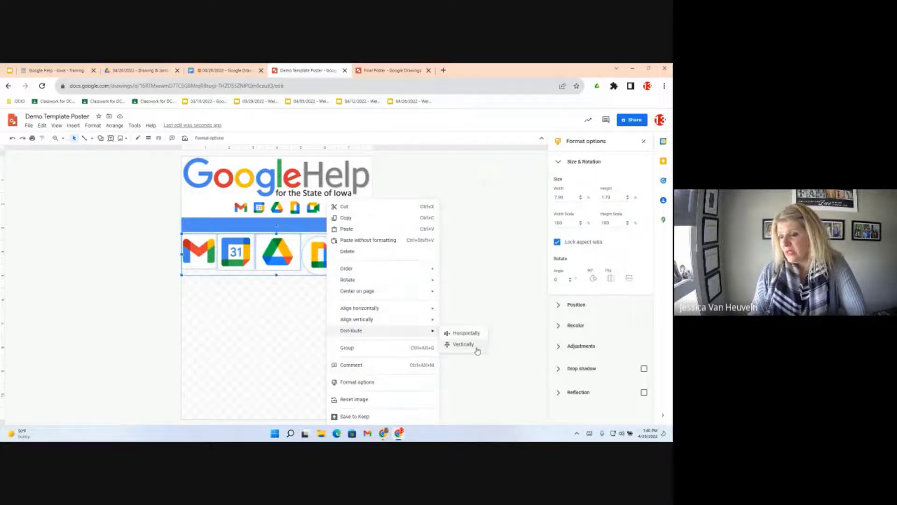
left_click(467, 333)
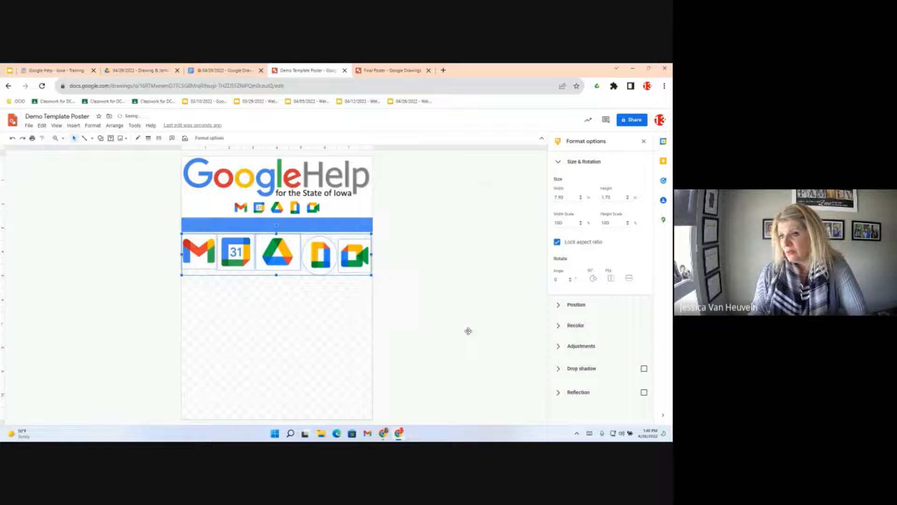
right_click(348, 262)
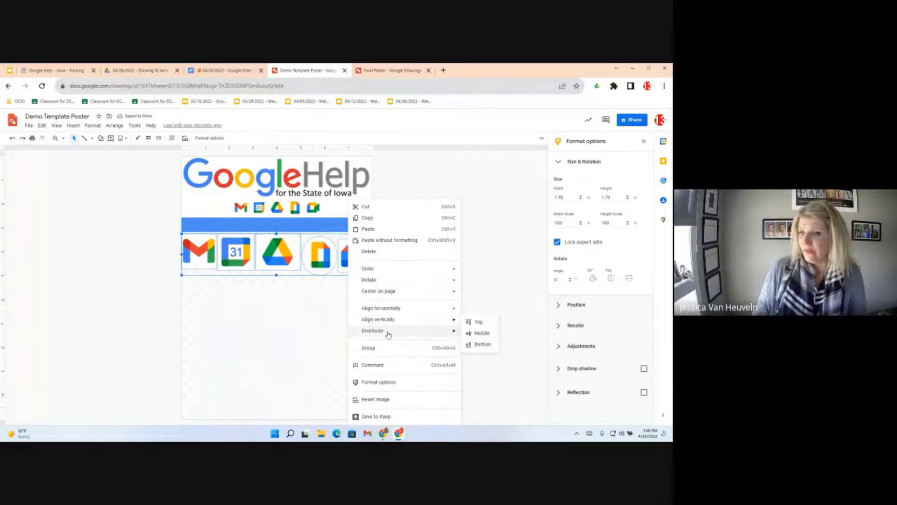
left_click(210, 333)
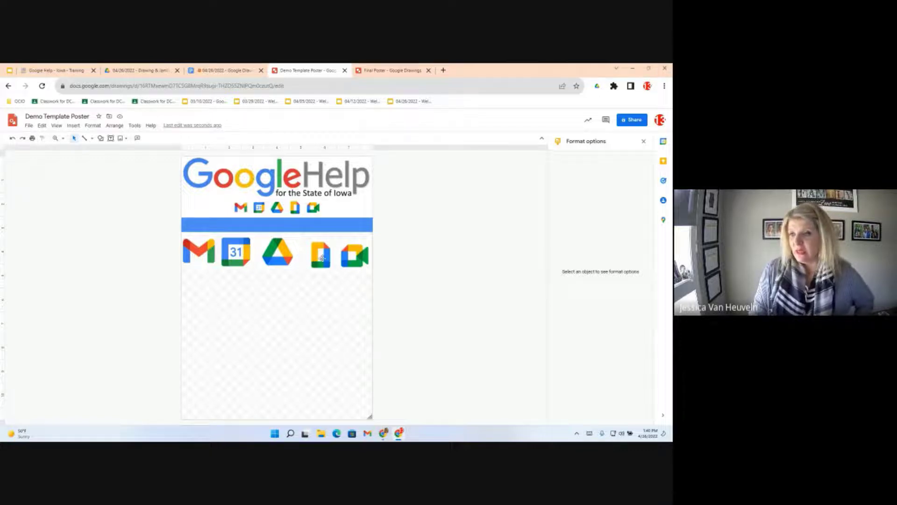
- Move the Doc Editors and Meet logos slightly up to line them up with the other large logos
left_click_drag(320, 256, 321, 252)
left_click(354, 264)
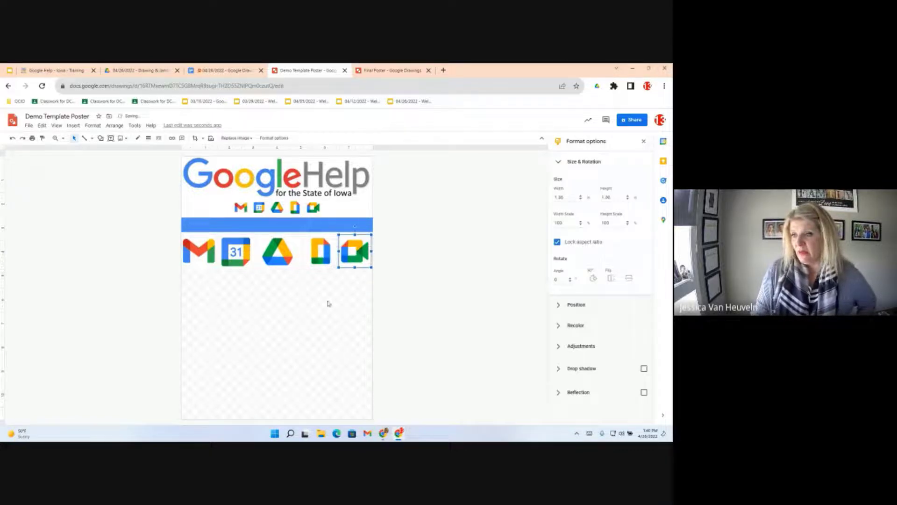
left_click(313, 330)
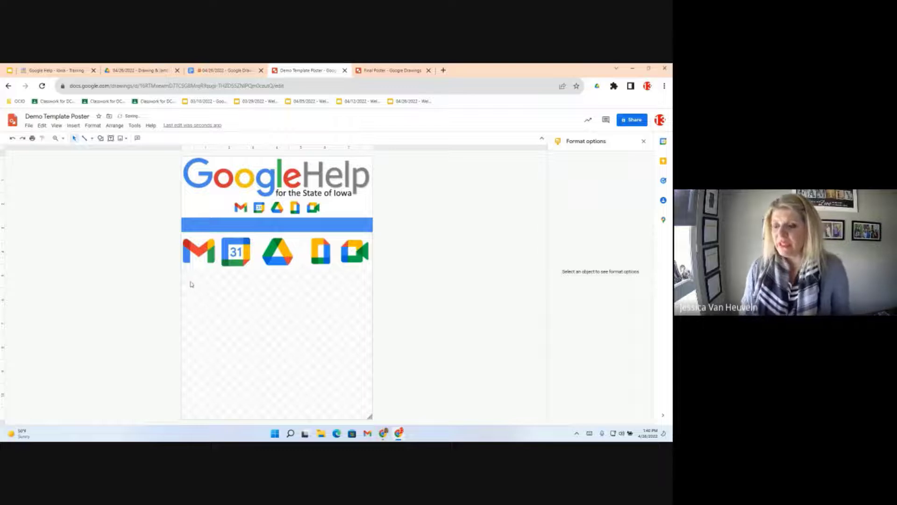
- Add a text box about 1.23 in wide below the large Gmail logo containing the label "Gmail"
left_click(75, 126)
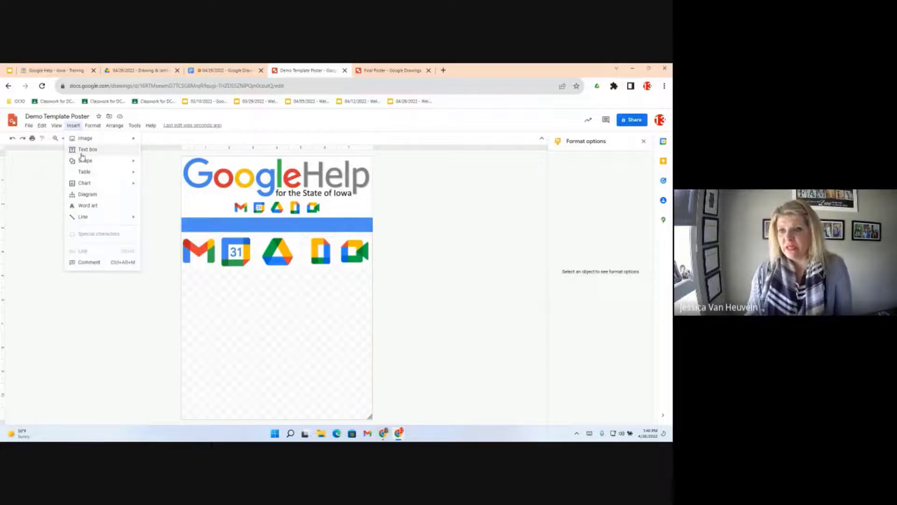
left_click(158, 178)
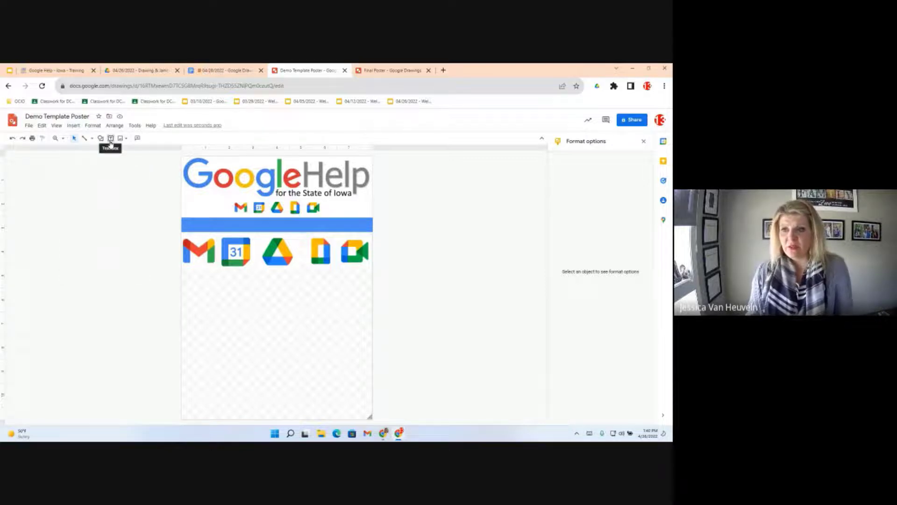
left_click(110, 138)
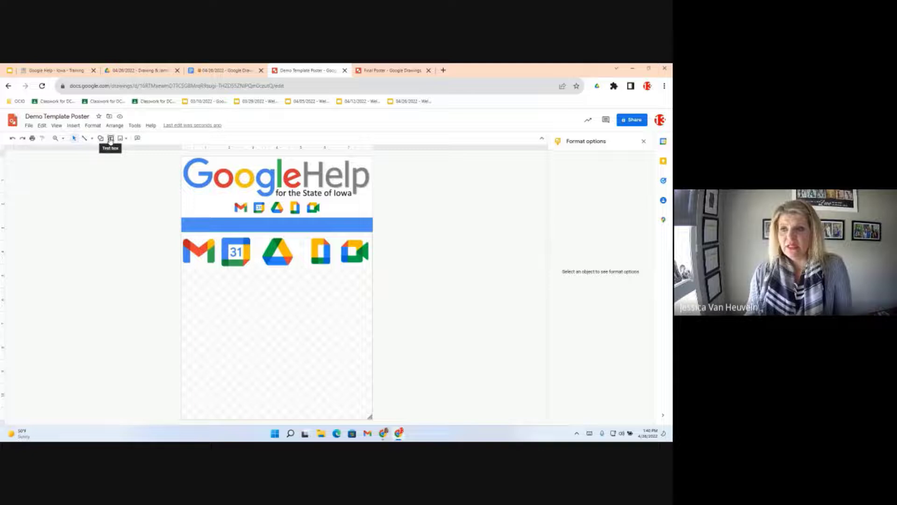
left_click(111, 139)
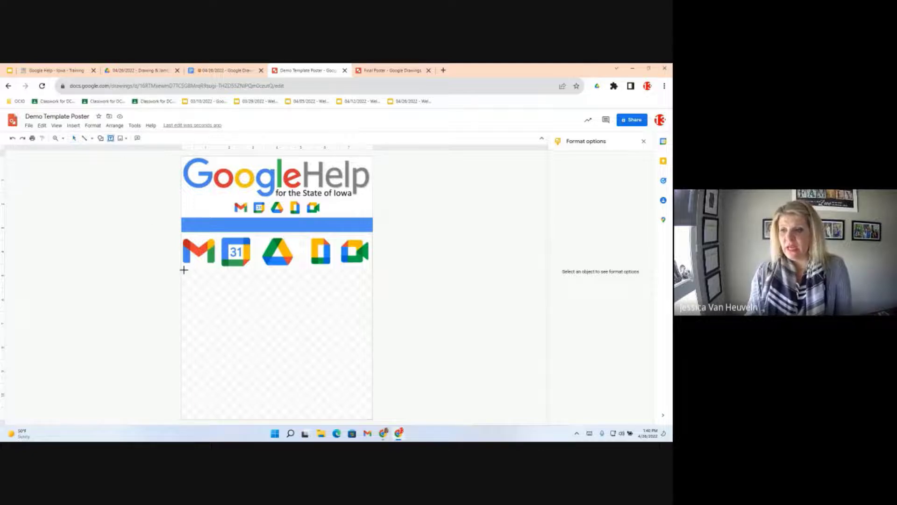
left_click_drag(186, 271, 214, 281)
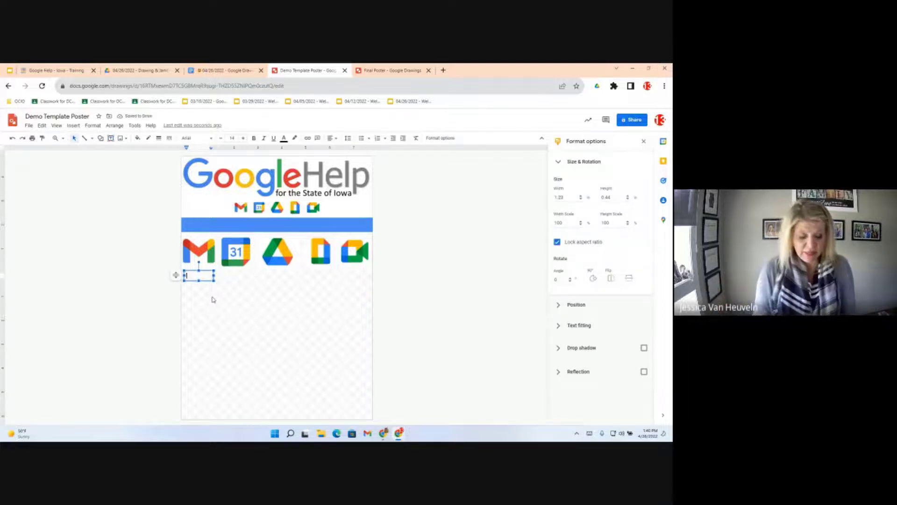
type("Gmail")
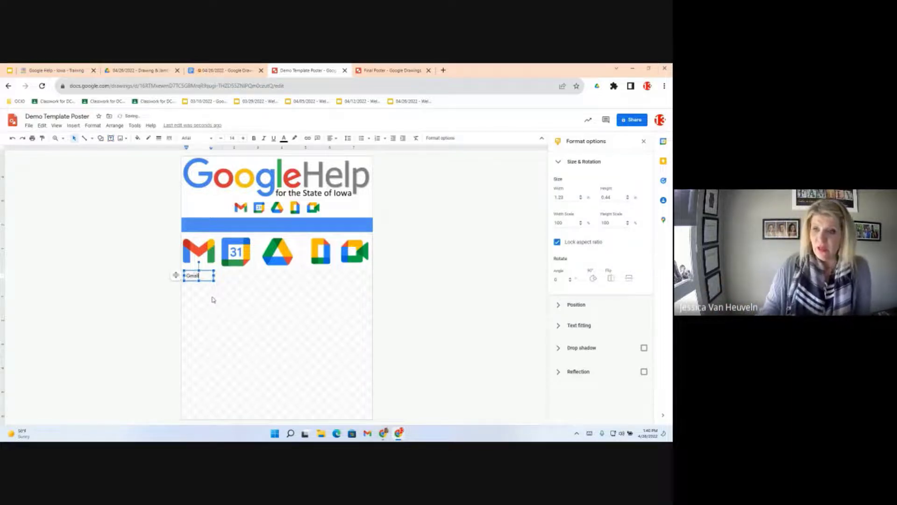
left_click(213, 299)
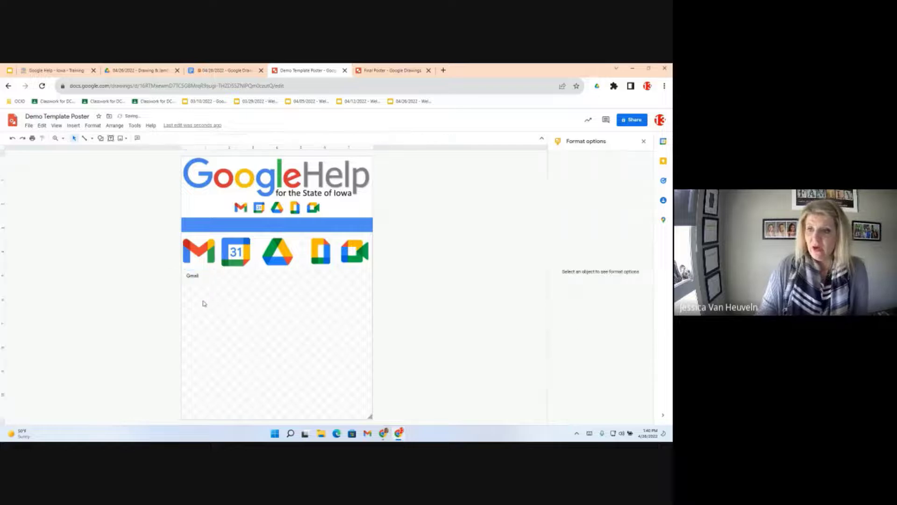
- Make the Gmail label's text bold and set its font size to 16
left_click(197, 275)
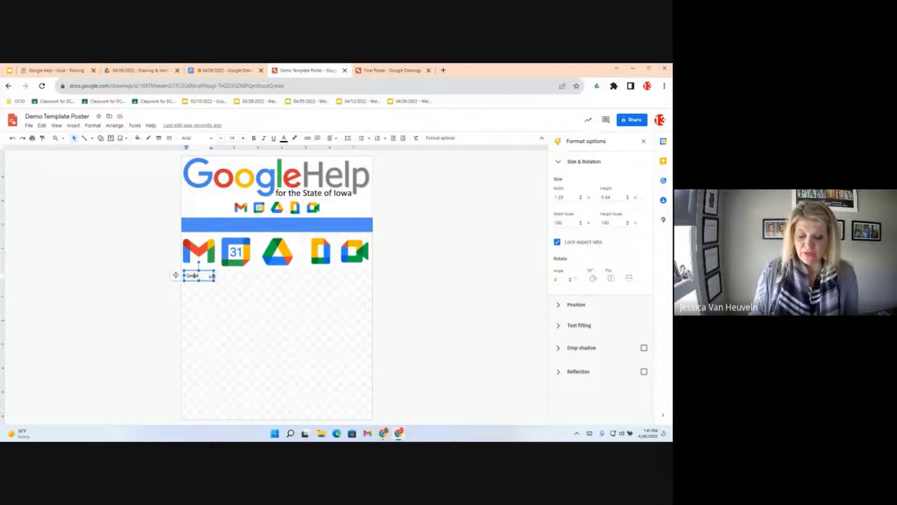
left_click_drag(201, 275, 183, 278)
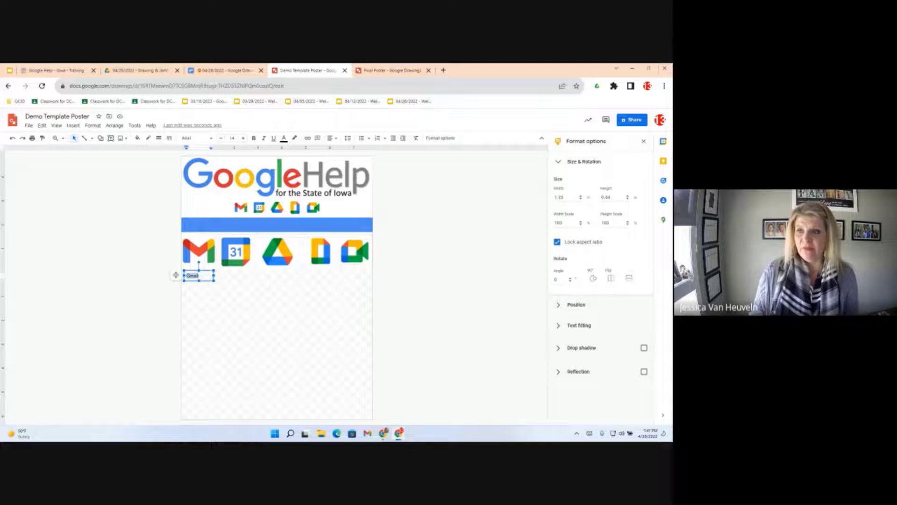
left_click(254, 139)
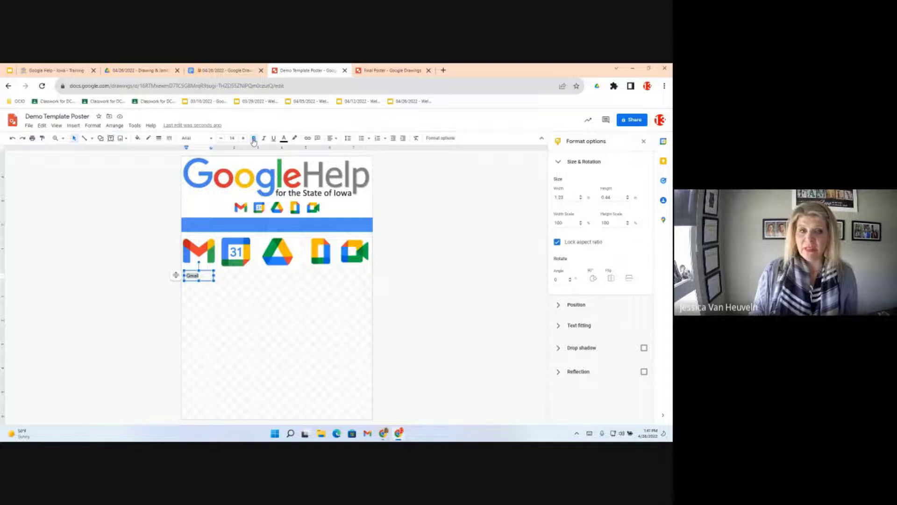
left_click(254, 140)
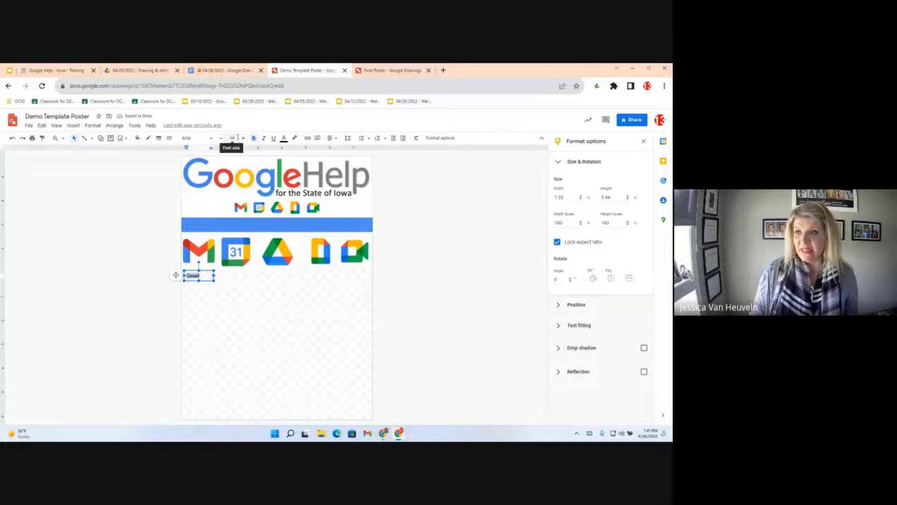
left_click(244, 138)
left_click(243, 138)
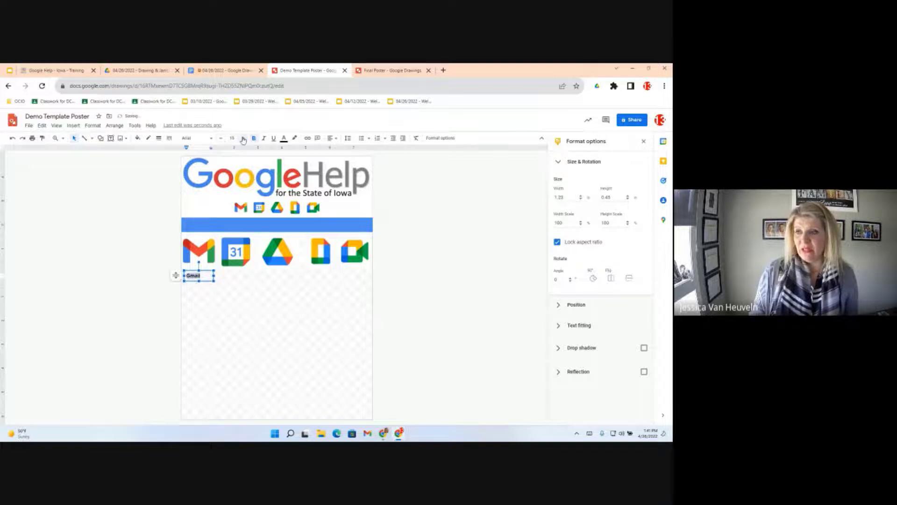
left_click(243, 139)
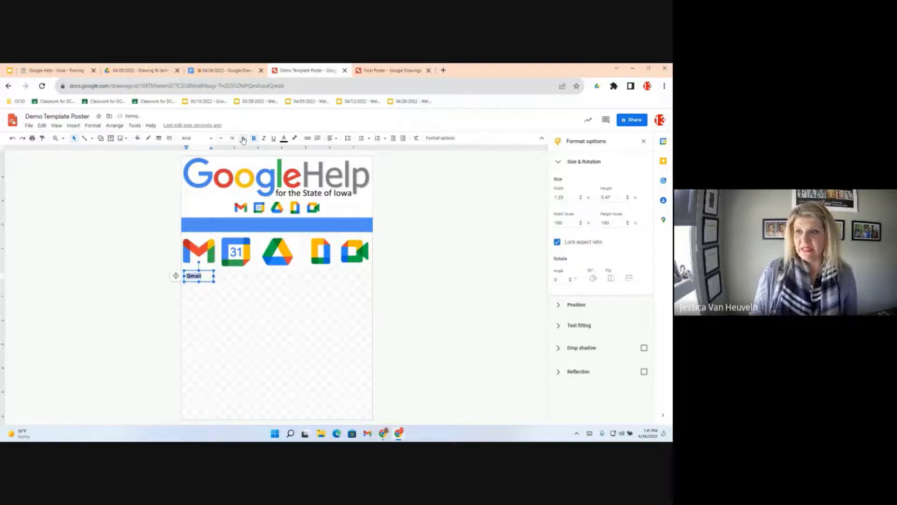
- Change the Gmail label's font to Roboto Normal, reapply bold to its text, and deselect the label
left_click(196, 138)
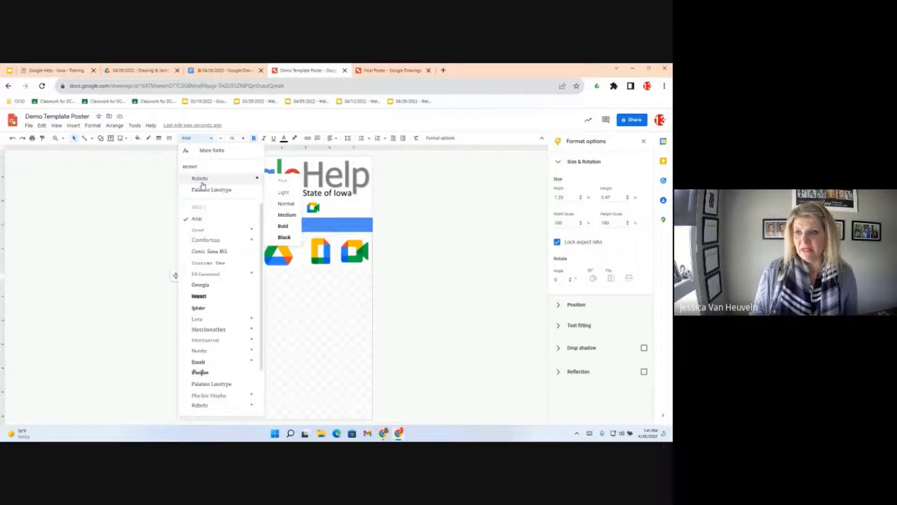
mouse_move(257, 179)
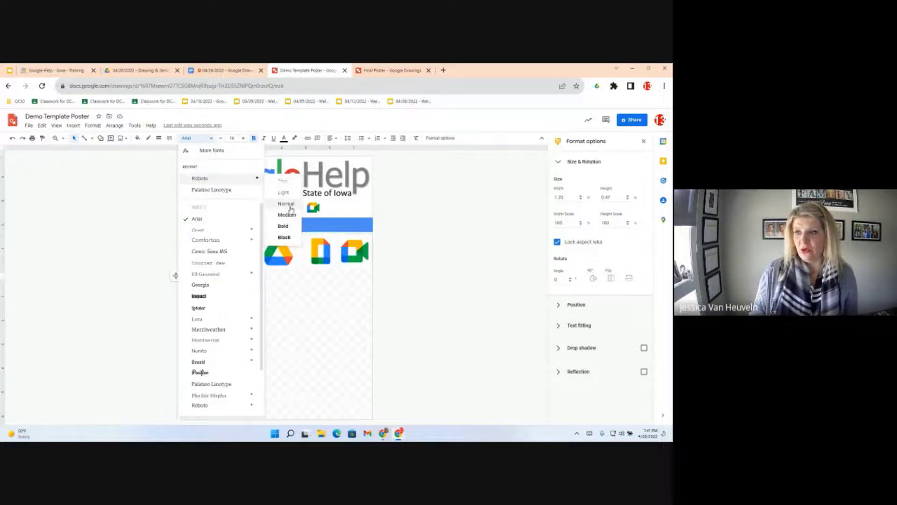
left_click(290, 207)
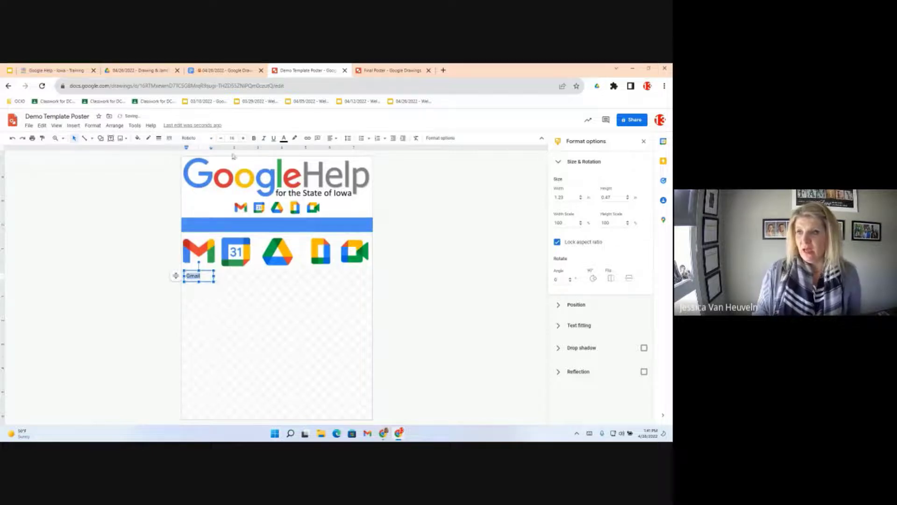
left_click(255, 138)
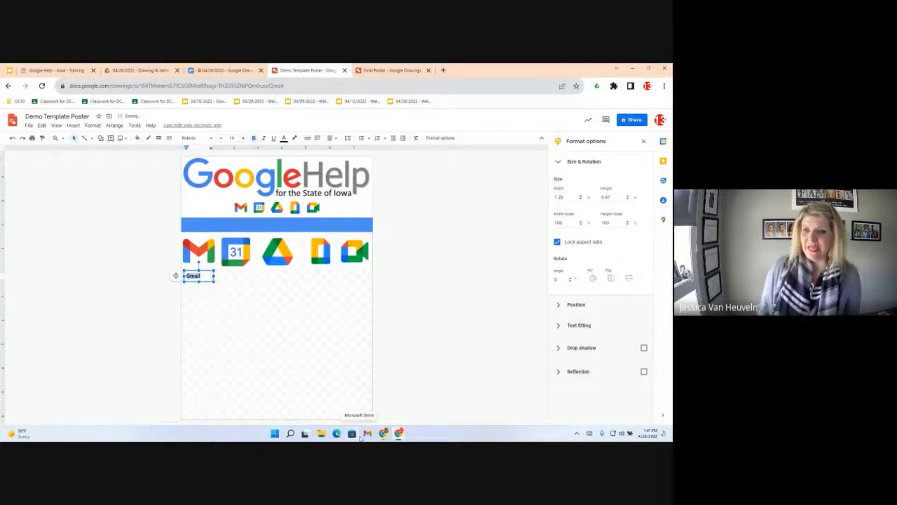
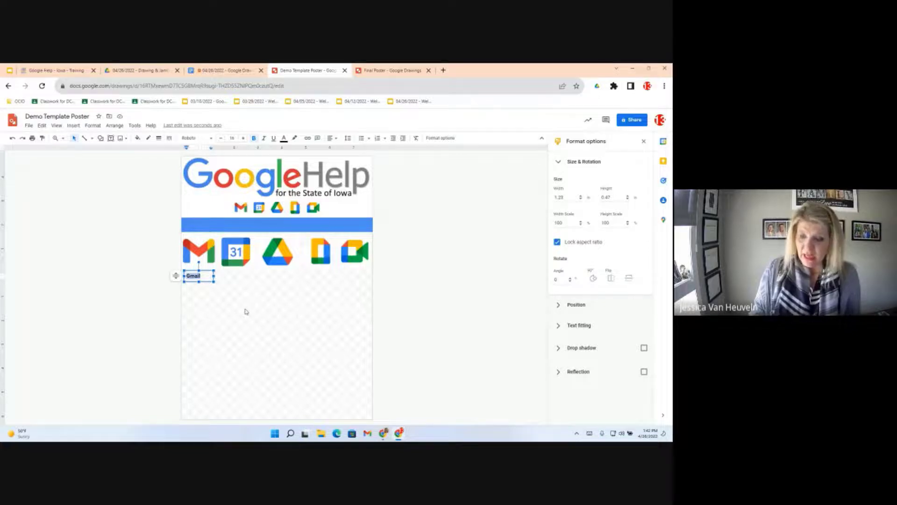
left_click(229, 280)
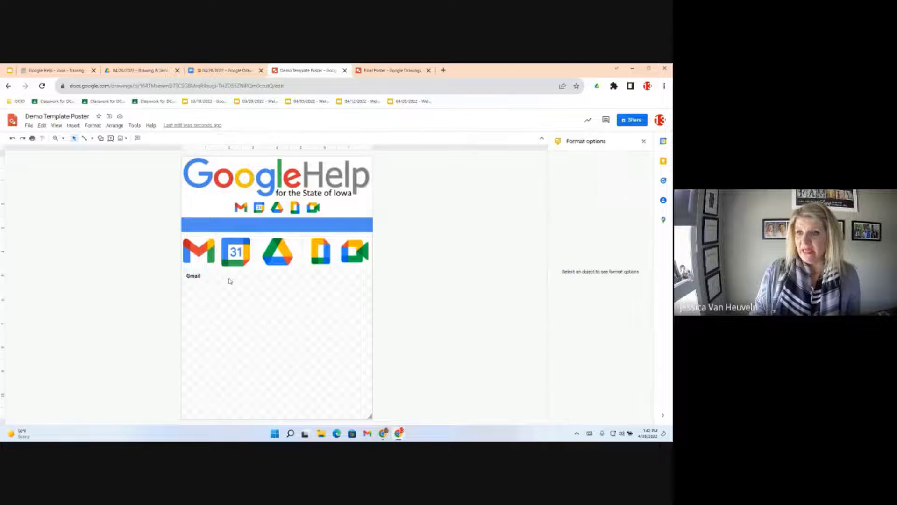
- Add a text box about 1.06 in wide containing "Calendar" below the large Calendar logo, and line it up with the Gmail label
left_click(111, 140)
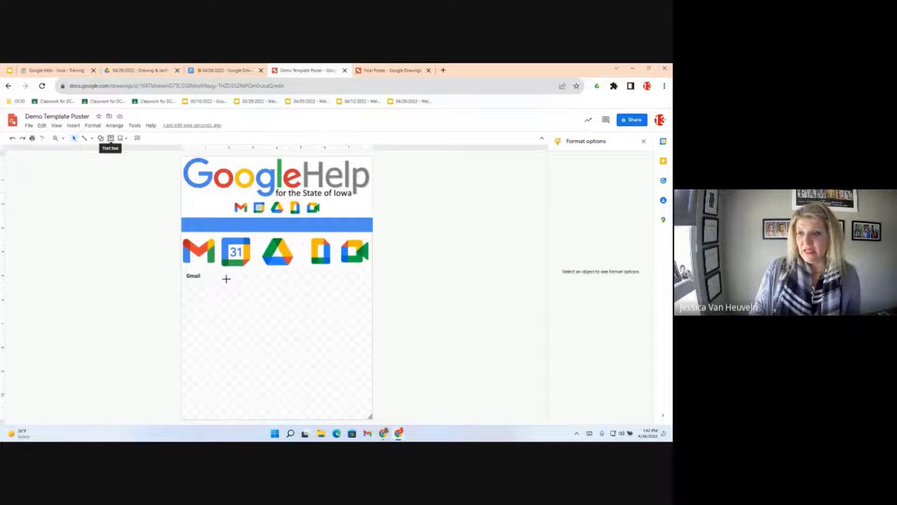
left_click_drag(227, 279, 249, 284)
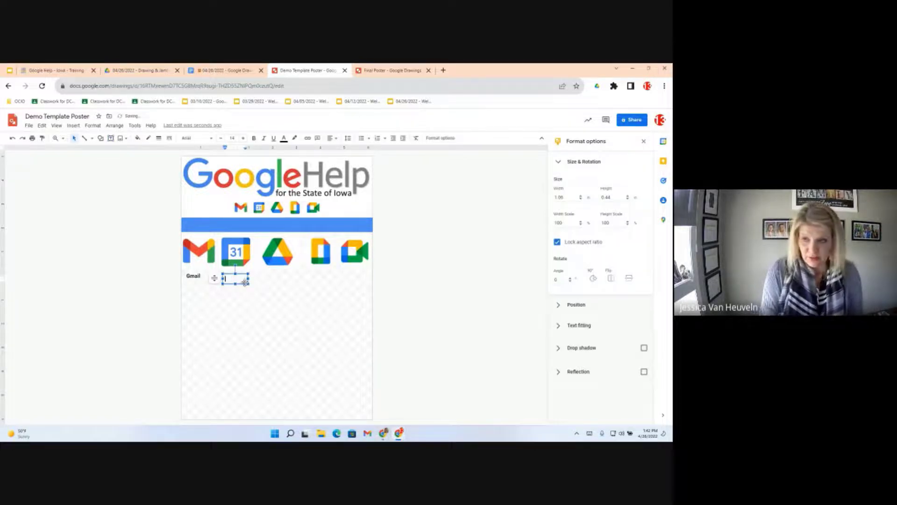
type("Calendar")
key("Escape")
key("Escape")
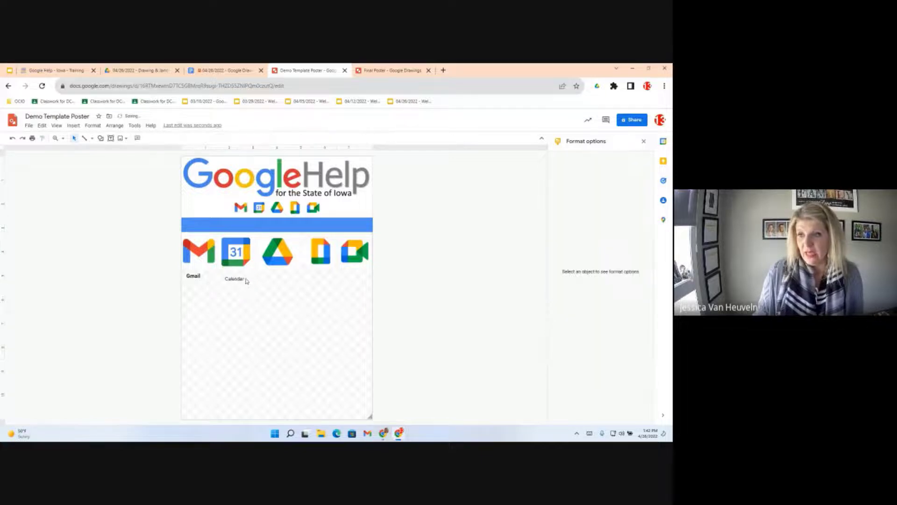
left_click(230, 276)
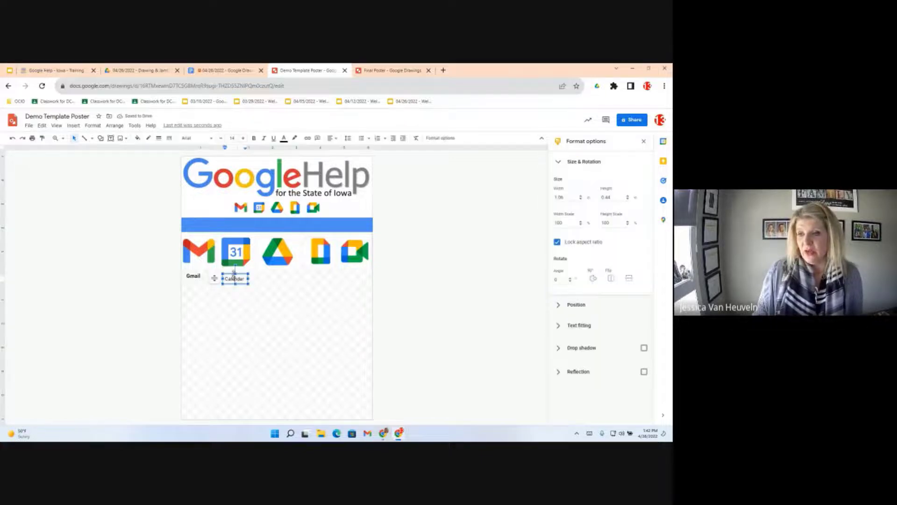
left_click_drag(231, 274, 228, 270)
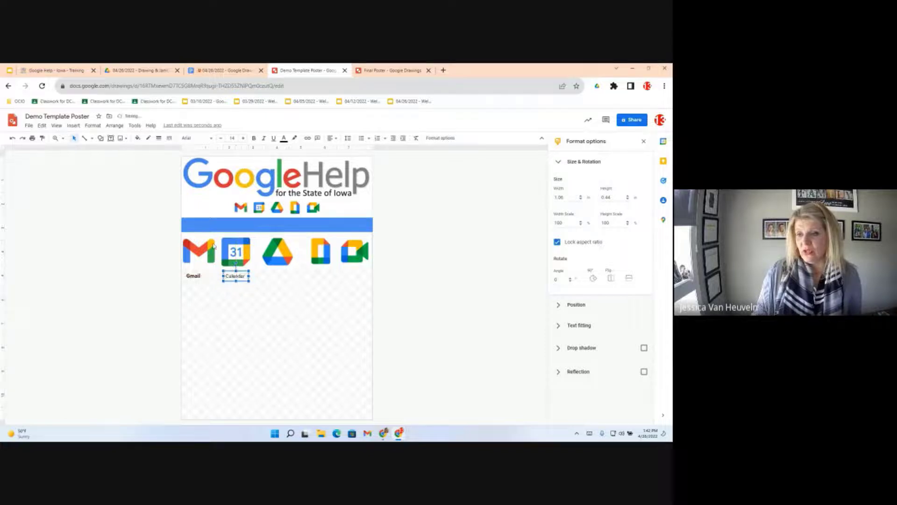
- Add a text box about 1.06 in wide containing "Drive" below the large Drive logo
left_click(111, 138)
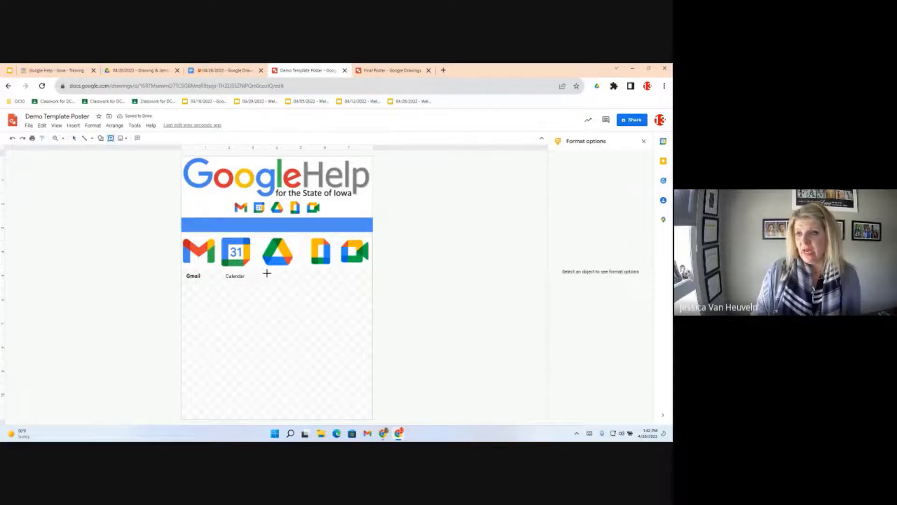
left_click_drag(264, 271, 299, 285)
type("D")
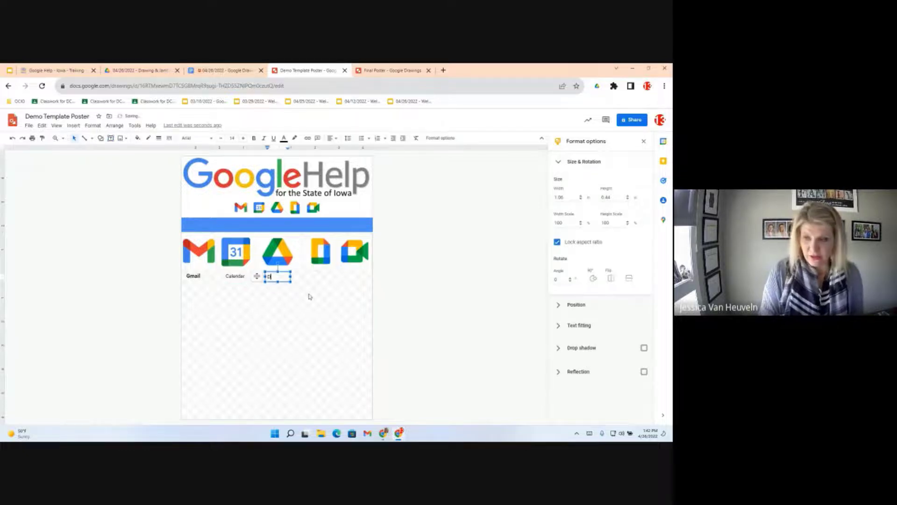
type("rive")
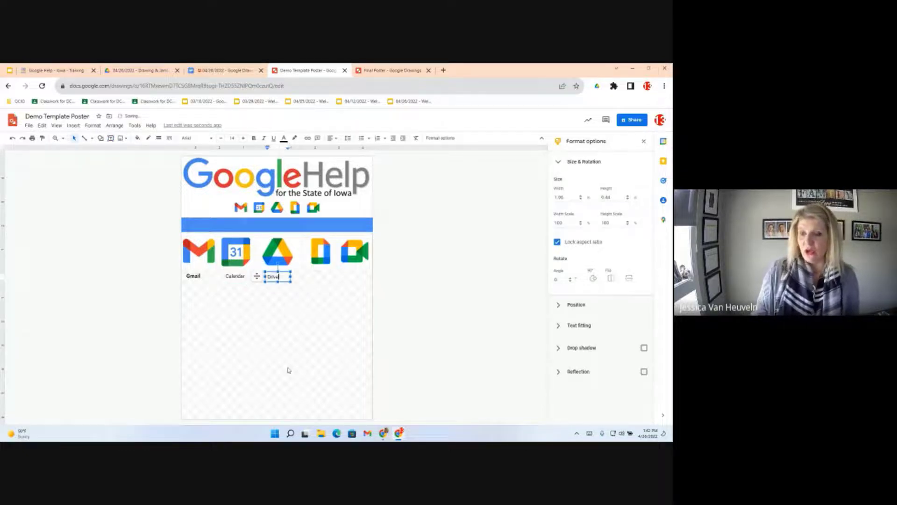
left_click(300, 352)
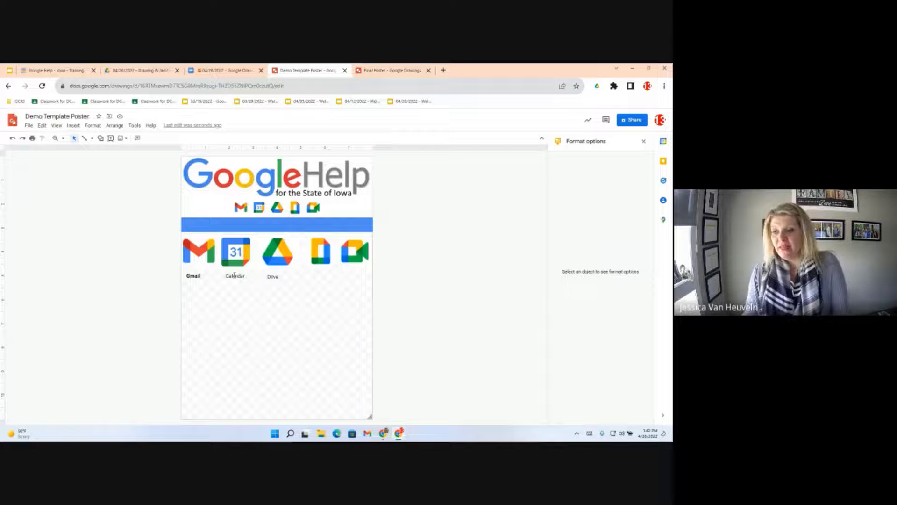
- Copy the Gmail label's text formatting to the Calendar and Drive labels with Paint format
left_click(236, 275)
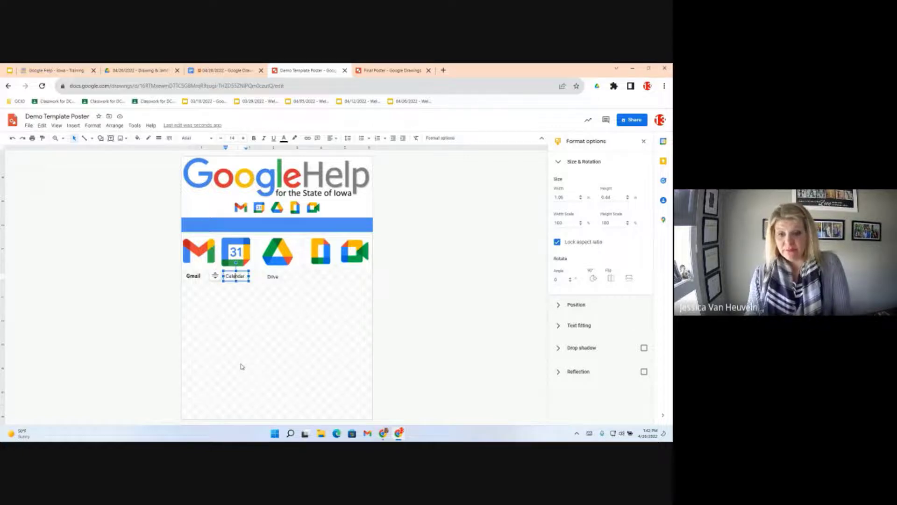
left_click(226, 301)
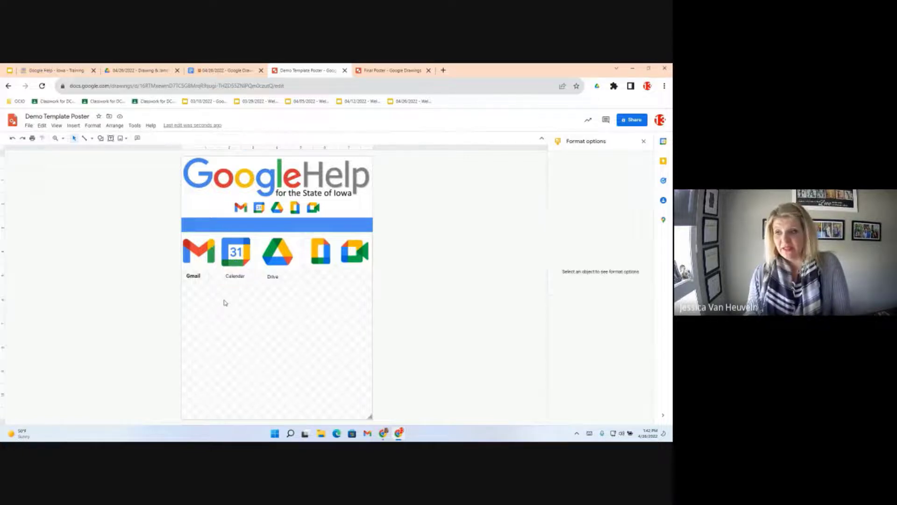
left_click(200, 275)
left_click_drag(200, 275, 184, 276)
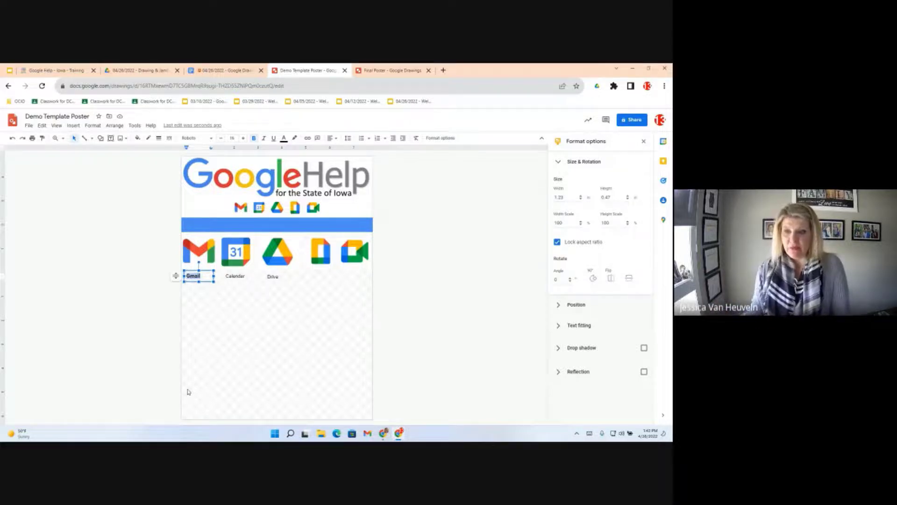
left_click(42, 140)
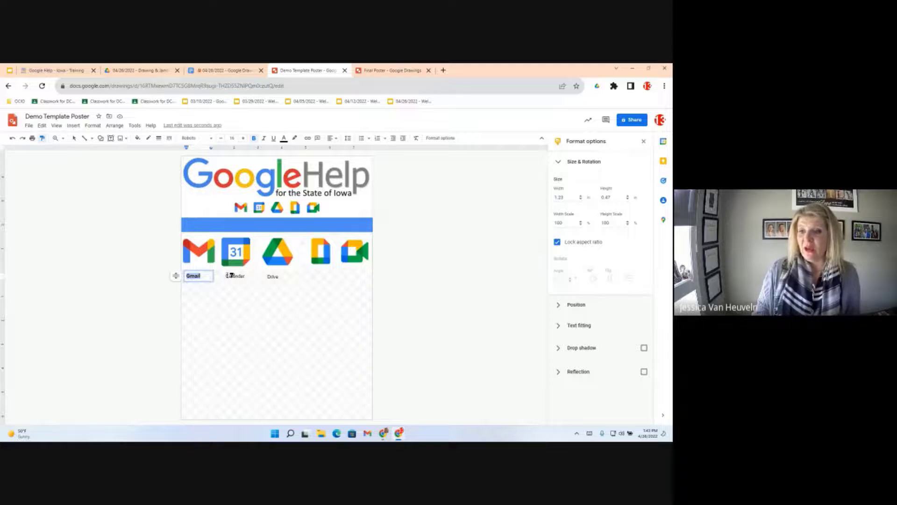
left_click_drag(226, 275, 282, 277)
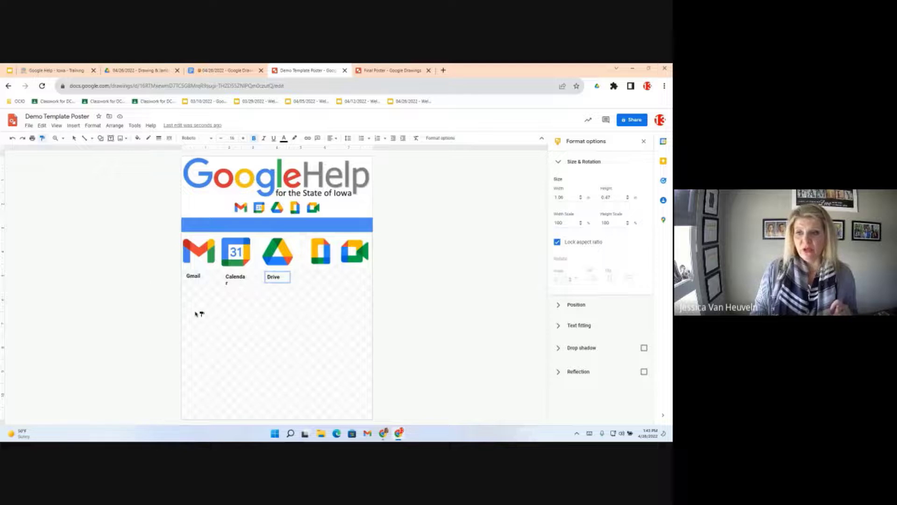
left_click(42, 139)
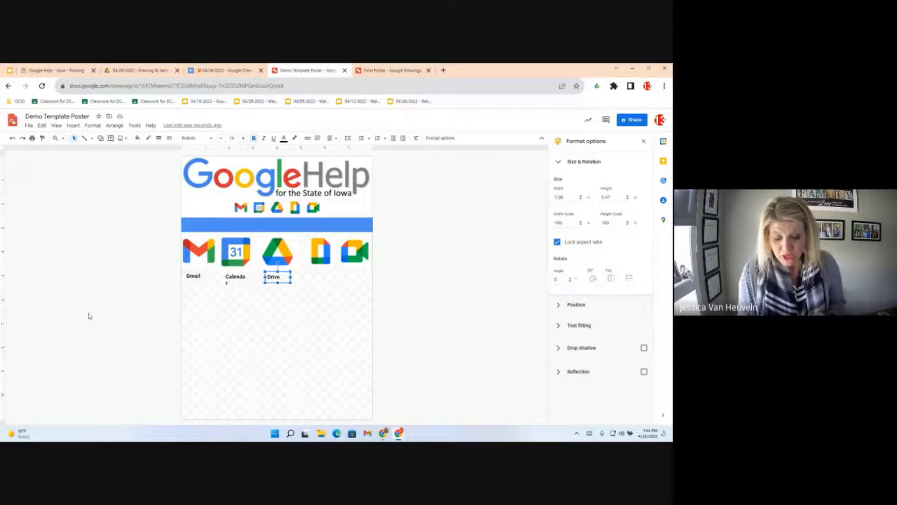
- Duplicate the Drive label's text box
left_click(277, 301)
left_click(278, 277)
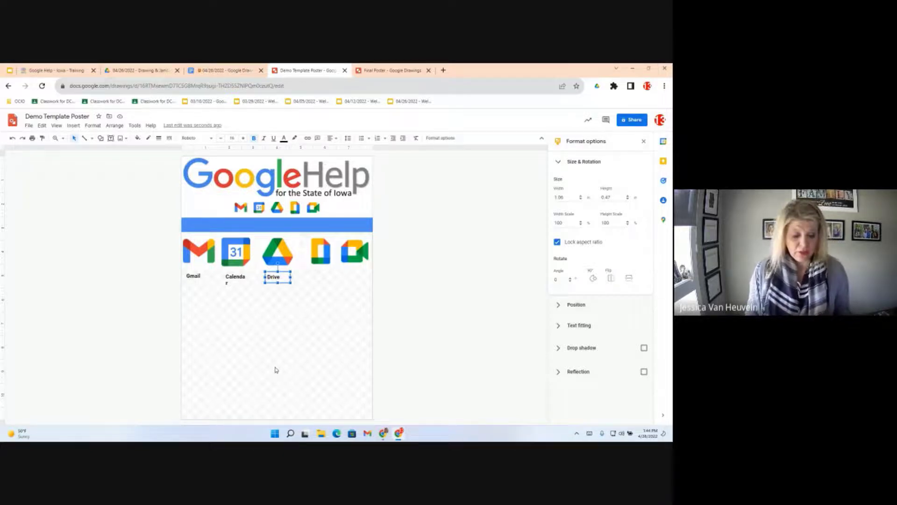
key("ctrl+d")
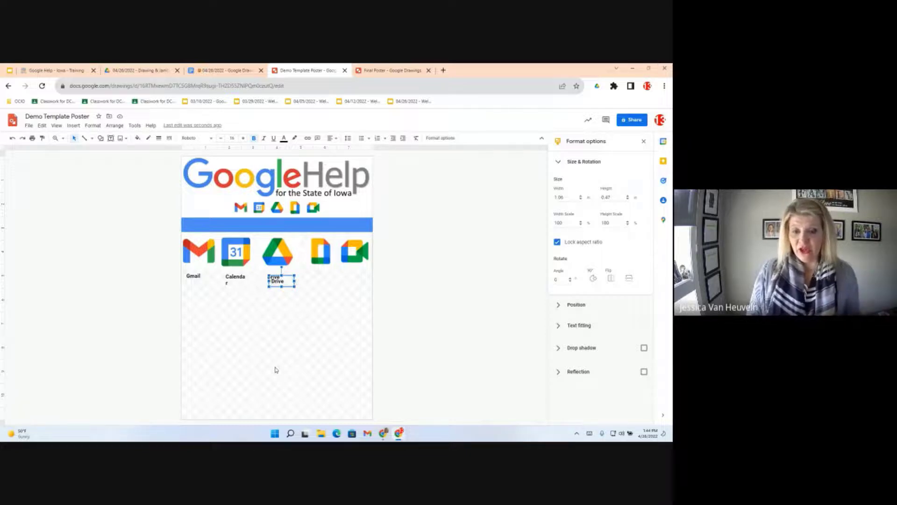
left_click(39, 126)
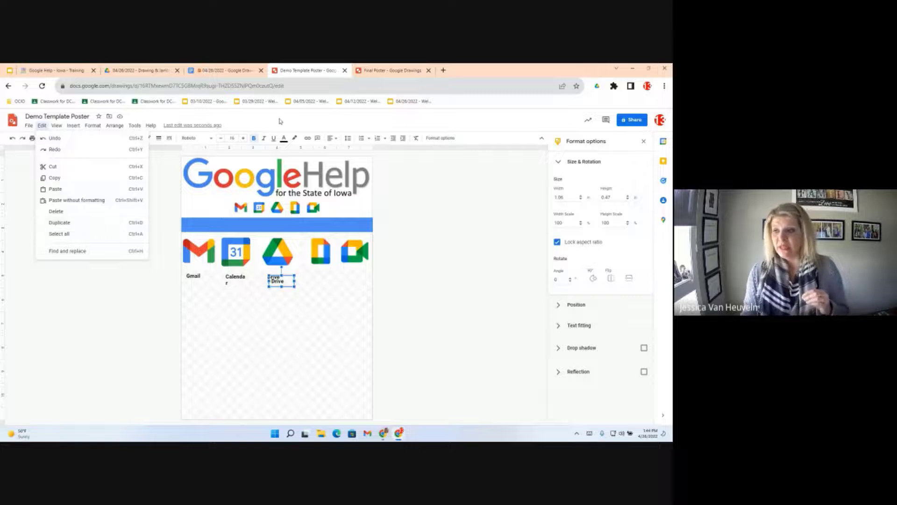
- Duplicate the large Meet logo, place the copy below the original, and duplicate that copy seven more times
left_click(346, 261)
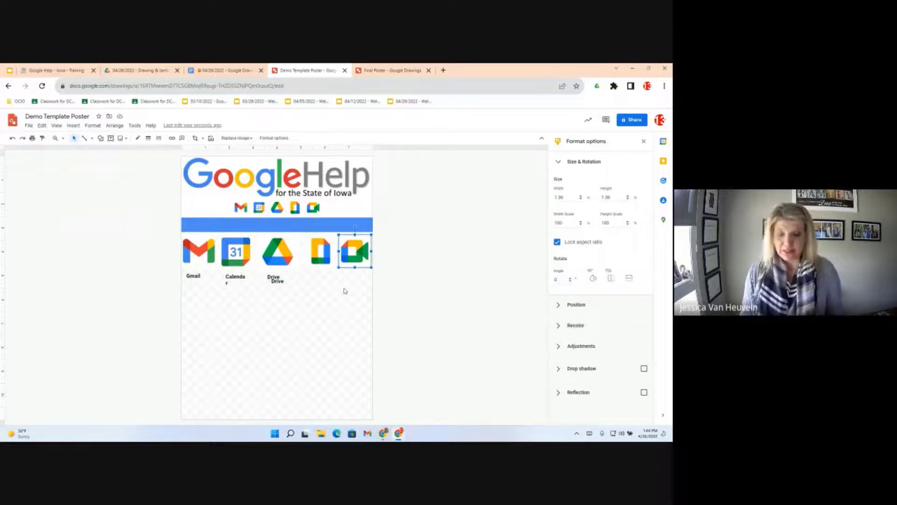
key("ctrl+d")
left_click_drag(361, 256, 357, 299)
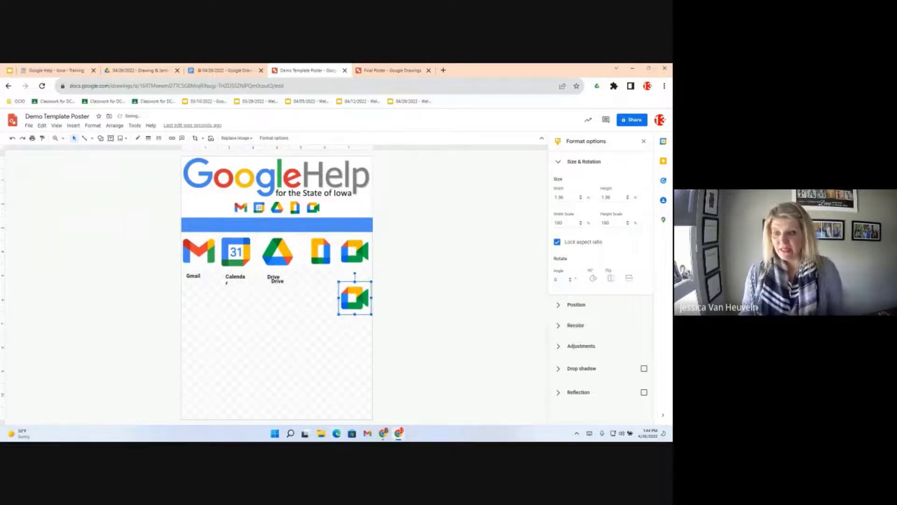
key("ctrl+d")
key("ctrl+d")
key("ctrl+d")
key("ctrl+d")
key("ctrl+d")
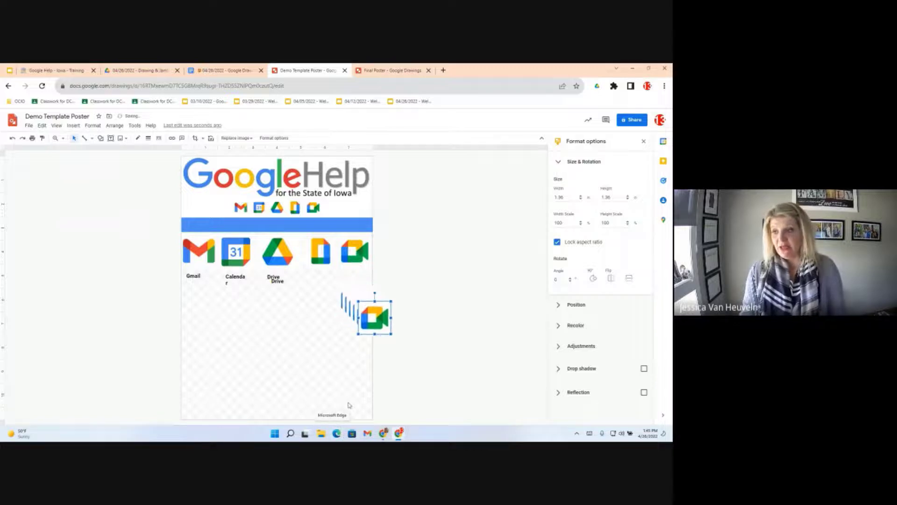
key("ctrl+d")
key("ctrl+d")
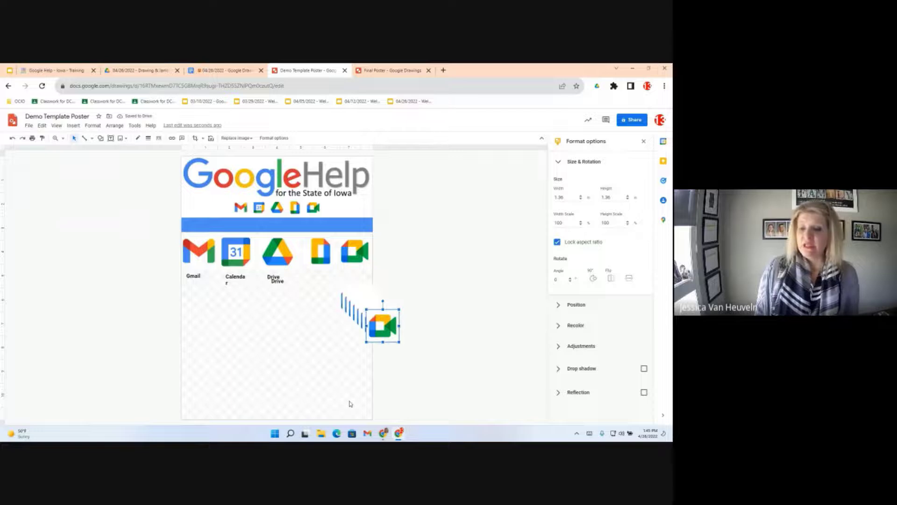
- Undo the repeated duplications and the move of the Meet logo copy
key("ctrl+z")
key("ctrl+z")
key("ctrl+z")
key("ctrl+z")
key("ctrl+z")
key("ctrl+z")
key("ctrl+z")
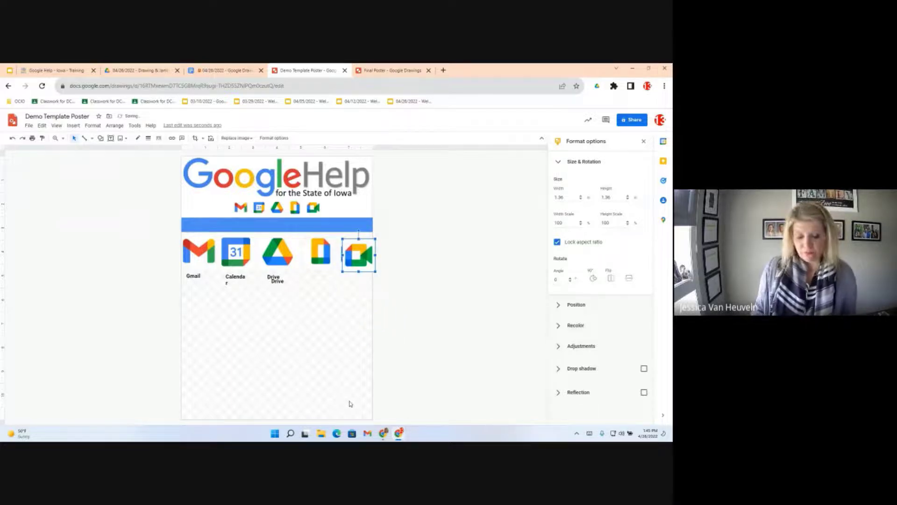
- Move the duplicated Drive label below the large Doc Editors logo and replace its text with "Doc Editors"
left_click(279, 281)
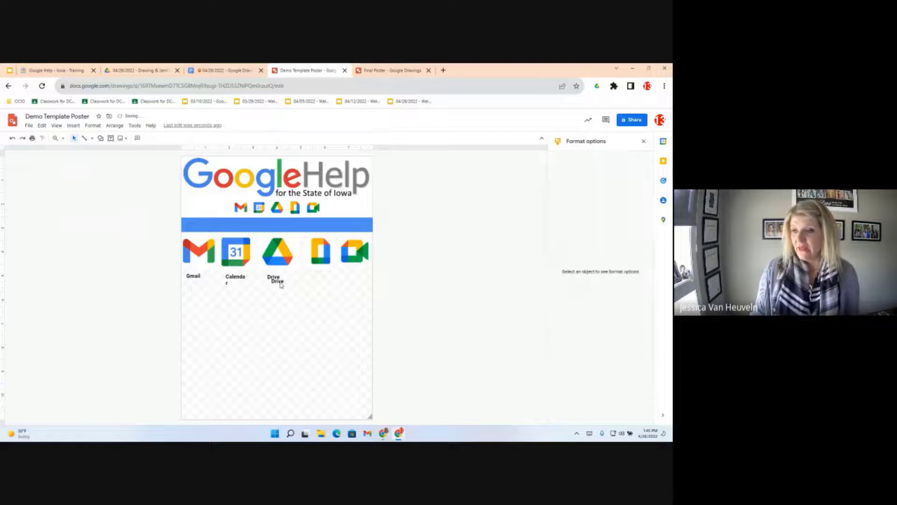
left_click_drag(279, 281, 322, 281)
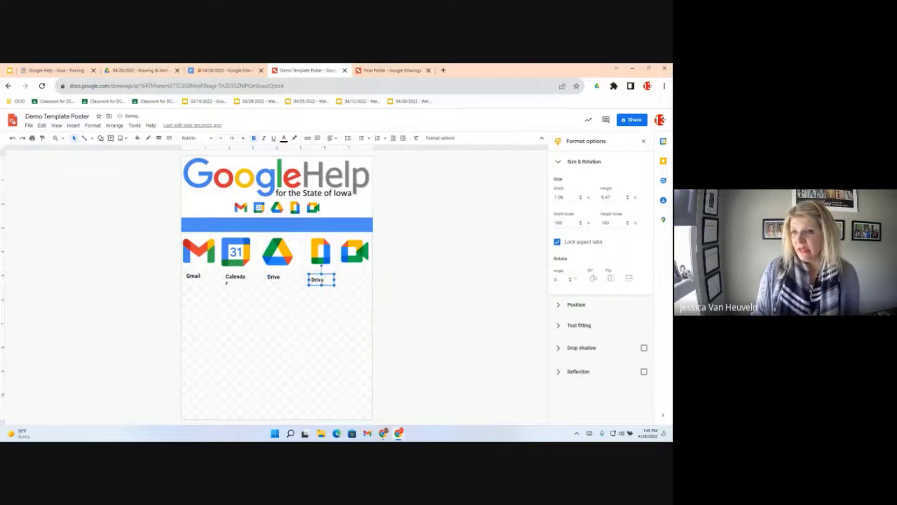
double_click(320, 279)
type("Doc")
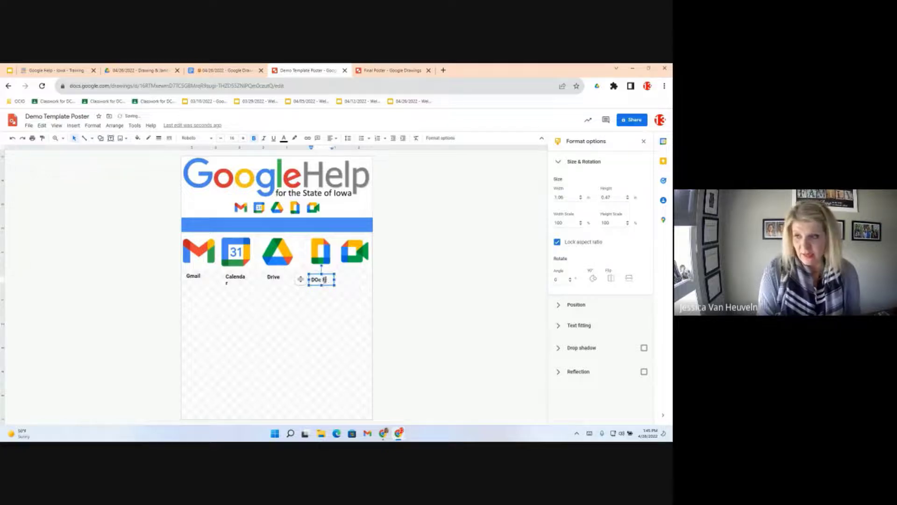
key("BackSpace")
key("BackSpace")
type("oc")
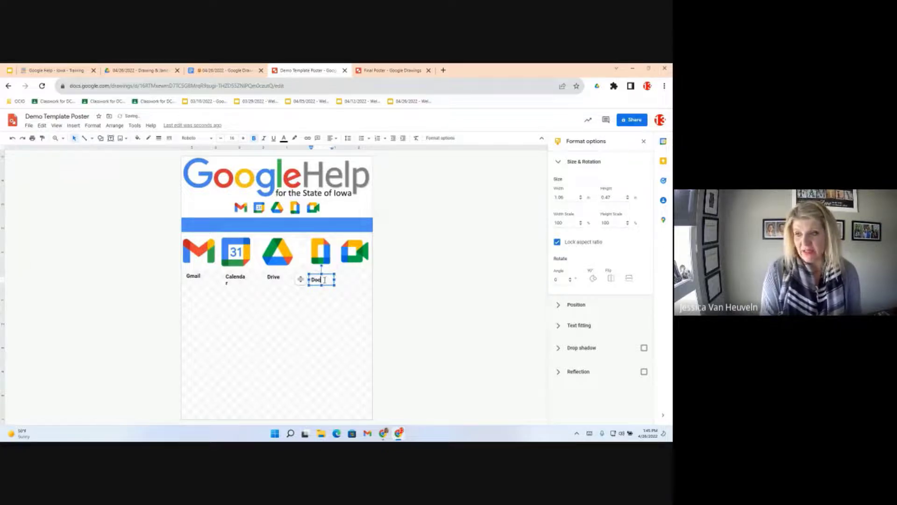
type(" Editors")
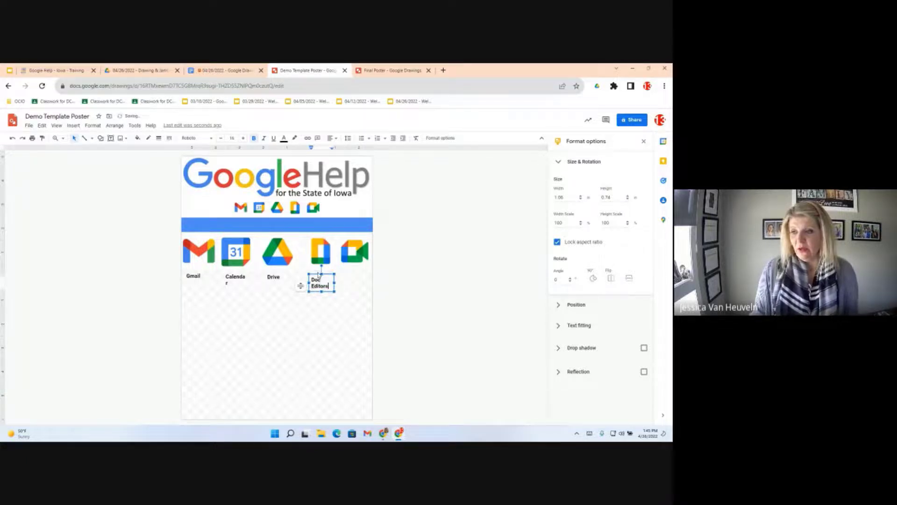
left_click(331, 292)
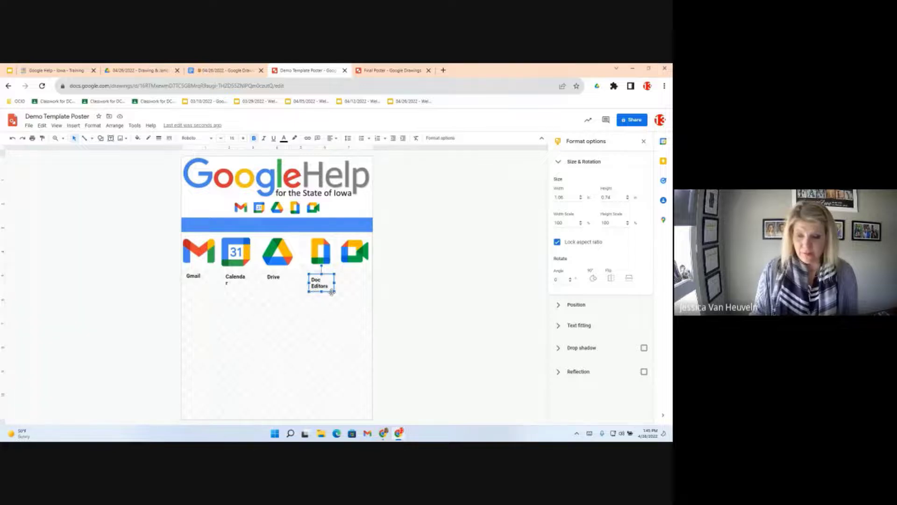
- Duplicate the Doc Editors label, place the copy below the large Meet logo, and replace its text with "Meet"
key("ctrl+d")
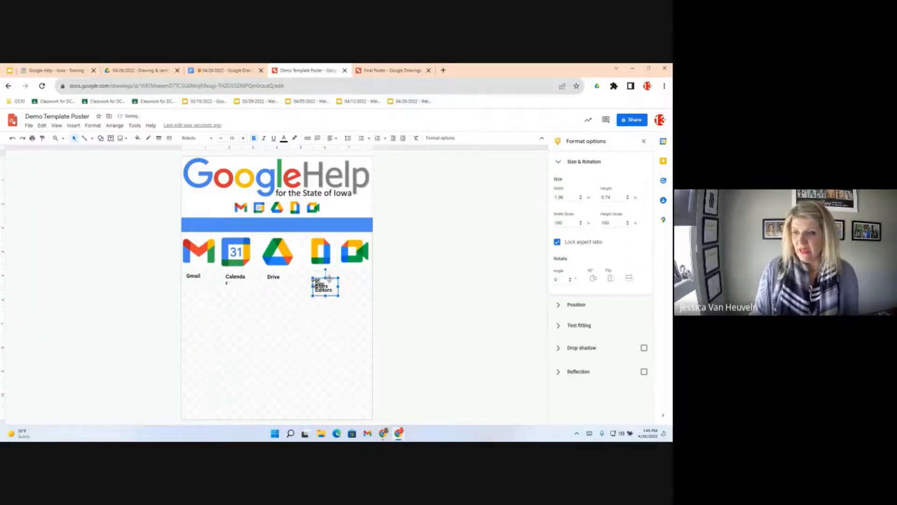
mouse_move(354, 276)
left_mouse_down()
mouse_move(361, 272)
mouse_move(353, 271)
left_mouse_up()
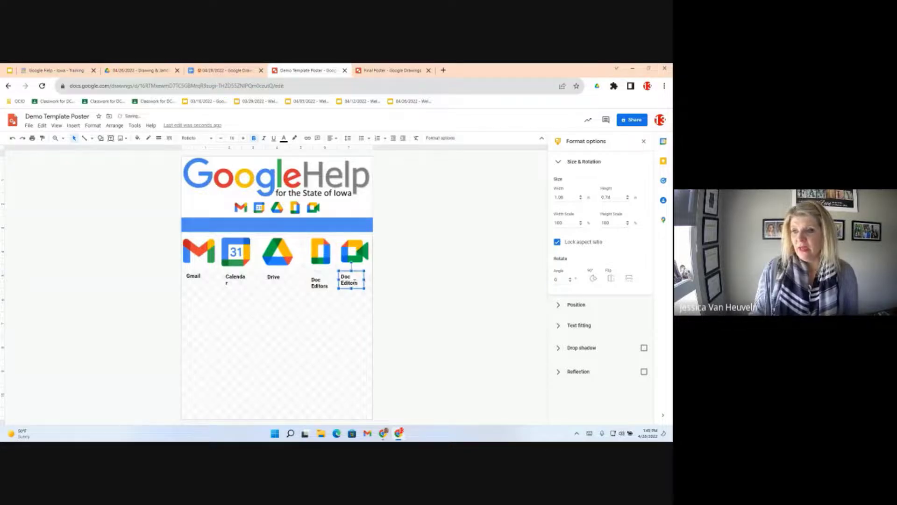
left_click_drag(359, 283, 335, 273)
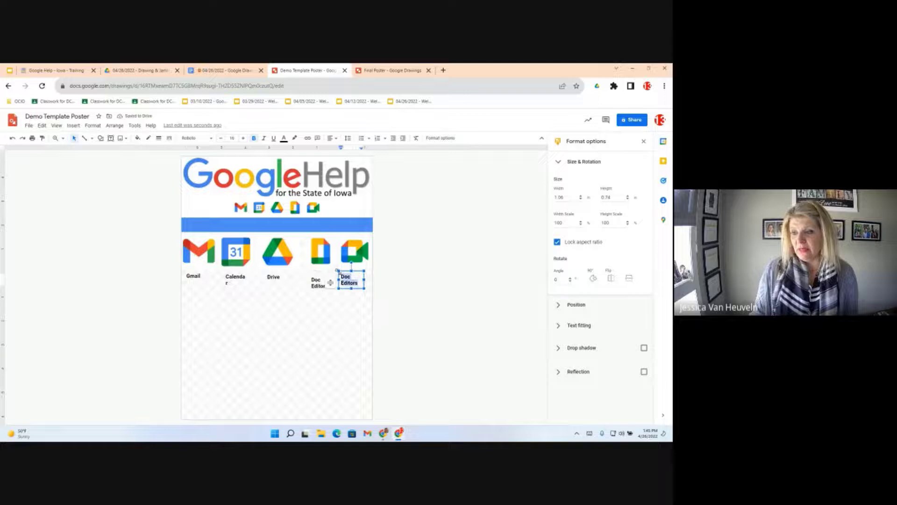
type("Meet")
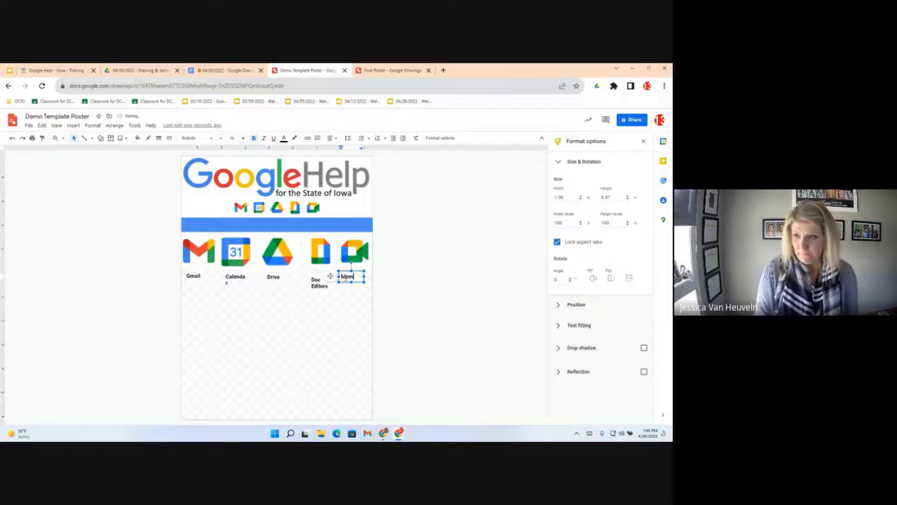
left_click(285, 286)
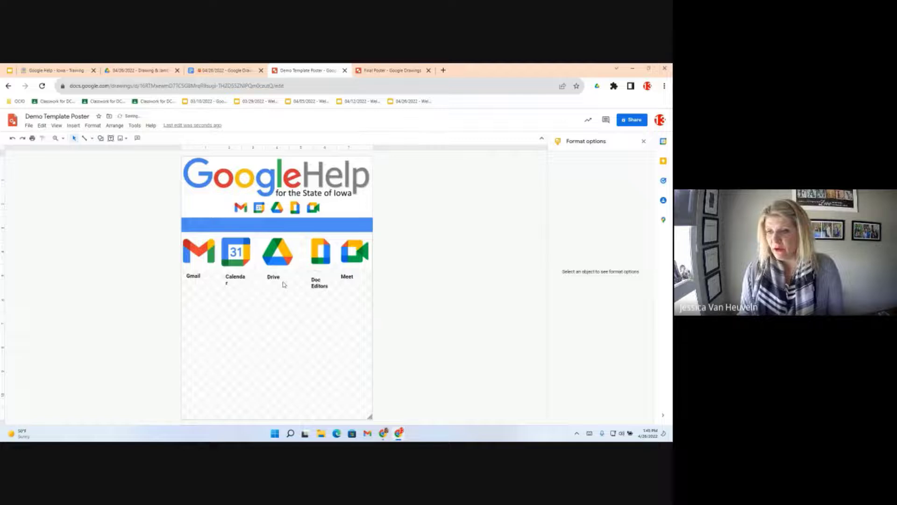
- Widen the Calendar label's text box so the word fits on one line
left_click(238, 279)
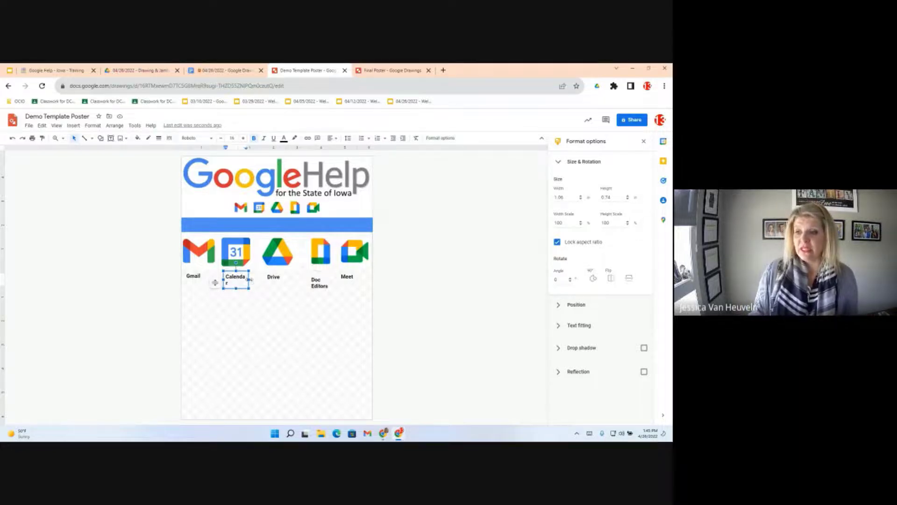
mouse_move(249, 279)
left_mouse_down()
mouse_move(257, 279)
mouse_move(252, 290)
left_mouse_up()
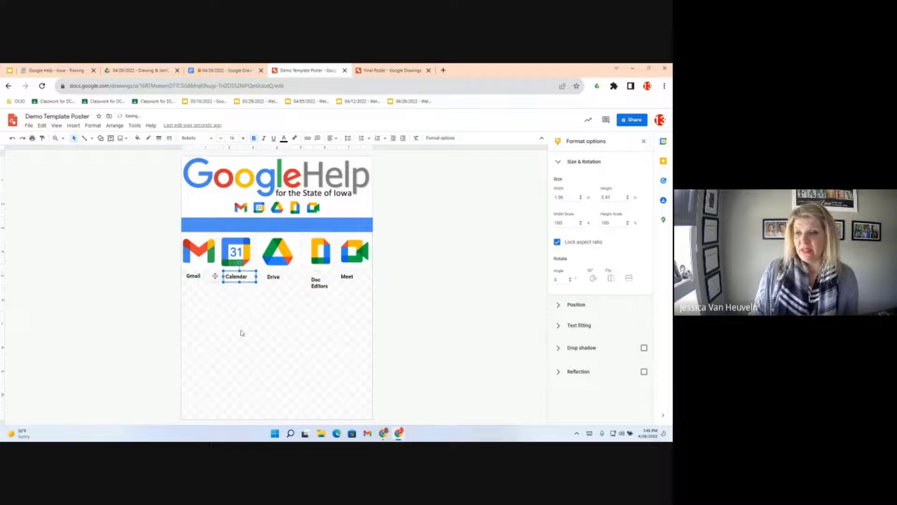
left_click(287, 293)
- Reposition the Doc Editors and Meet labels to sit centered below their logos, in line with the other labels
left_click(320, 282)
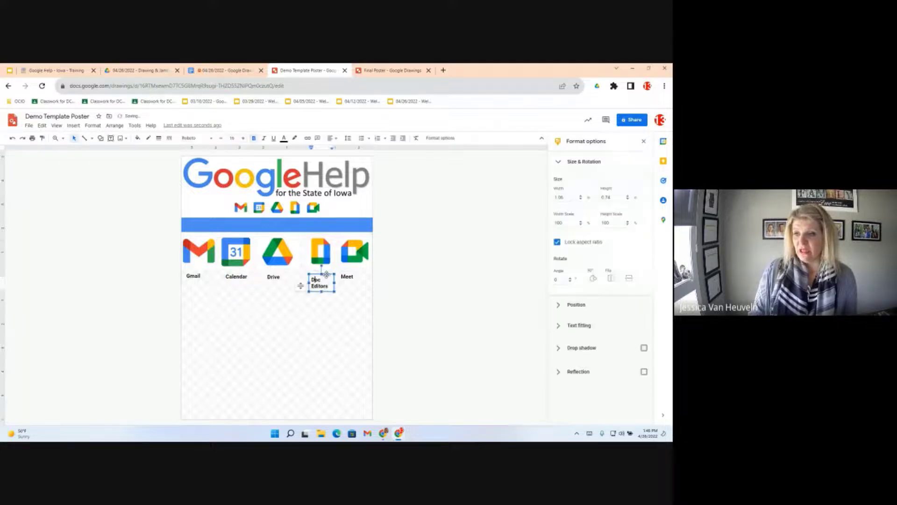
left_click_drag(325, 270, 357, 269)
left_click(352, 275)
left_click(256, 306)
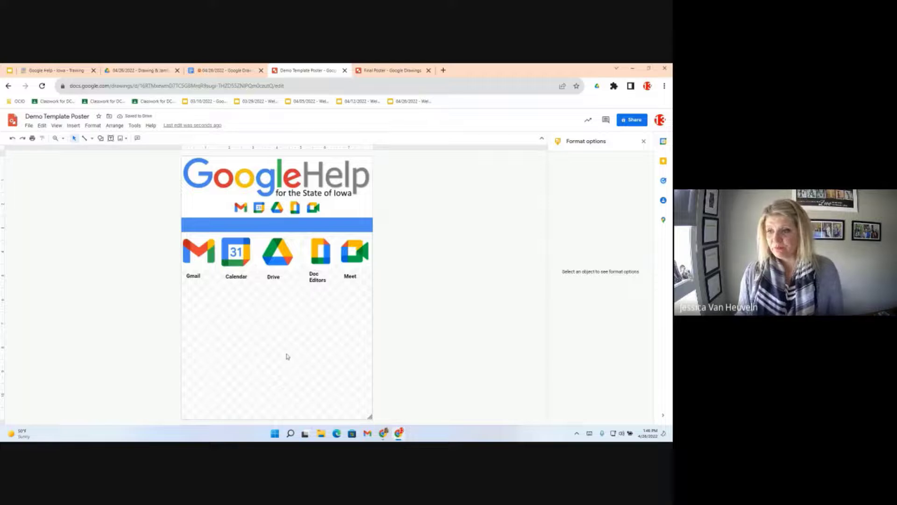
left_click(313, 269)
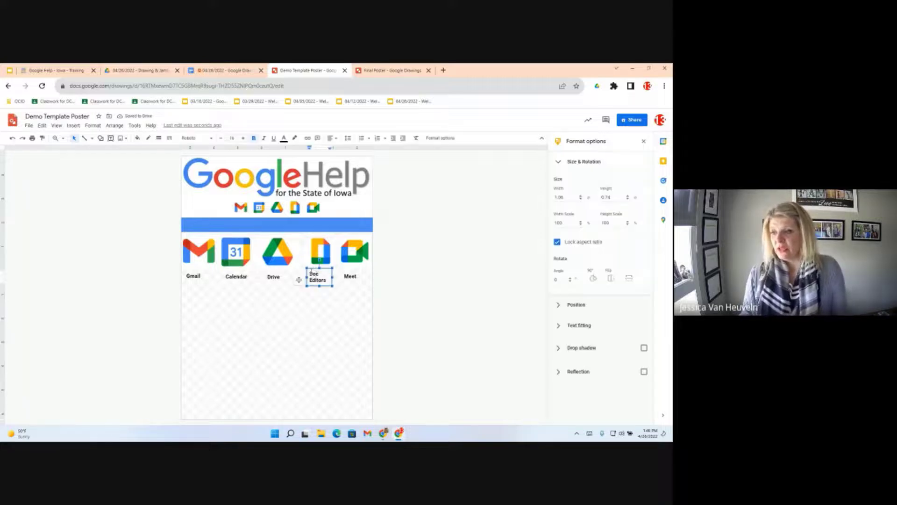
left_click_drag(313, 269, 318, 268)
left_click(245, 321)
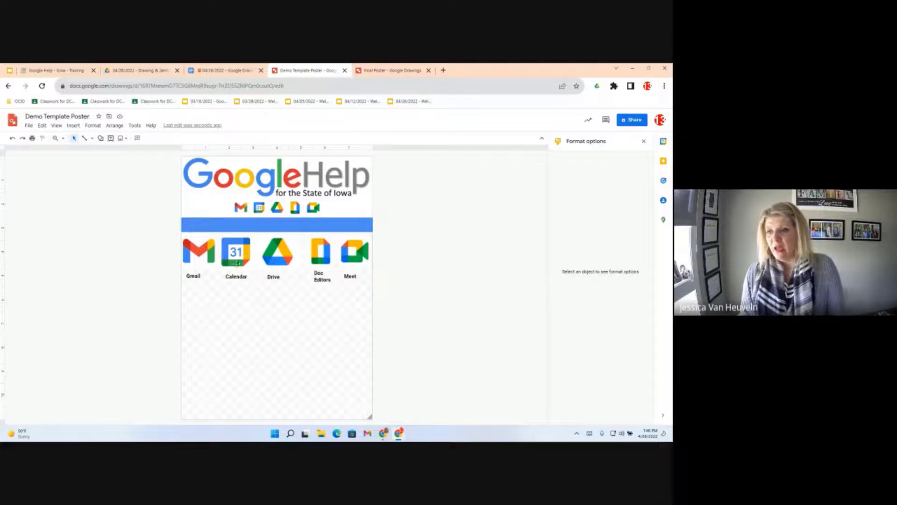
- Check the Final Poster, and draw a rectangle about 8 in wide and 2.33 in high over the large logos and labels in the Demo Template Poster
left_click(393, 68)
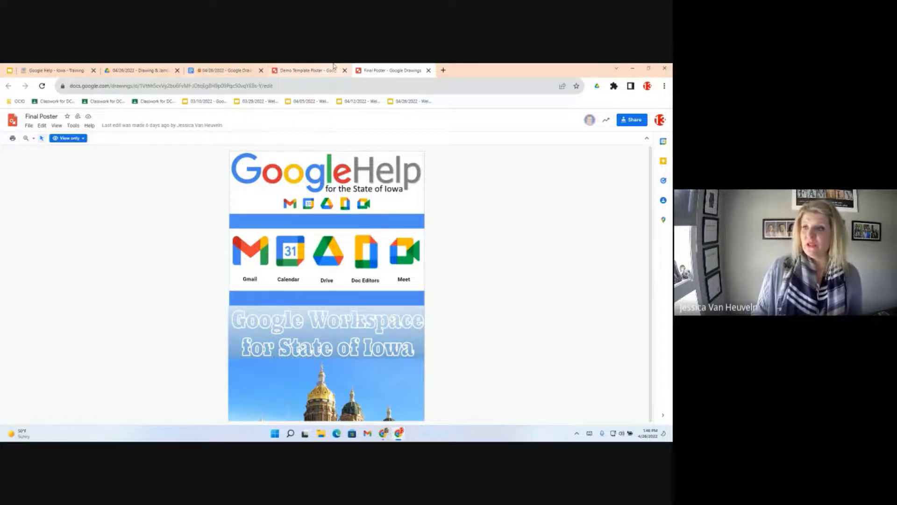
left_click(308, 70)
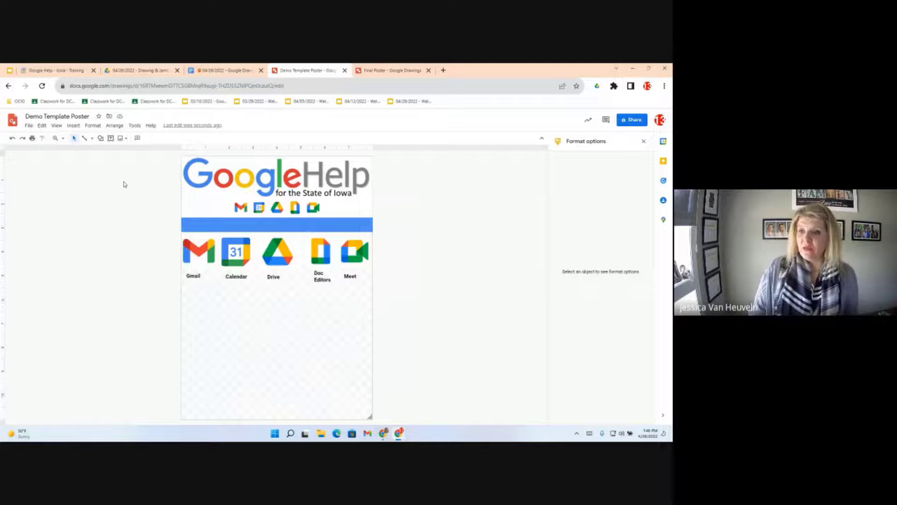
left_click(102, 139)
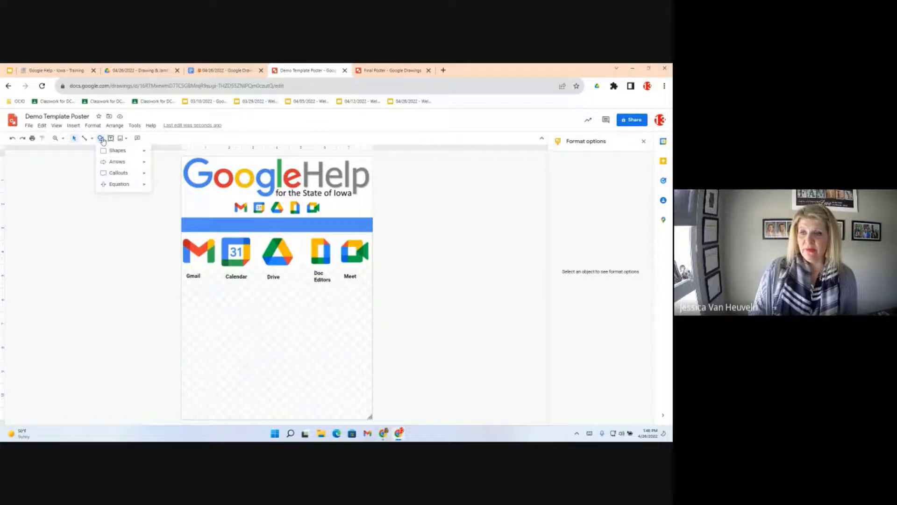
left_click(74, 126)
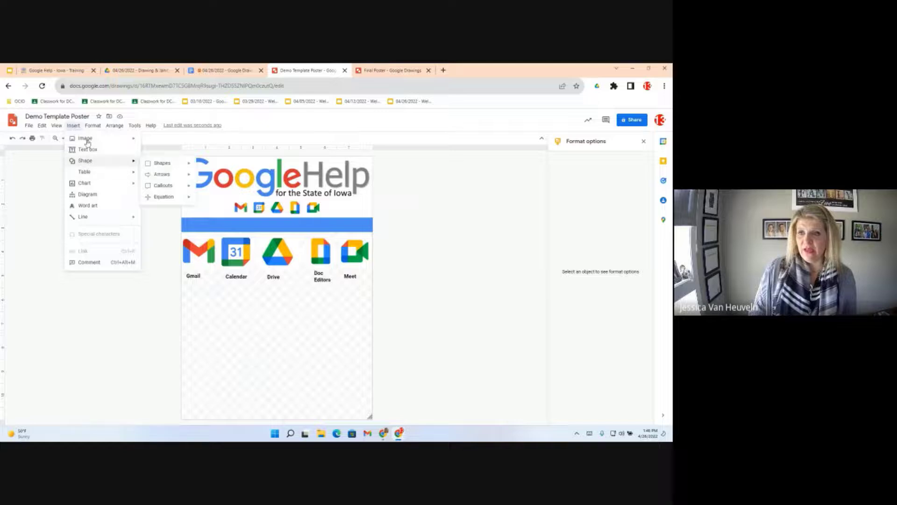
left_click(74, 207)
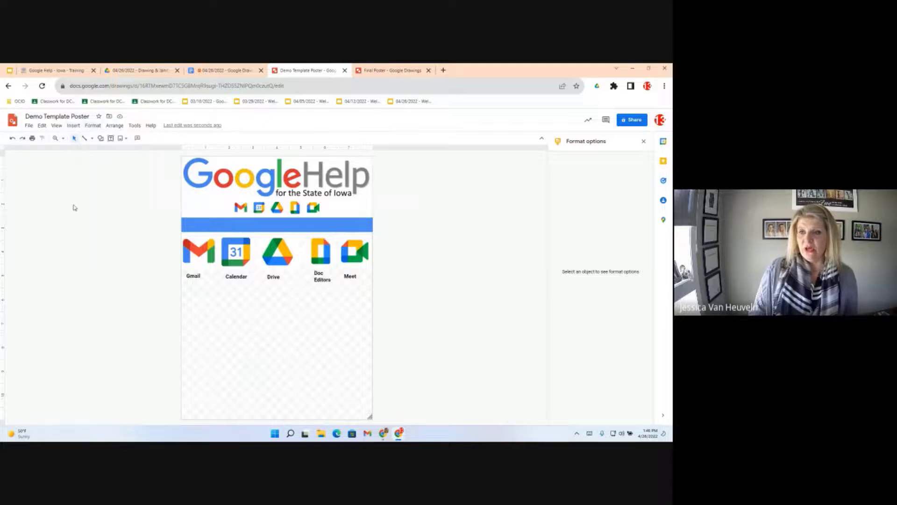
left_click(102, 139)
mouse_move(106, 153)
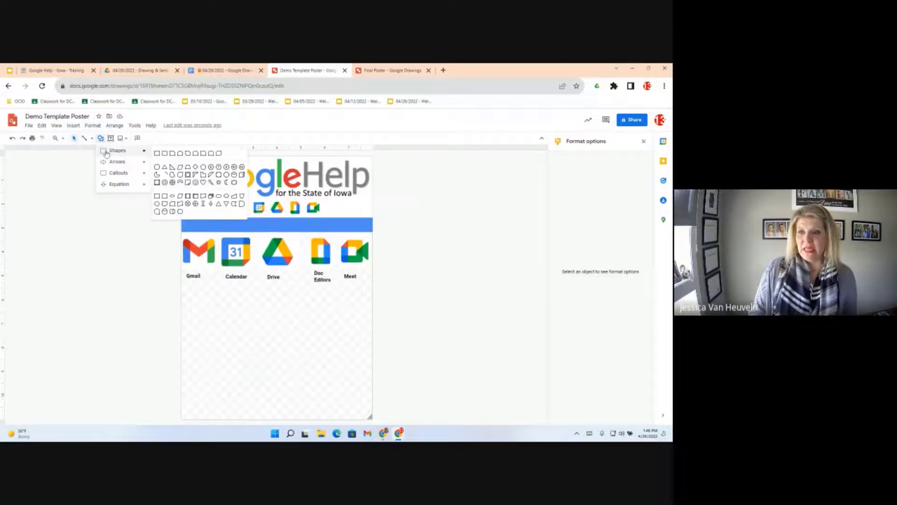
left_click(156, 154)
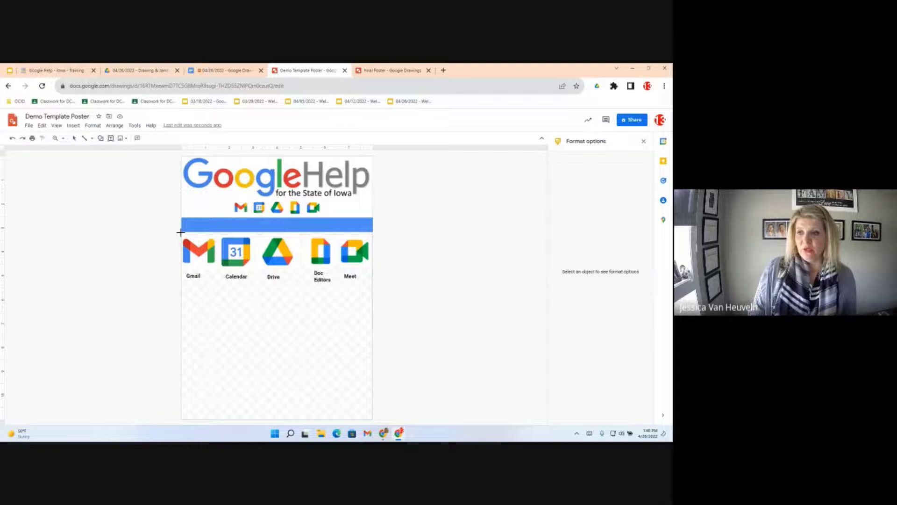
left_click_drag(181, 232, 373, 288)
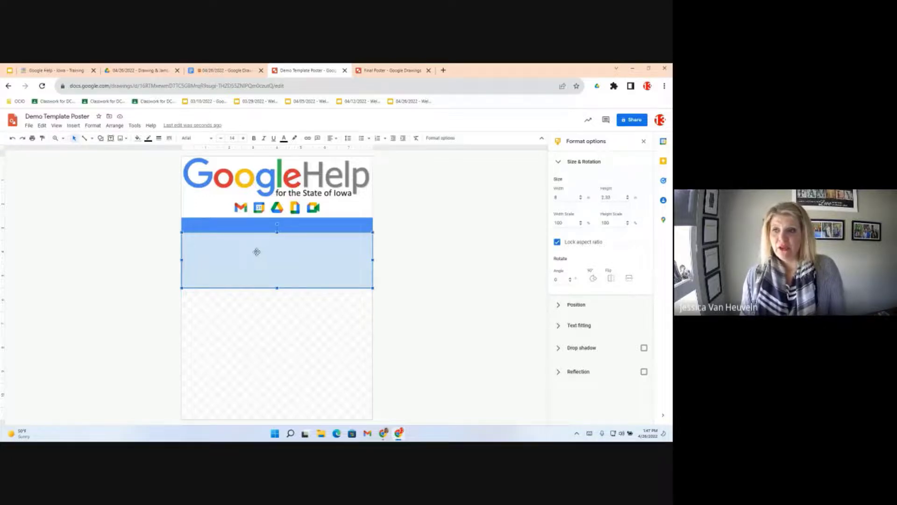
- Set the new rectangle's fill and border color to white
left_click(138, 138)
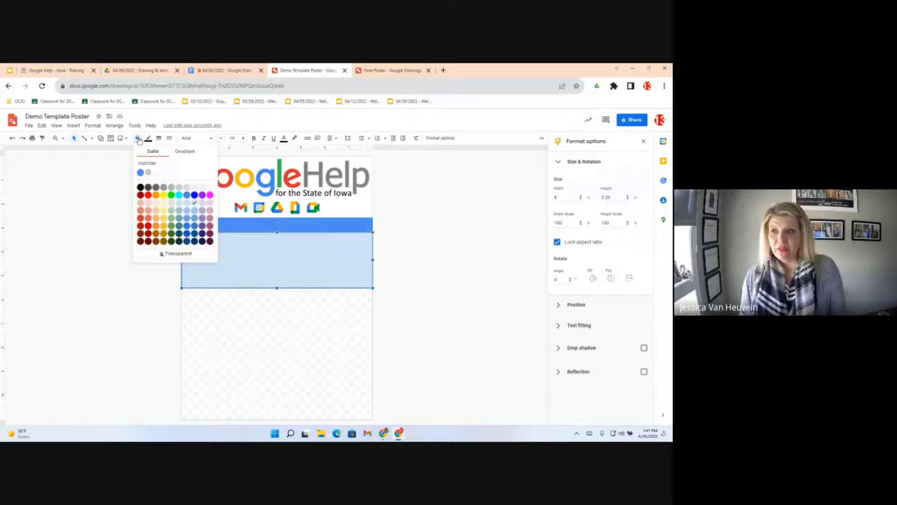
left_click(211, 188)
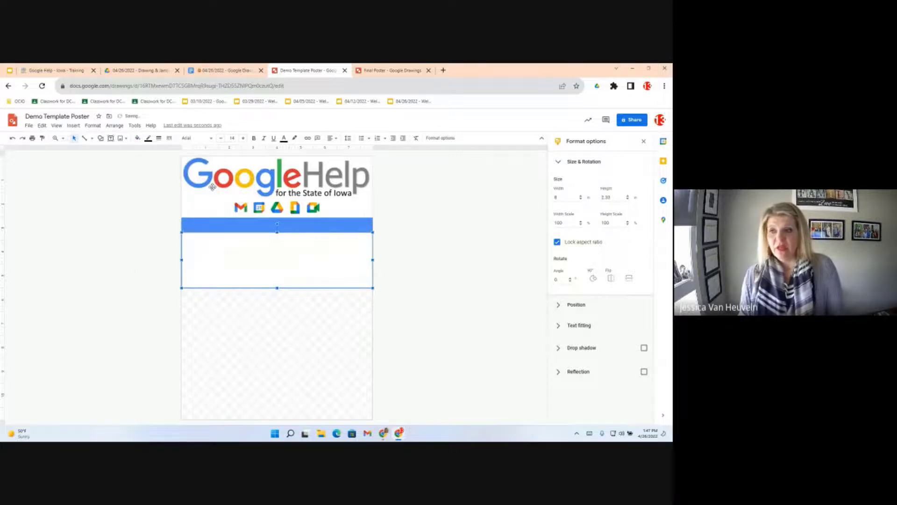
left_click(148, 139)
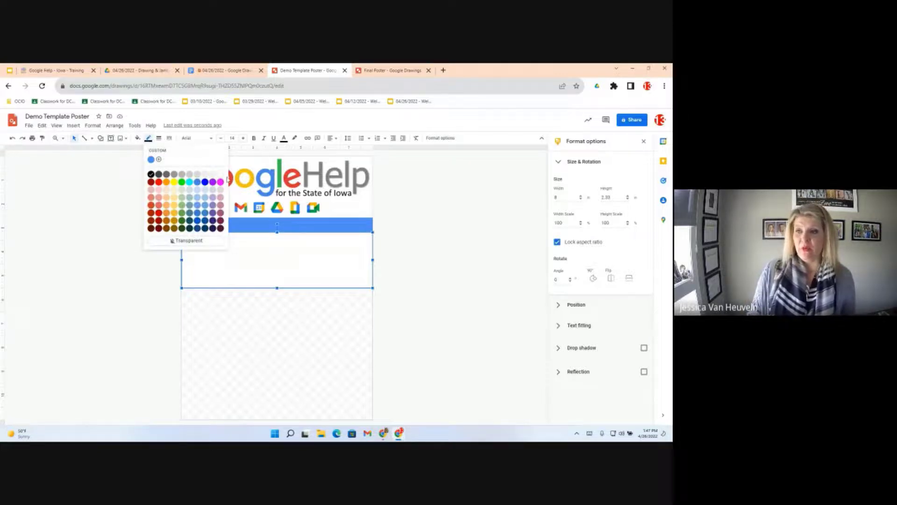
left_click(221, 189)
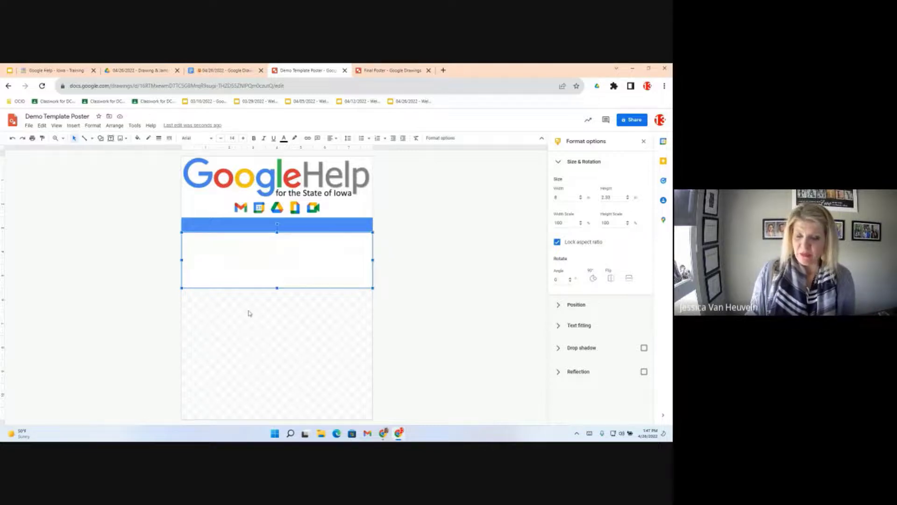
- Send the white rectangle to the back, behind the large logos and their labels
right_click(245, 252)
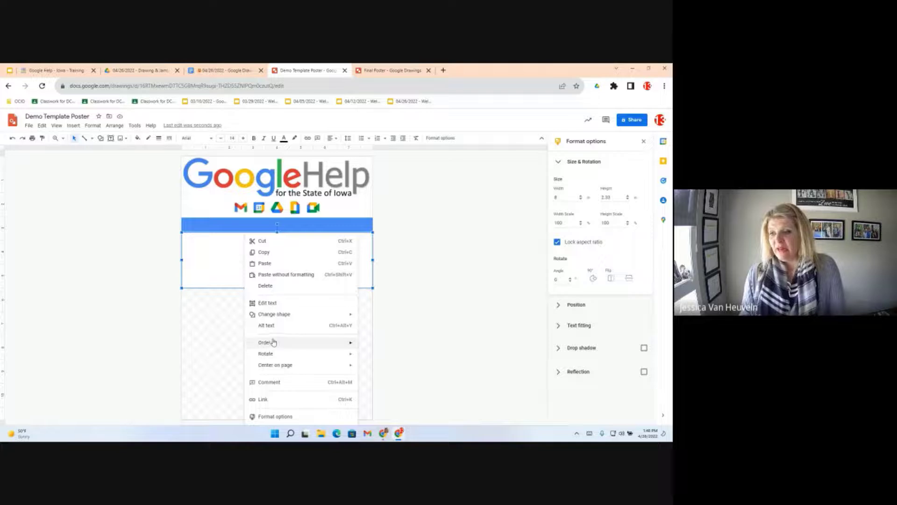
mouse_move(274, 343)
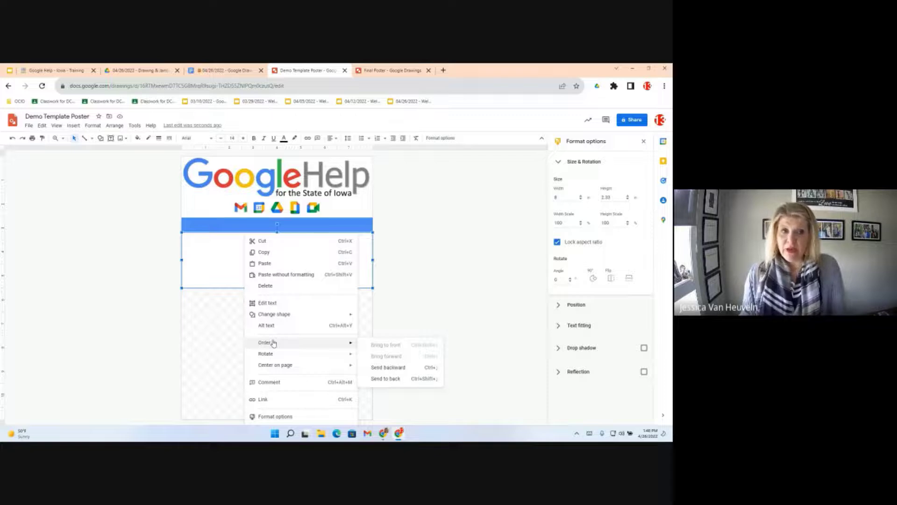
left_click(399, 379)
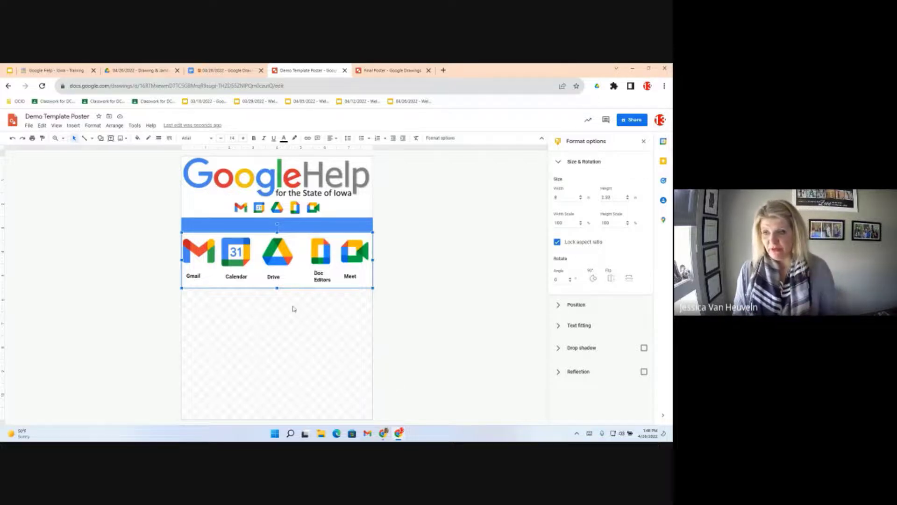
left_click(274, 328)
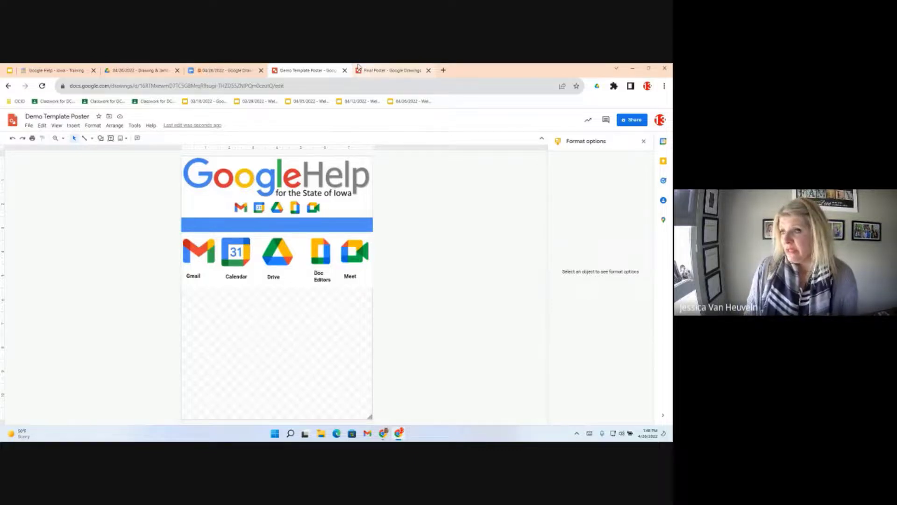
- Check the Final Poster's layout, and duplicate the blue bar in the Demo Template Poster, placing the copy directly below the white logo section
left_click(383, 70)
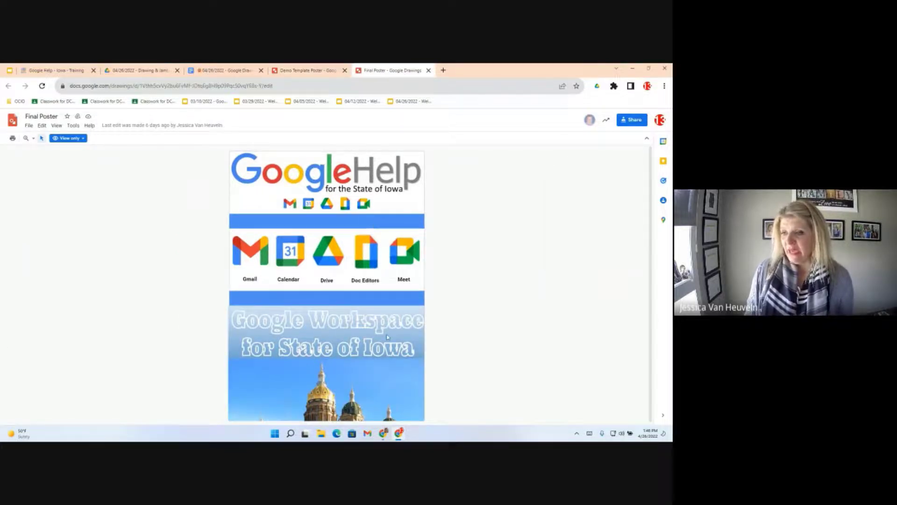
scroll(386, 335, "down", 1)
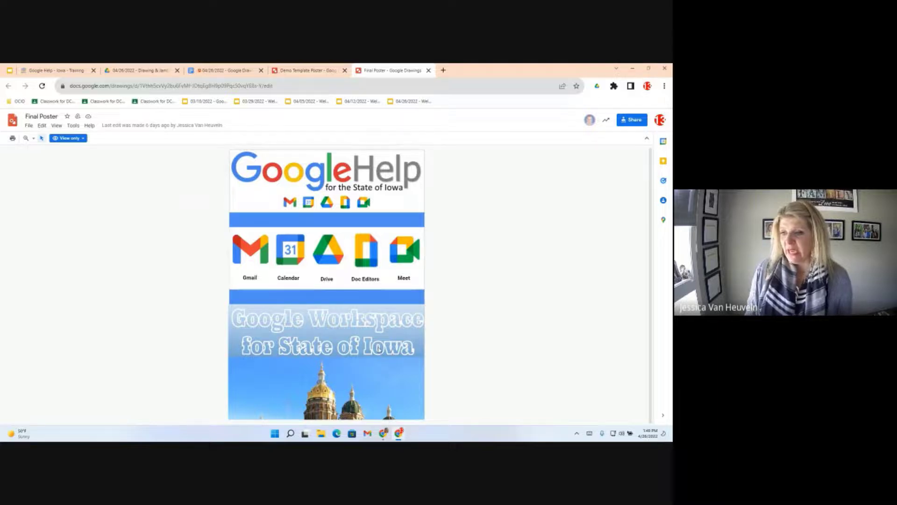
mouse_move(398, 433)
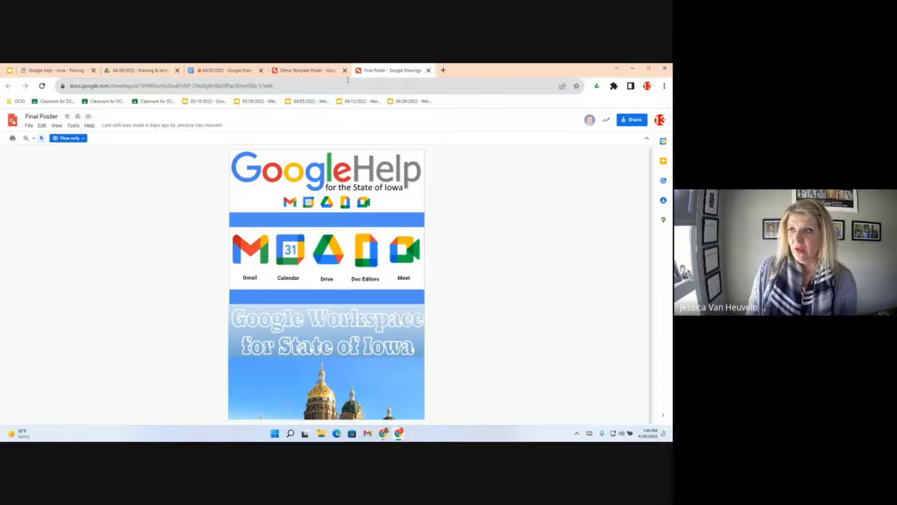
left_click(311, 70)
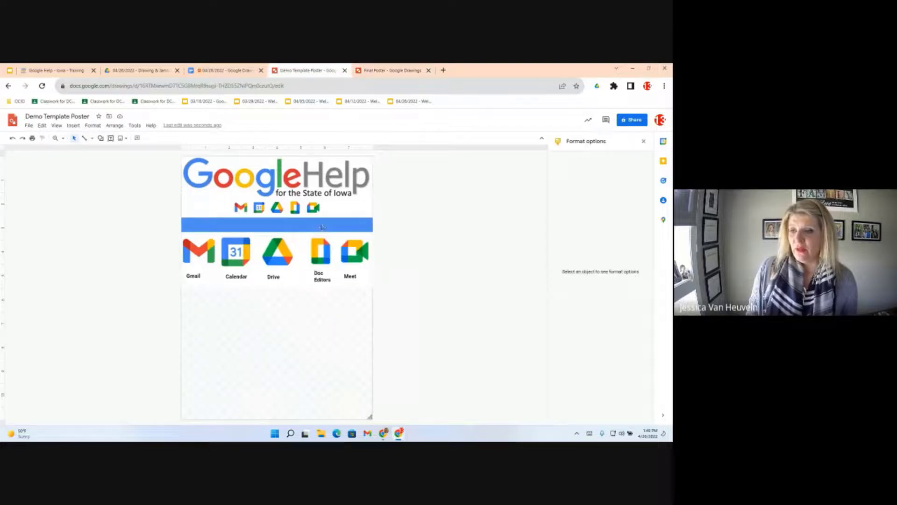
left_click(270, 230)
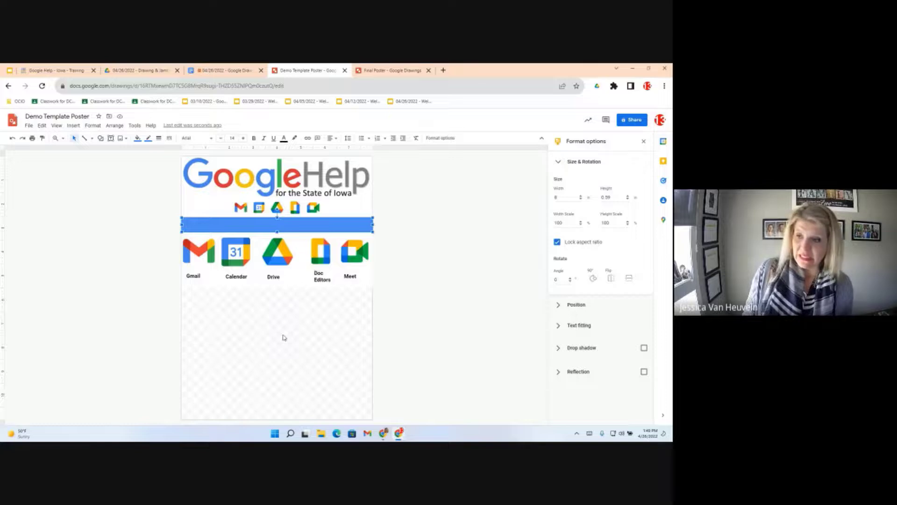
key("ctrl+d")
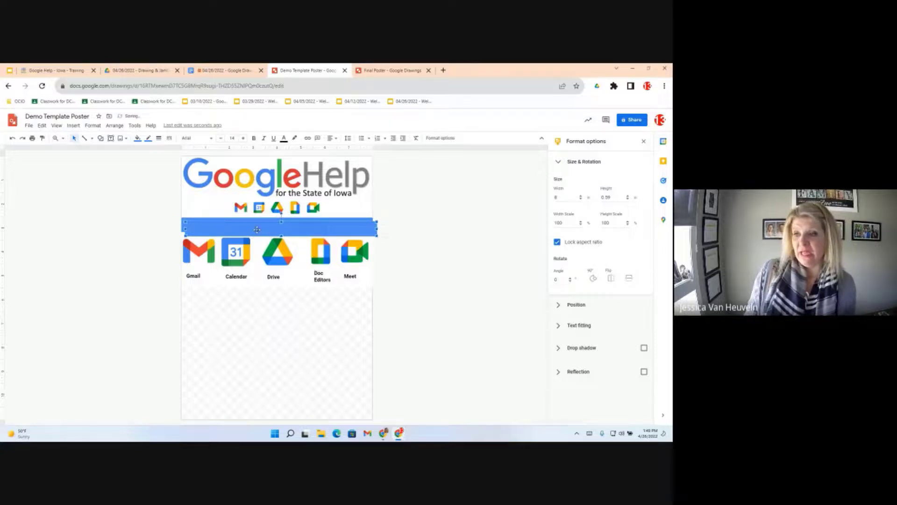
left_click_drag(257, 230, 253, 296)
left_click(295, 359)
- Insert two-line word art reading "Google Workspace" and "for State of Iowa", and place it just below the second blue bar
mouse_move(381, 423)
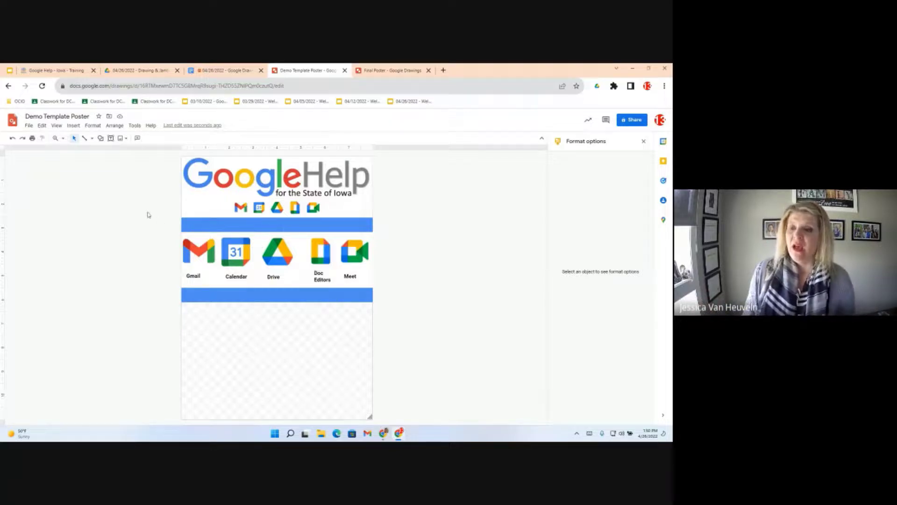
left_click(74, 126)
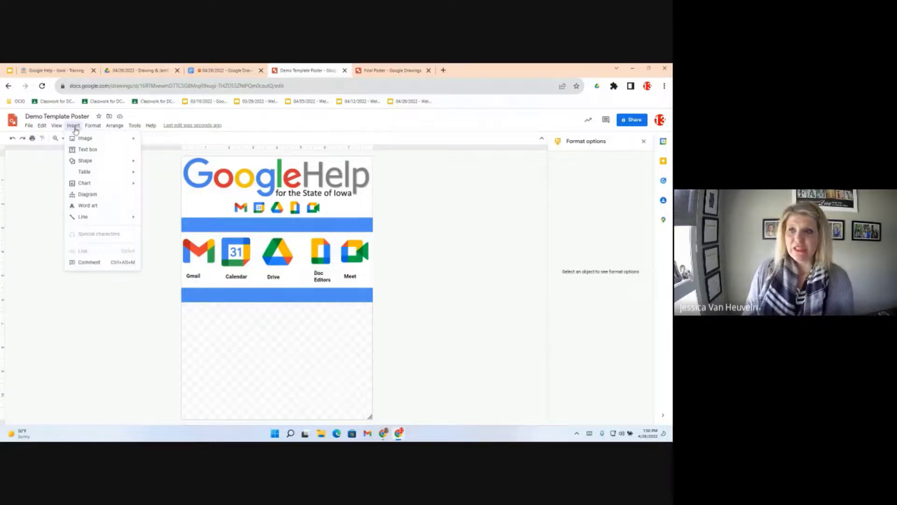
left_click(79, 206)
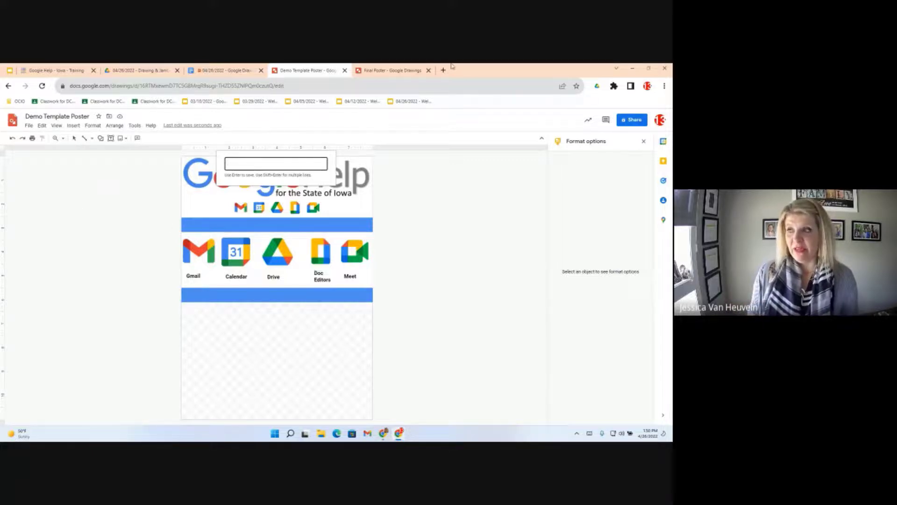
left_click(392, 71)
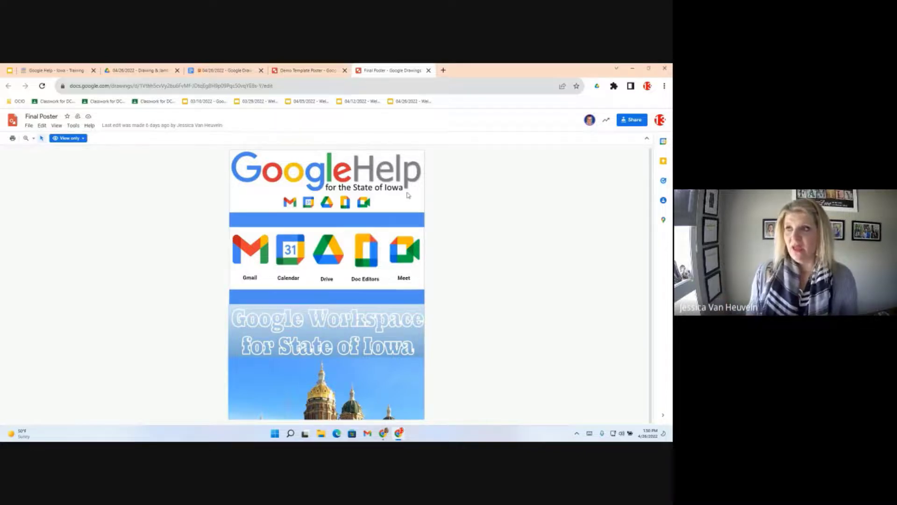
left_click(309, 70)
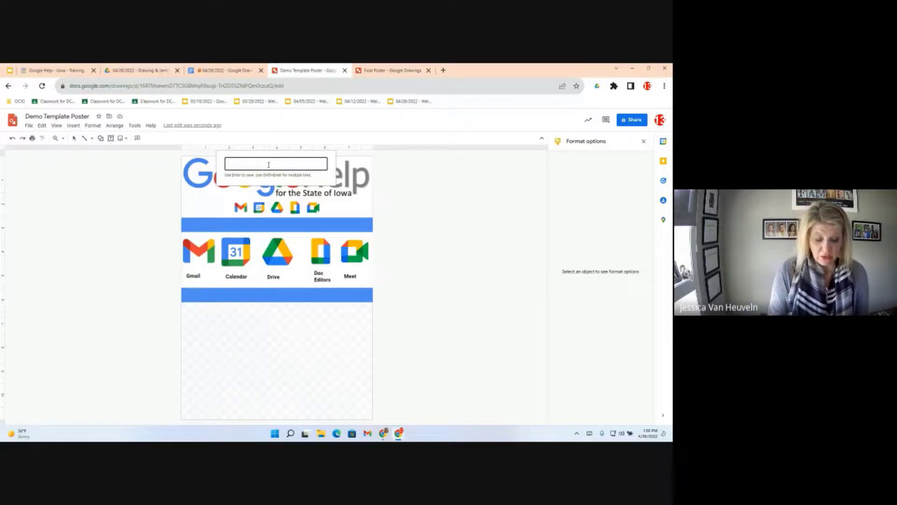
type("Google Workspace")
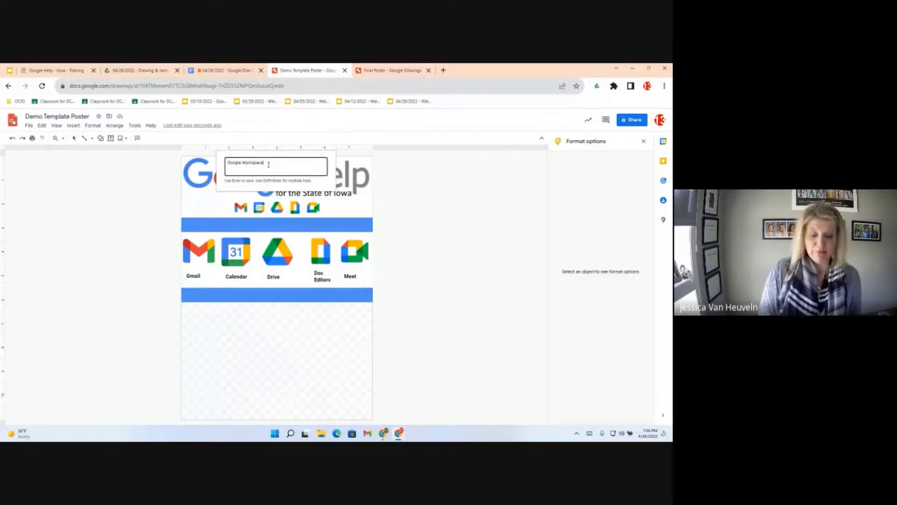
key("shift+Return")
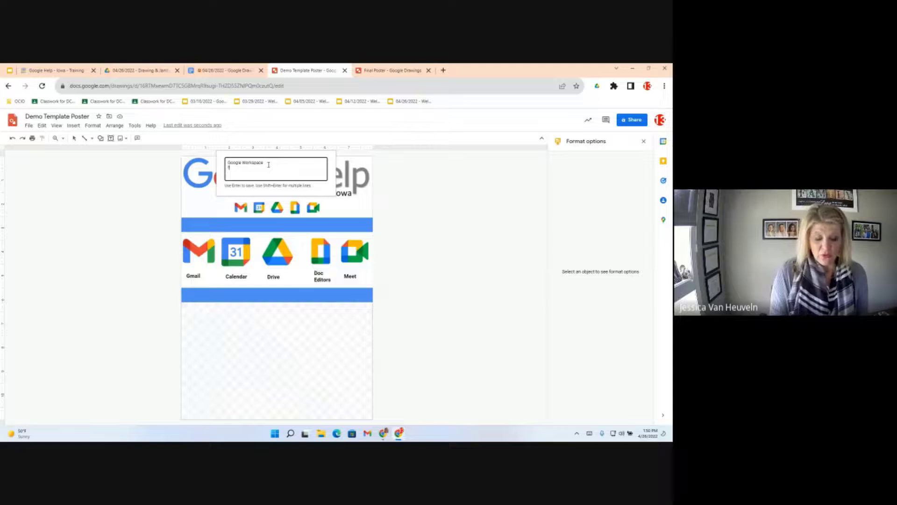
type("for Stu")
type("te of")
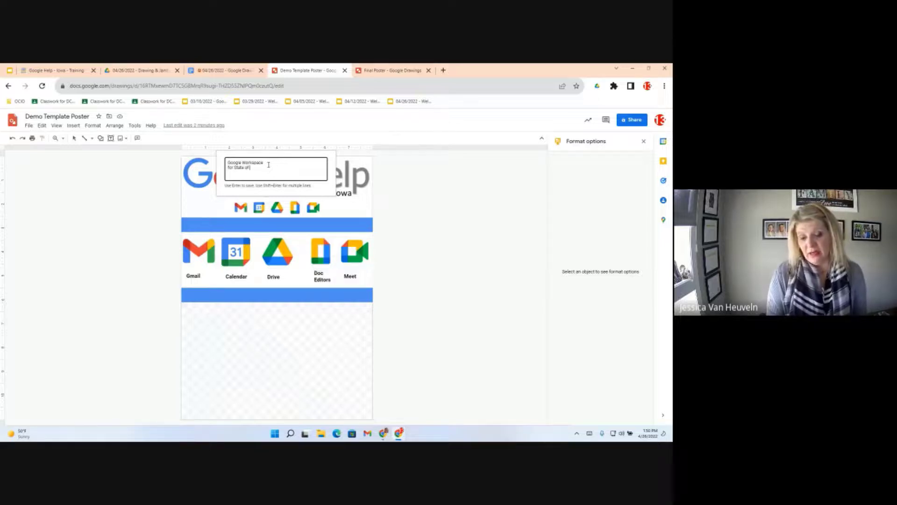
type(" Iowa")
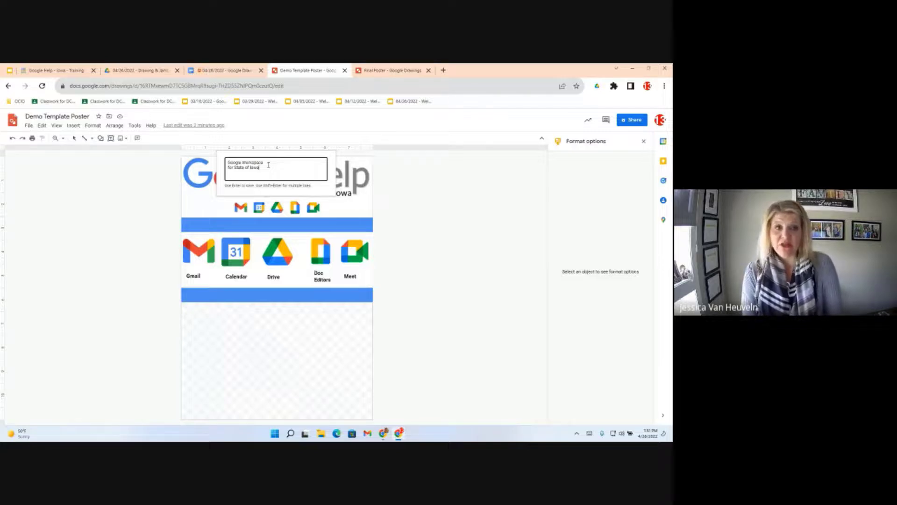
key("Return")
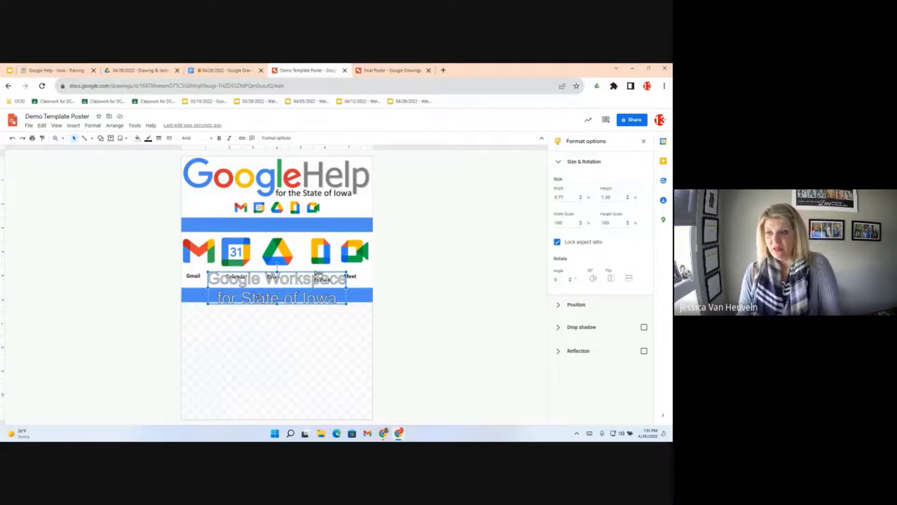
left_click_drag(259, 296, 257, 330)
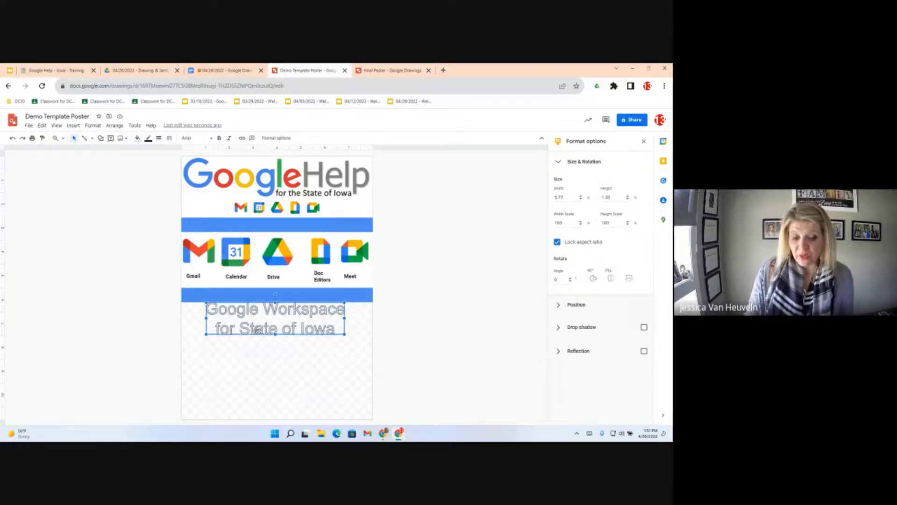
- Add the Ultra font from the full font collection, apply it to the word art, and realign the word art within the page width
left_click(202, 139)
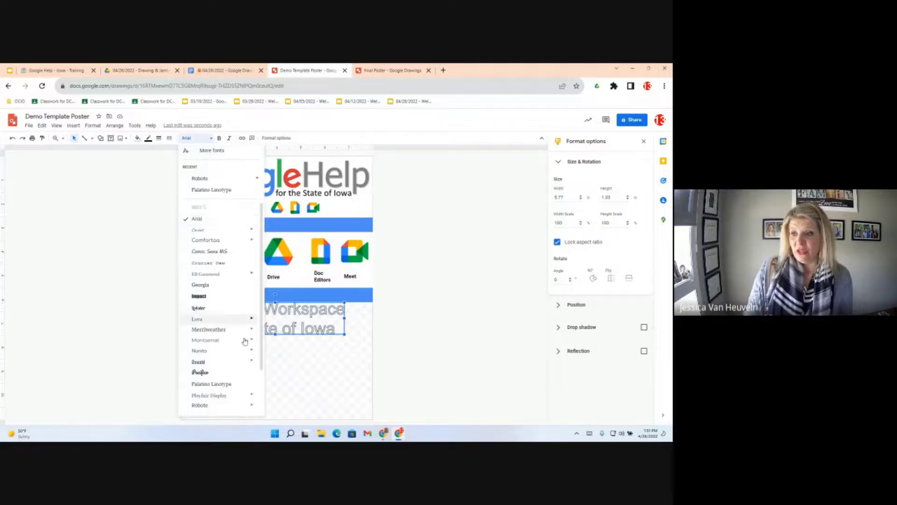
scroll(228, 367, "down", 1)
scroll(213, 372, "down", 1)
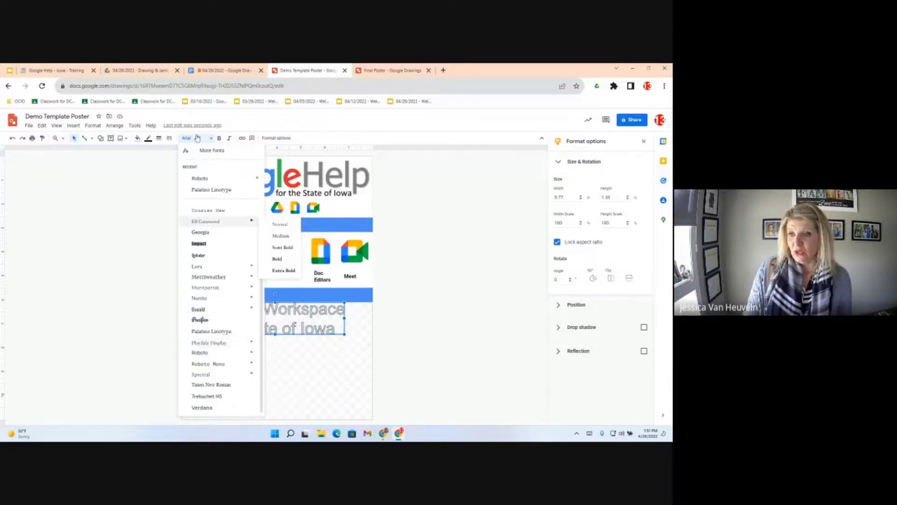
left_click(207, 152)
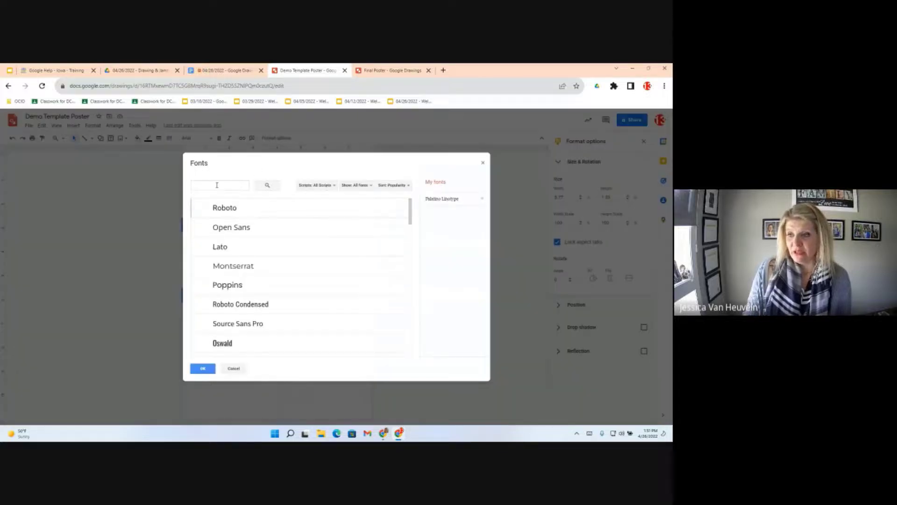
left_click(217, 185)
type("Ultra")
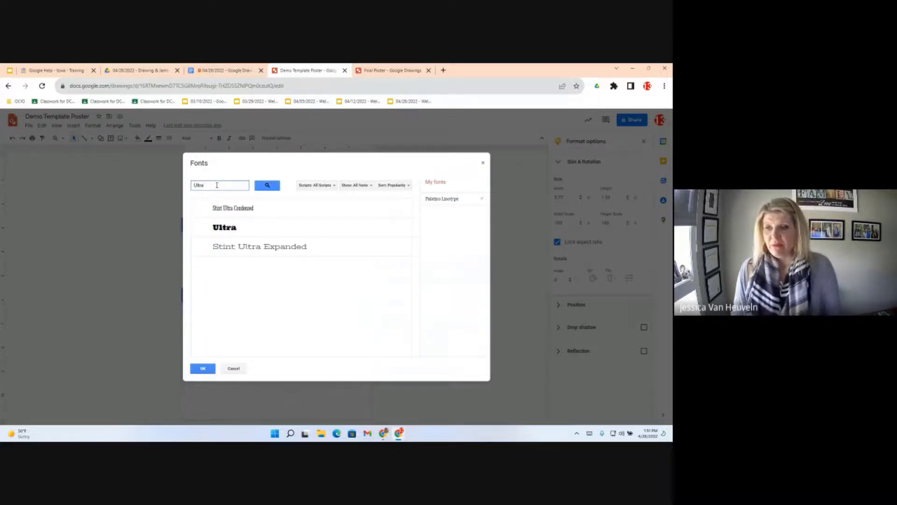
left_click(220, 229)
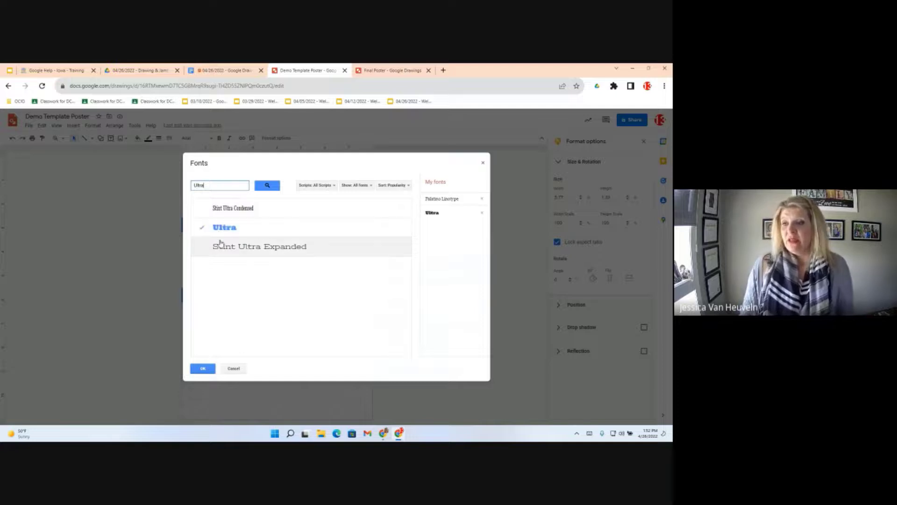
left_click(203, 369)
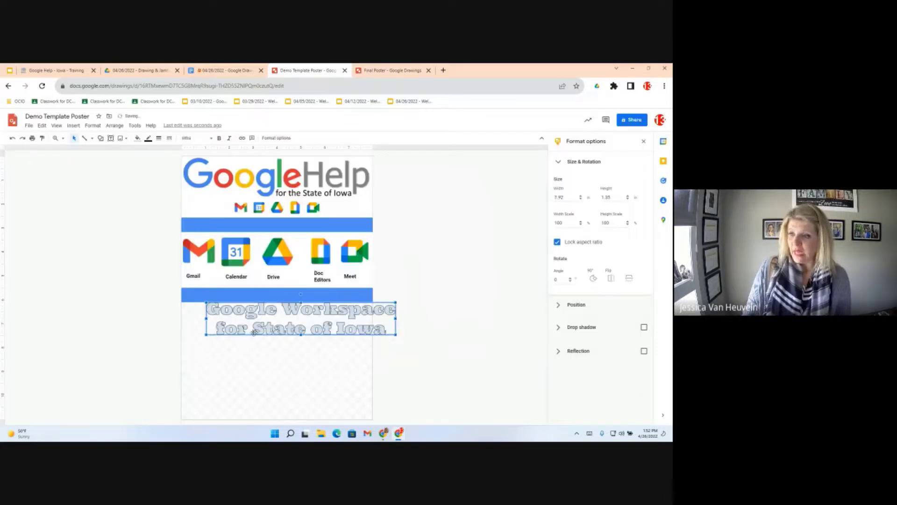
left_click_drag(265, 330, 242, 332)
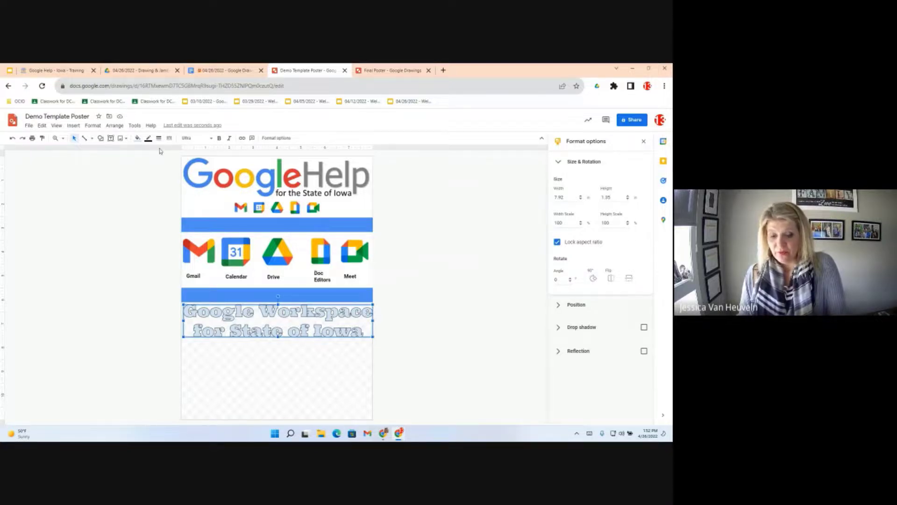
- Make the word art's fill transparent and its outline white
left_click(138, 139)
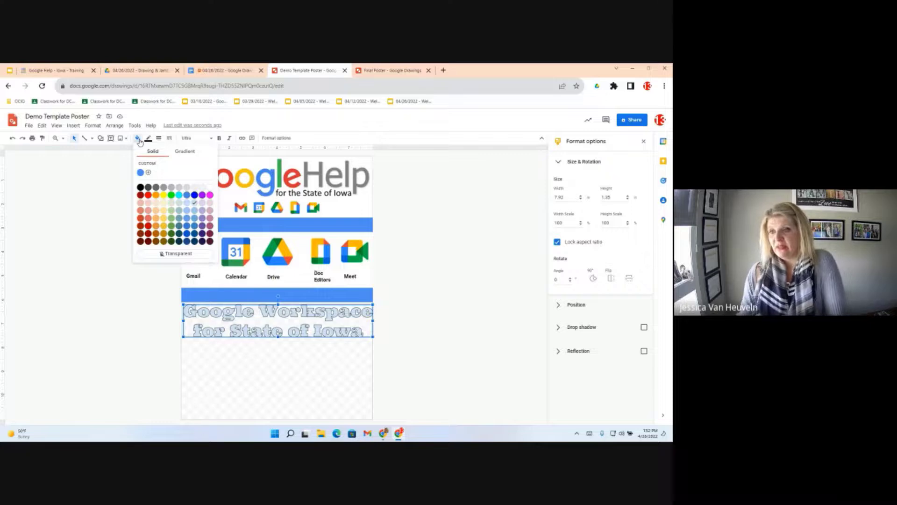
left_click(149, 259)
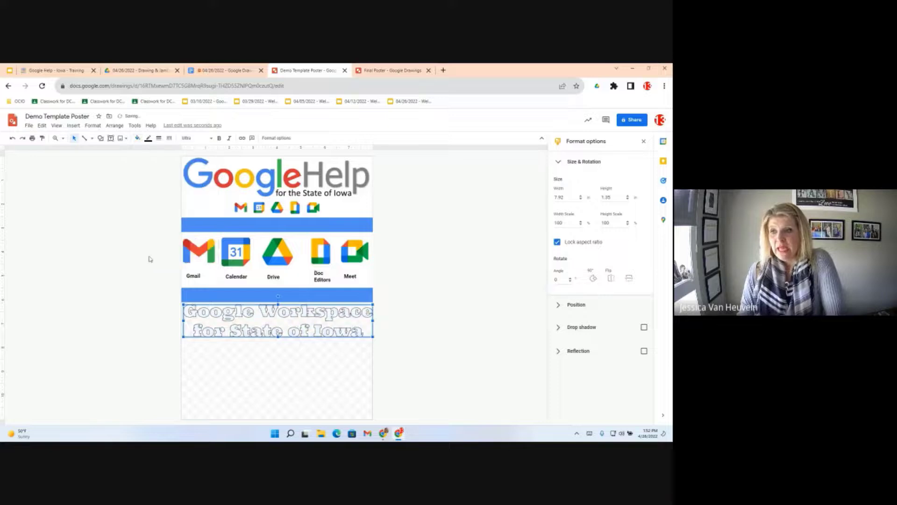
left_click(148, 139)
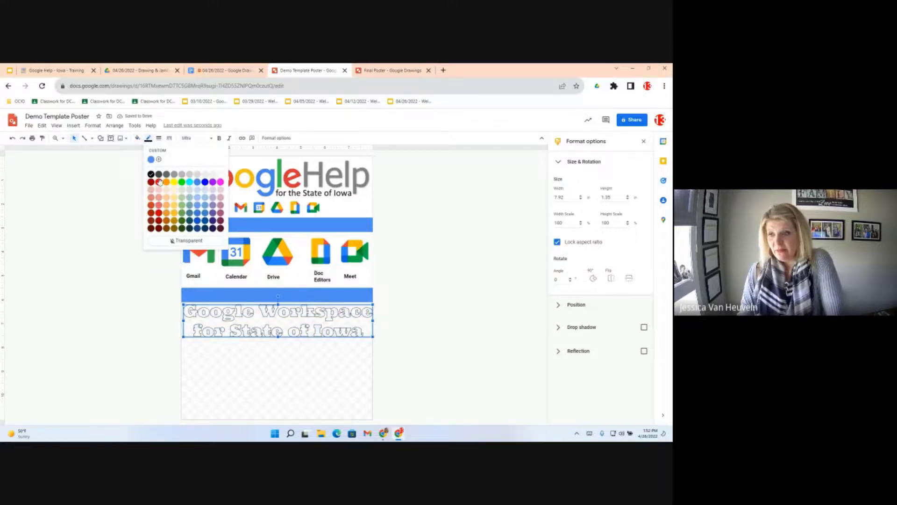
left_click(222, 174)
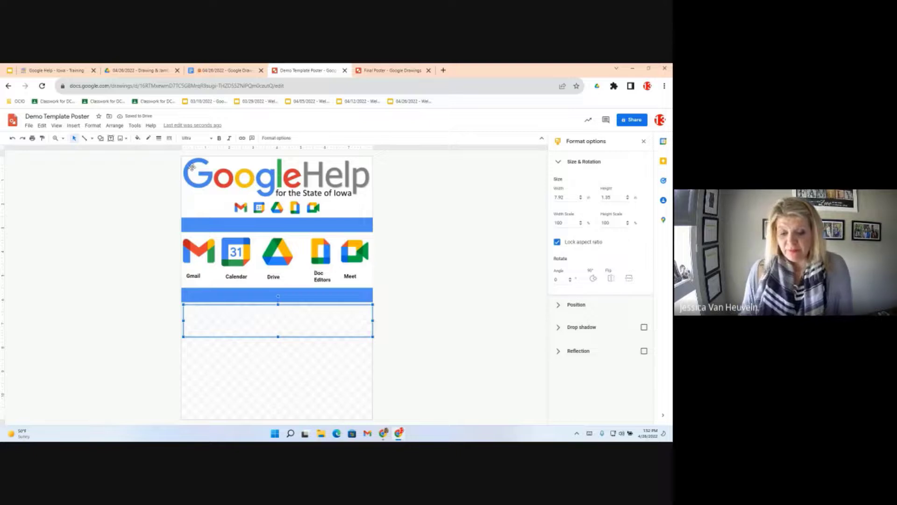
- Check the Final Poster, and draw a rectangle about 8 in wide and 2.13 in high below the second blue bar of the Demo Template Poster
left_click(391, 70)
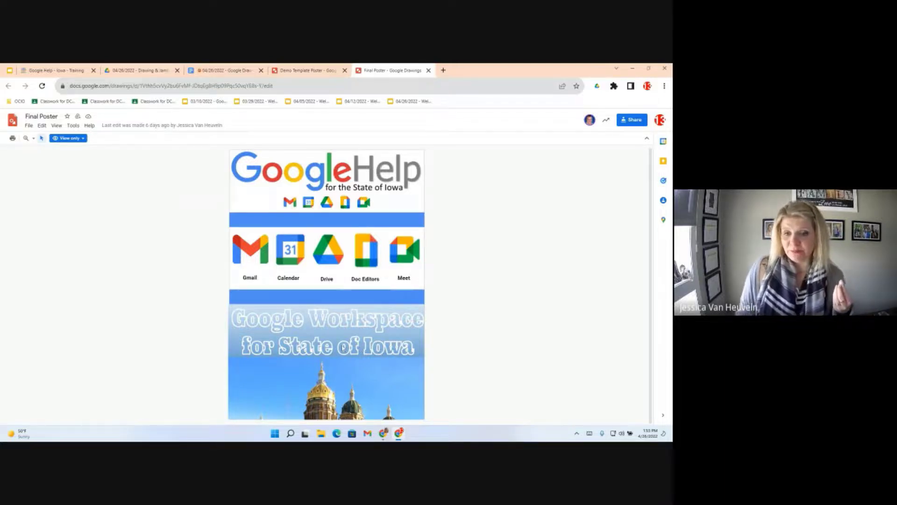
left_click(309, 70)
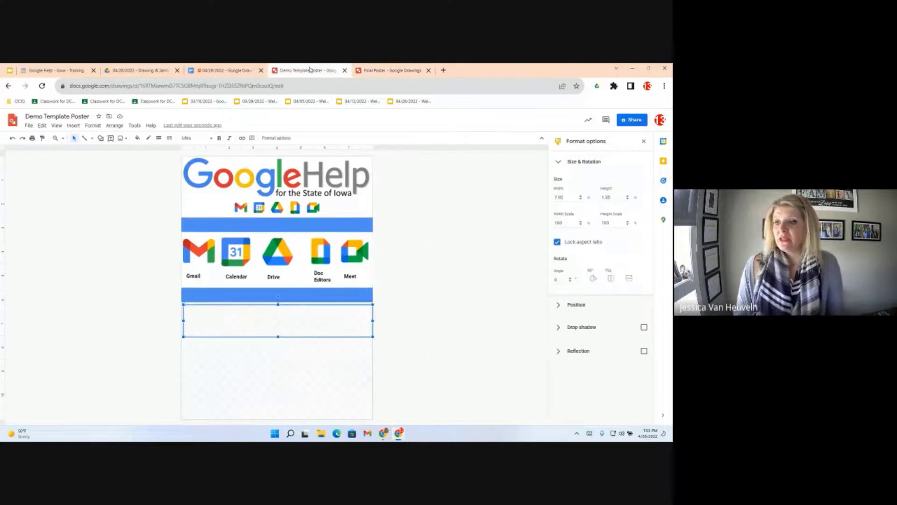
left_click(133, 275)
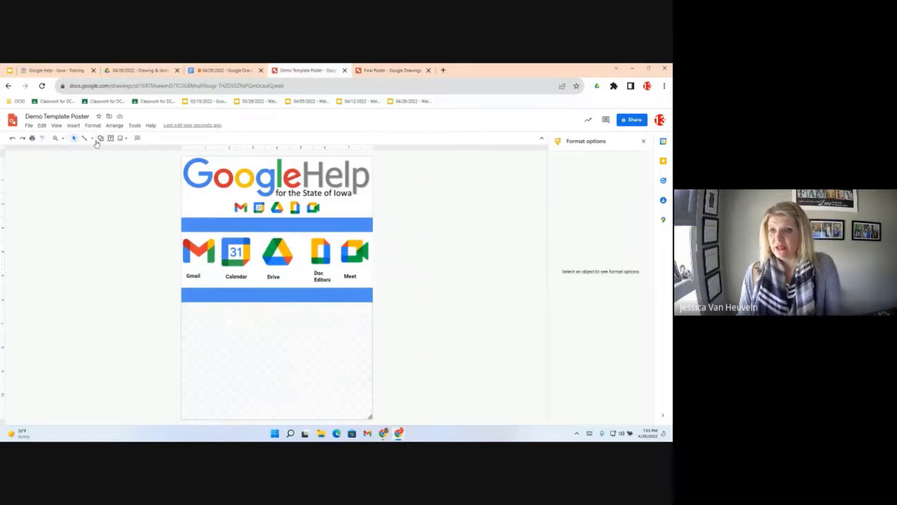
left_click(100, 138)
mouse_move(117, 150)
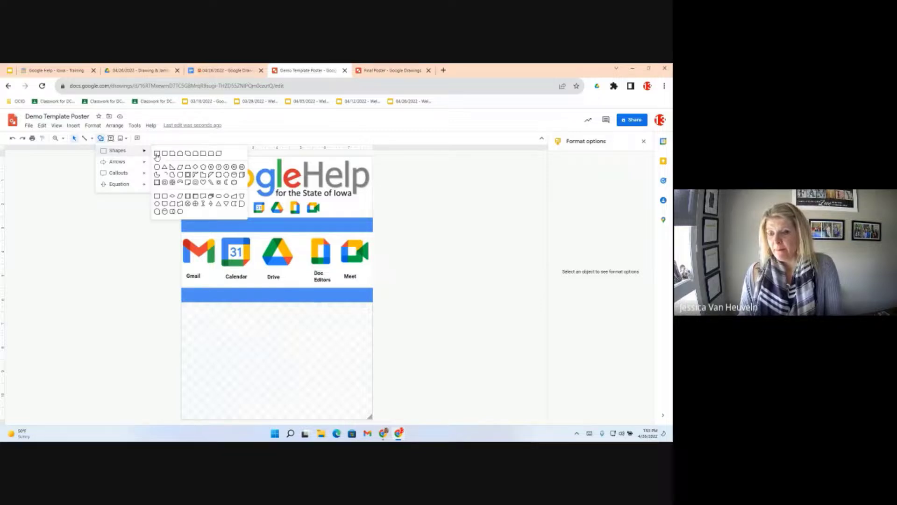
left_click(157, 155)
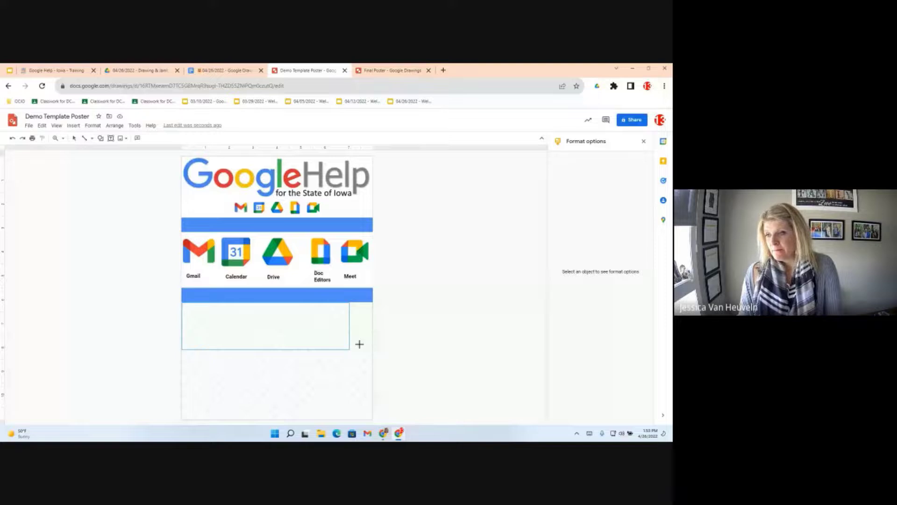
left_click_drag(360, 344, 372, 354)
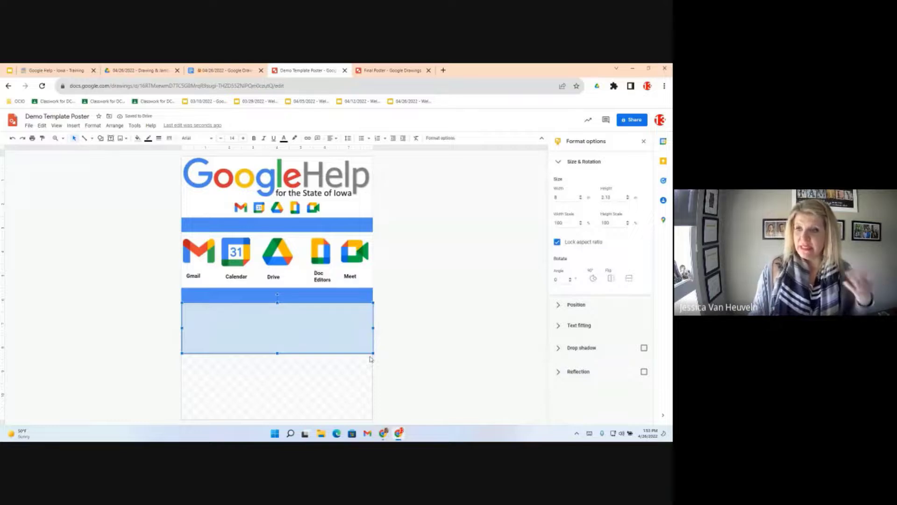
- Fill the new rectangle with the dark blue 2 linear gradient
left_click(137, 139)
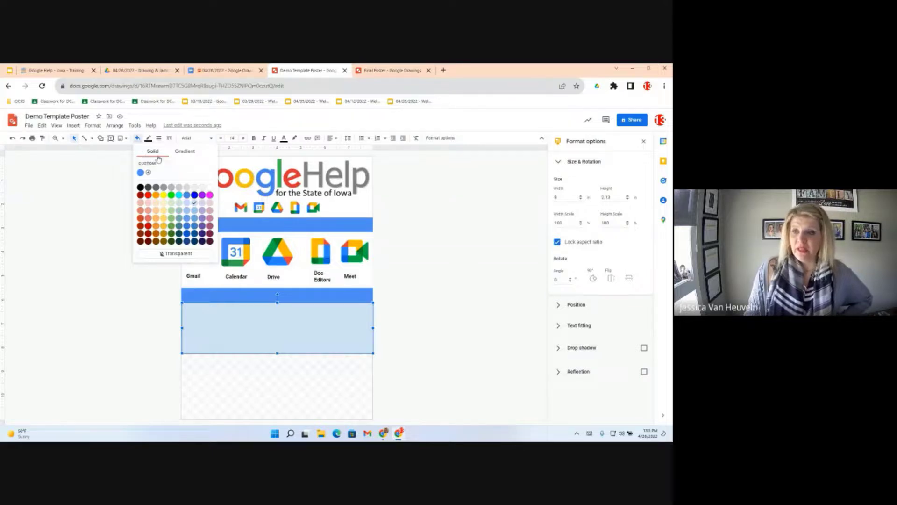
left_click(190, 152)
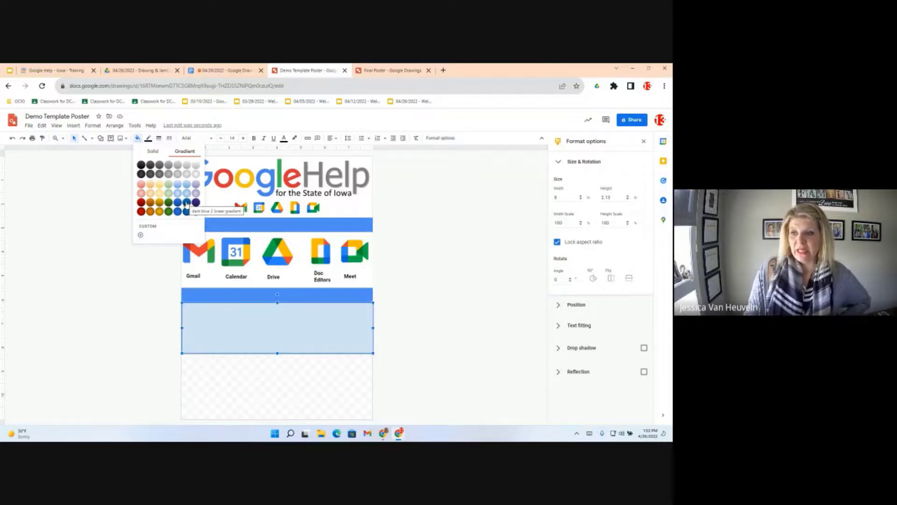
left_click(186, 203)
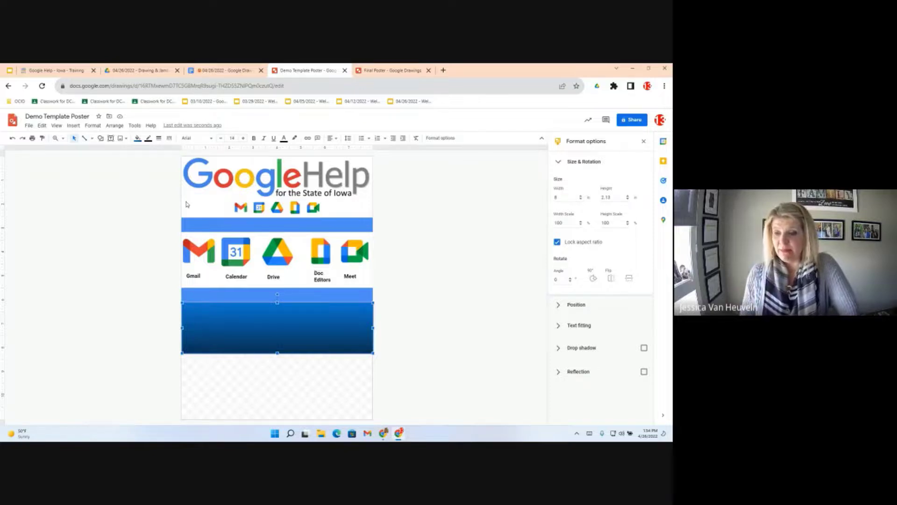
- Send the gradient rectangle to the back and move the word art slightly down to center it vertically on the rectangle
right_click(269, 321)
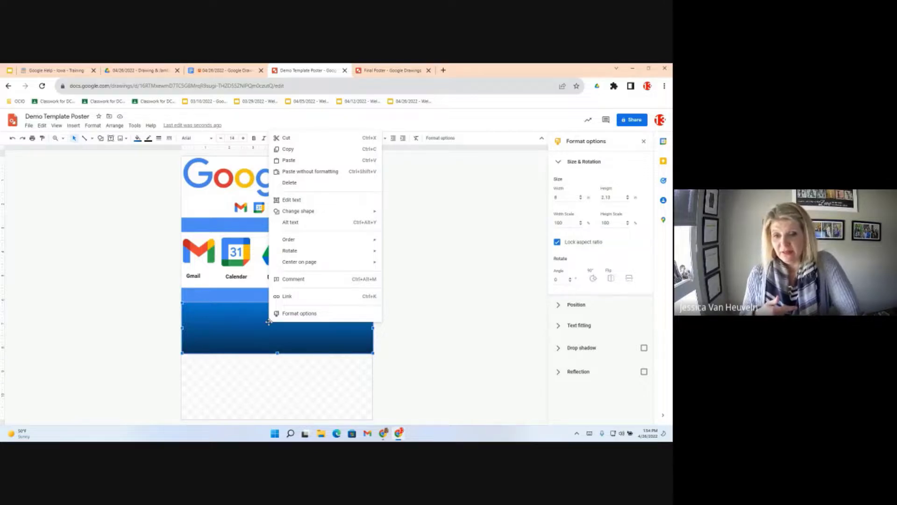
mouse_move(301, 241)
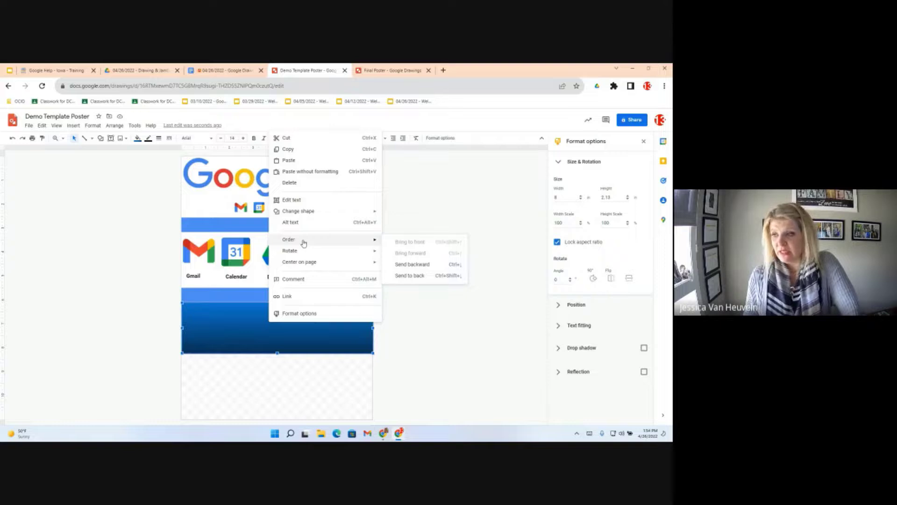
left_click(405, 277)
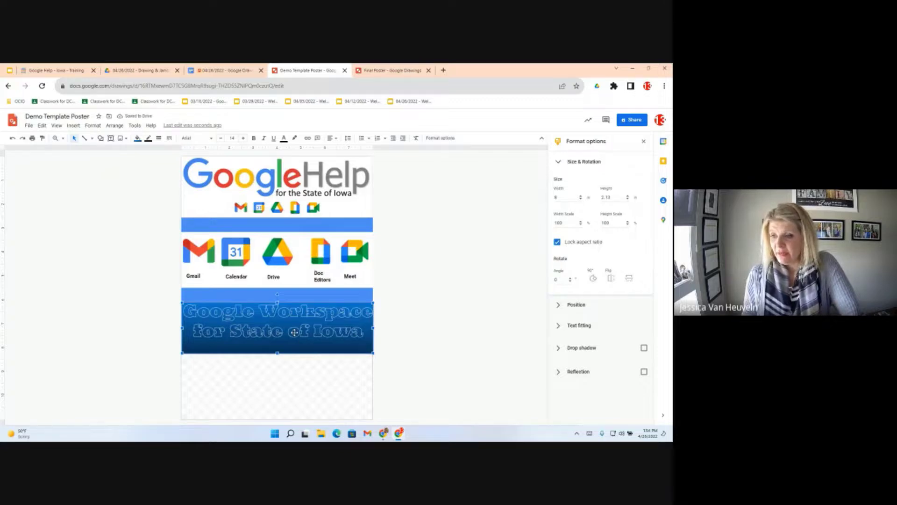
left_click_drag(295, 332, 293, 340)
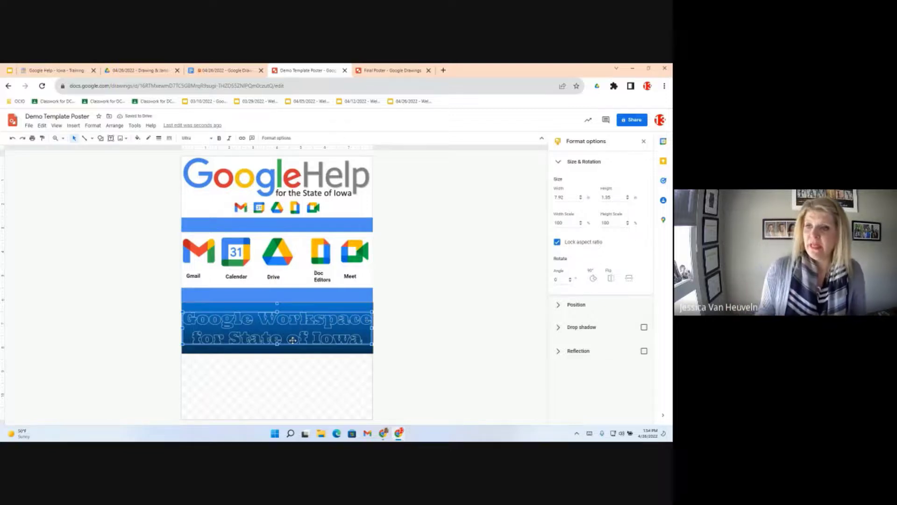
- Set the word art's outline weight to 3px and close the formatting options
left_click(159, 138)
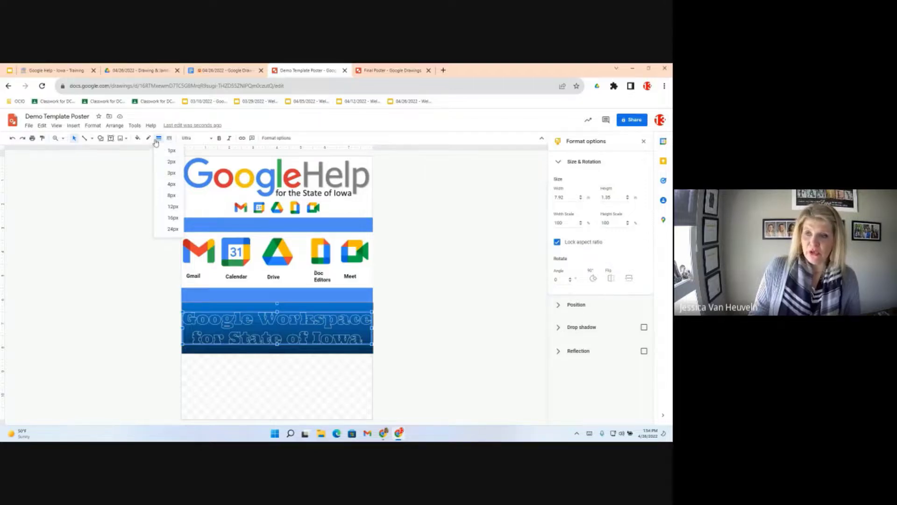
left_click(164, 174)
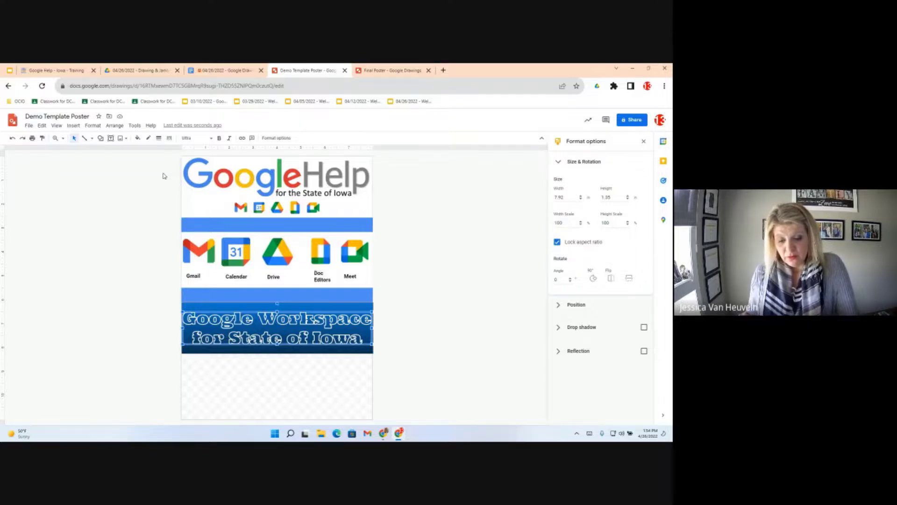
left_click(527, 181)
left_click(642, 142)
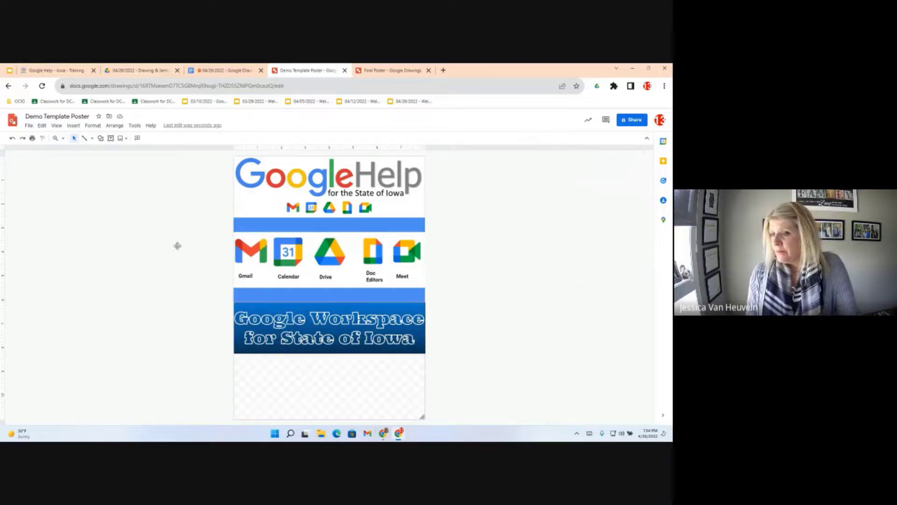
- Search the web for images of "State of Iowa Capital" and insert the first capitol photo into the drawing
left_click(73, 126)
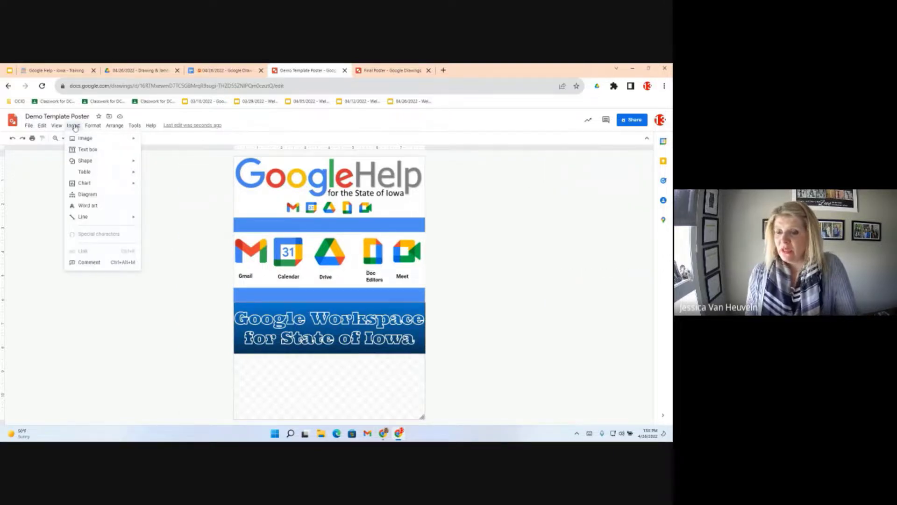
mouse_move(76, 139)
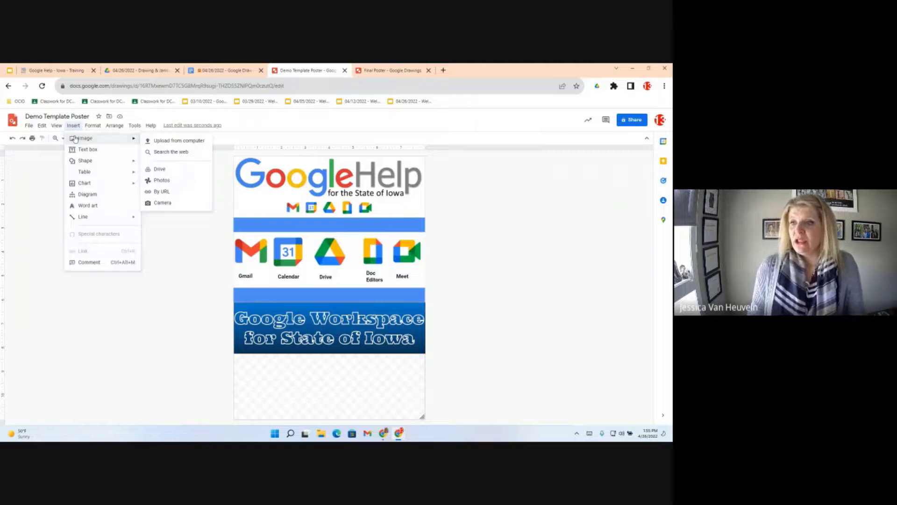
left_click(166, 153)
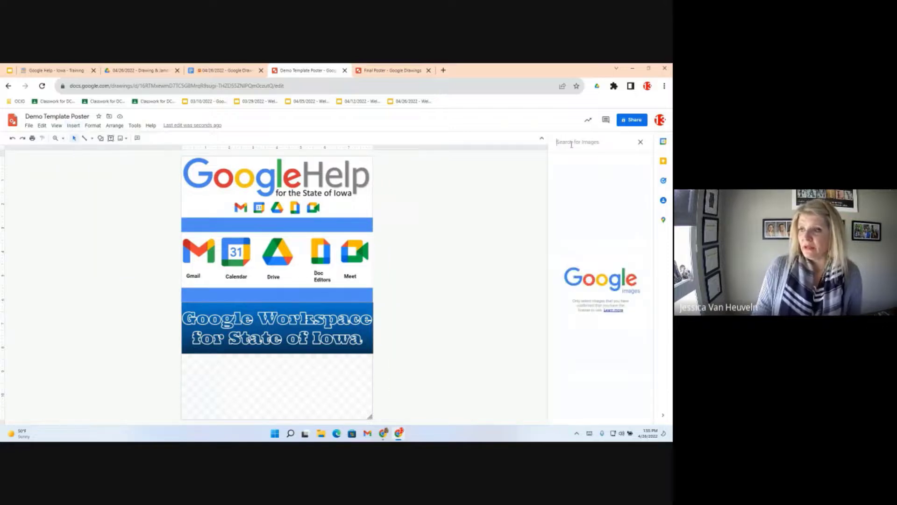
type("State of")
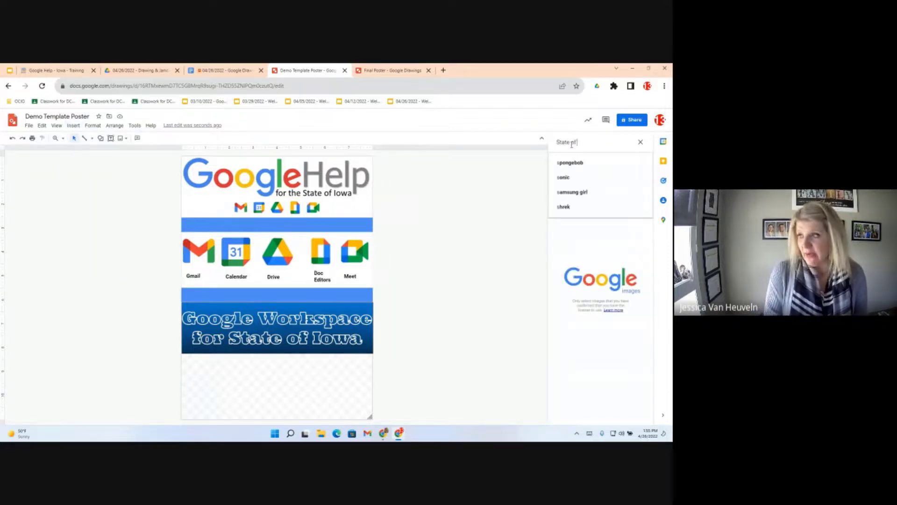
type(" Iowa Capital")
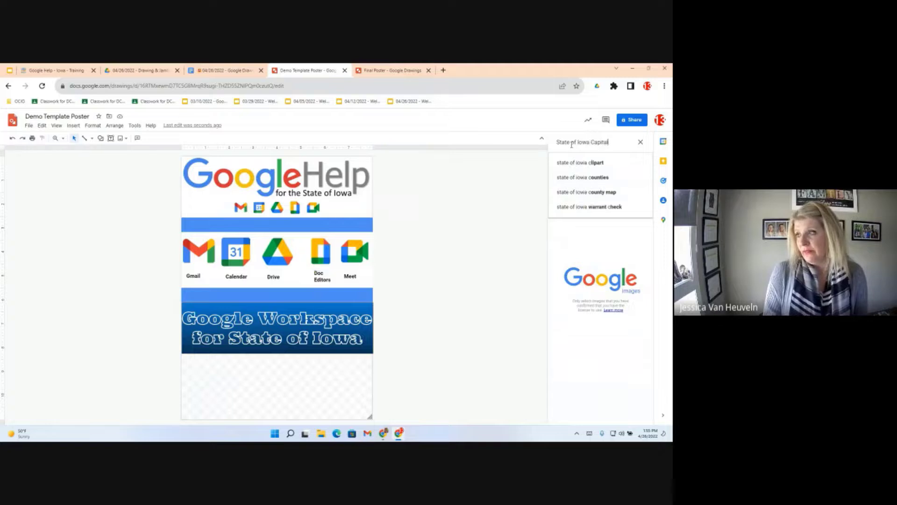
key("Return")
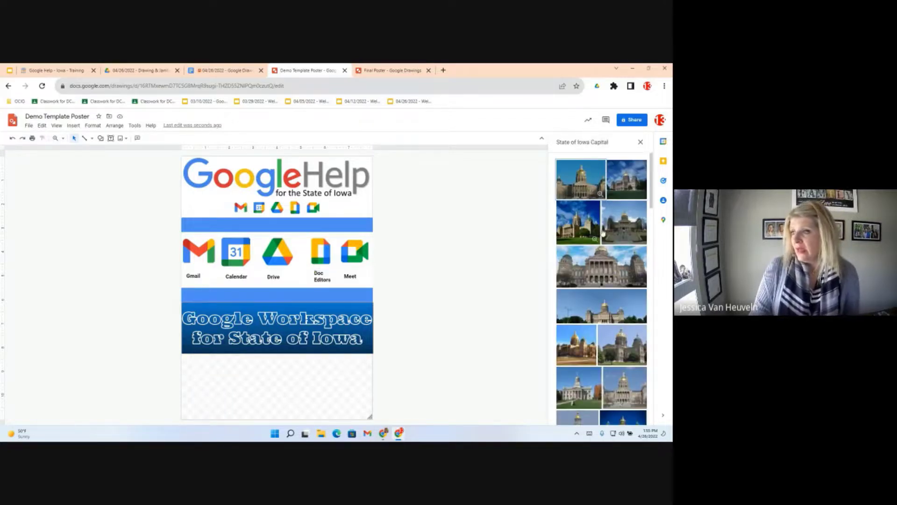
left_click(588, 181)
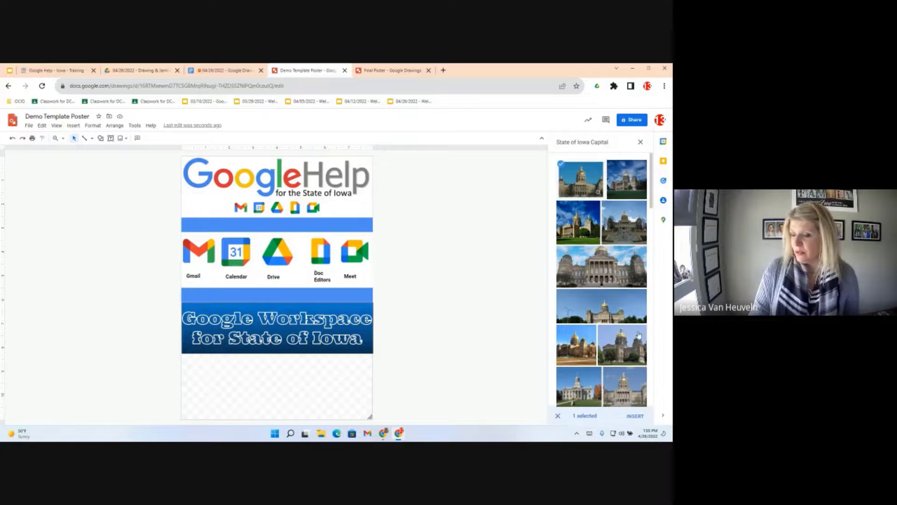
left_click(635, 416)
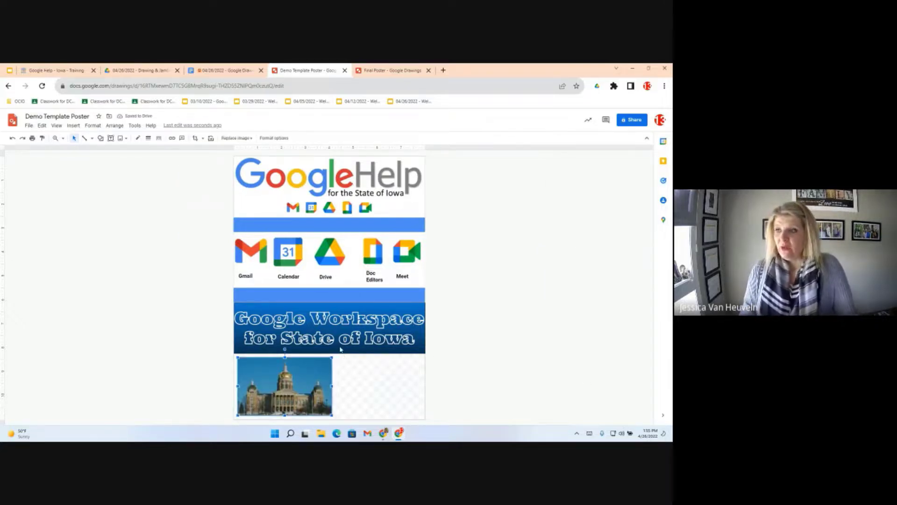
- Check the Final Poster, and scale and position the capitol photo to span the Demo Template Poster's width directly below the gradient rectangle
left_click(392, 70)
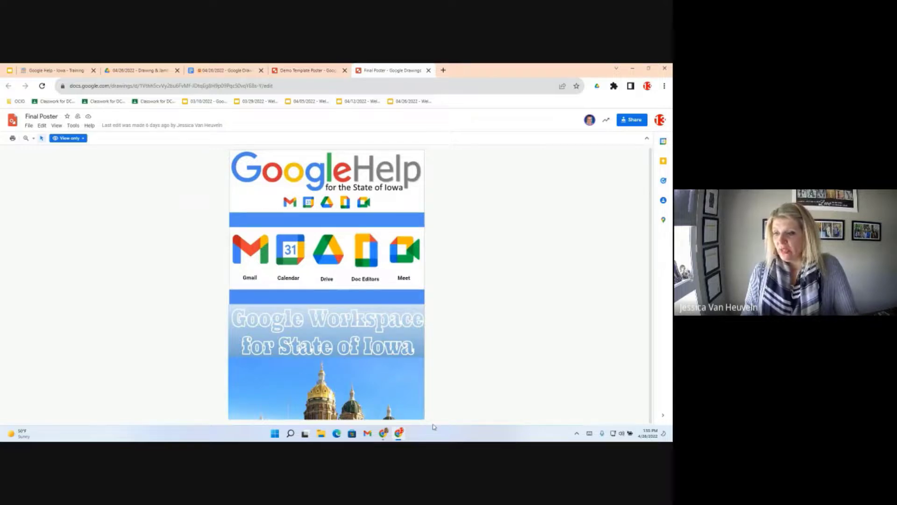
left_click(309, 71)
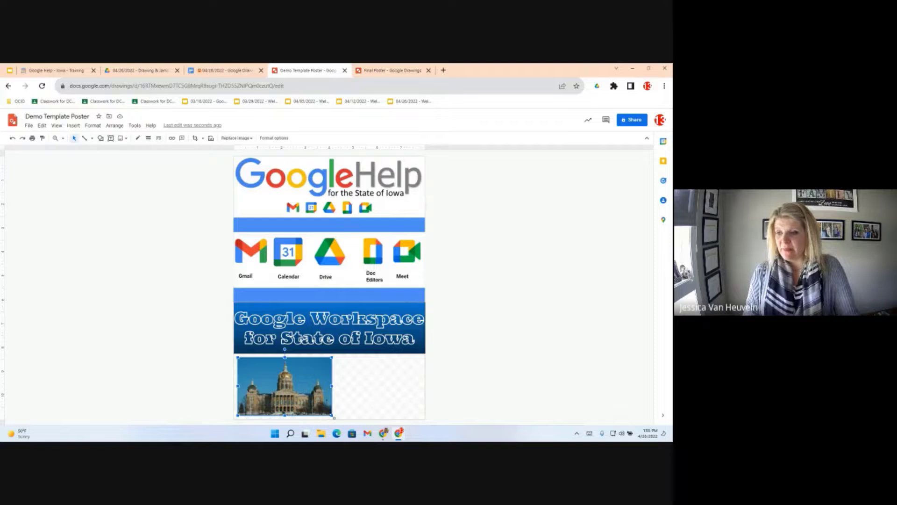
left_click_drag(334, 416, 413, 395)
left_click_drag(317, 391, 181, 236)
left_click_drag(277, 312, 372, 370)
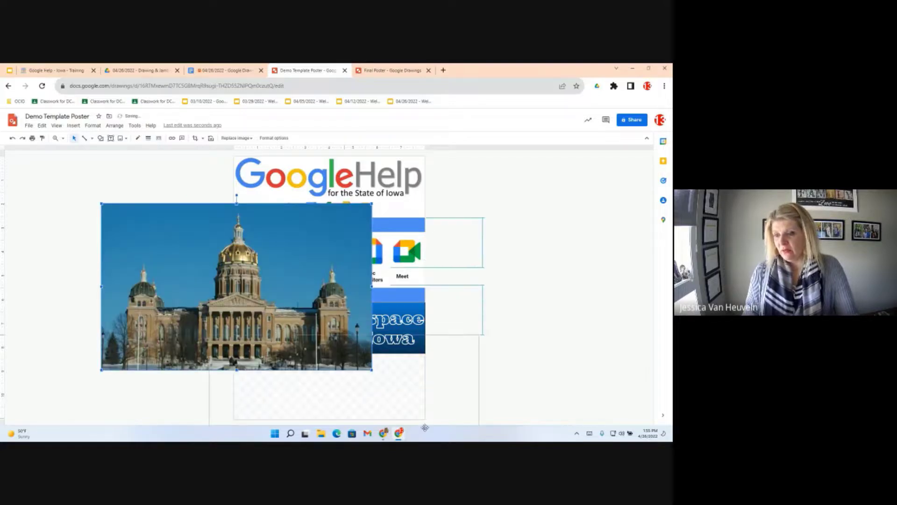
left_click_drag(419, 409, 385, 408)
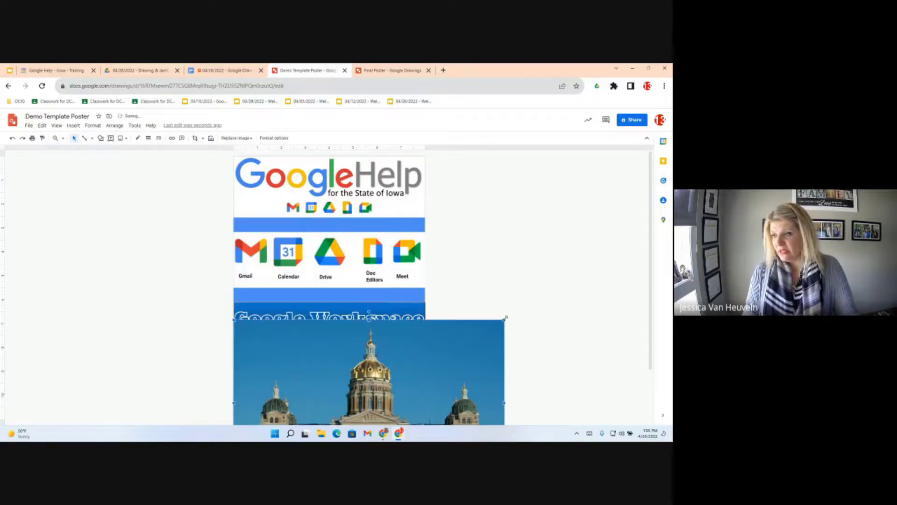
left_click_drag(504, 320, 426, 352)
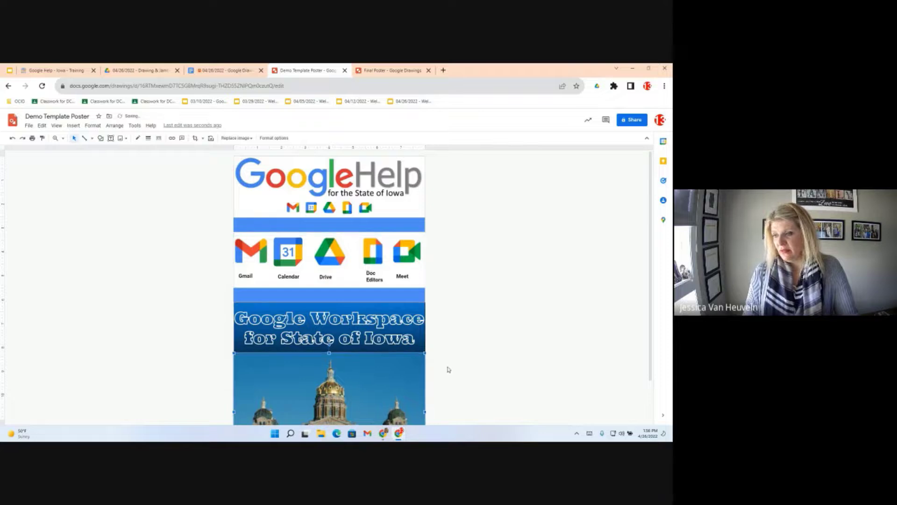
left_click(474, 379)
scroll(505, 360, "down", 2)
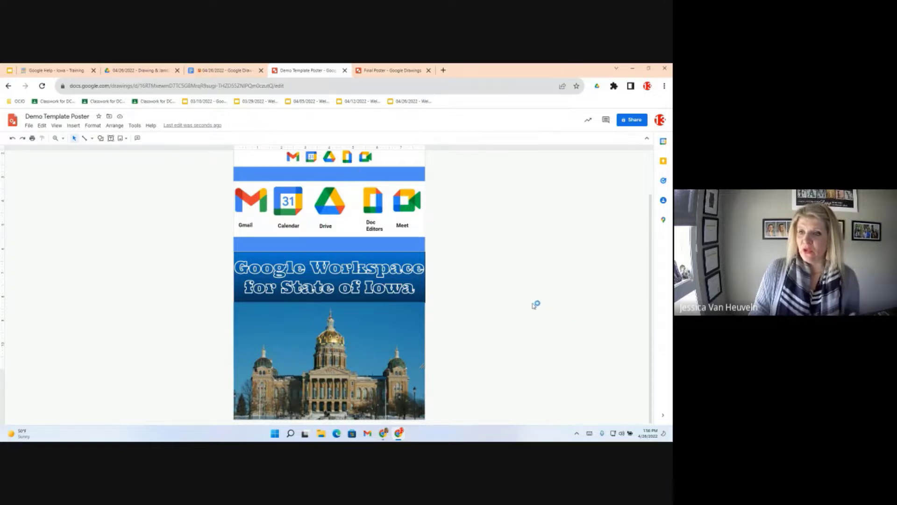
- View the drawing at 50% and crop off the capitol photo's lower half, keeping the sky and domes within the page
left_click(63, 140)
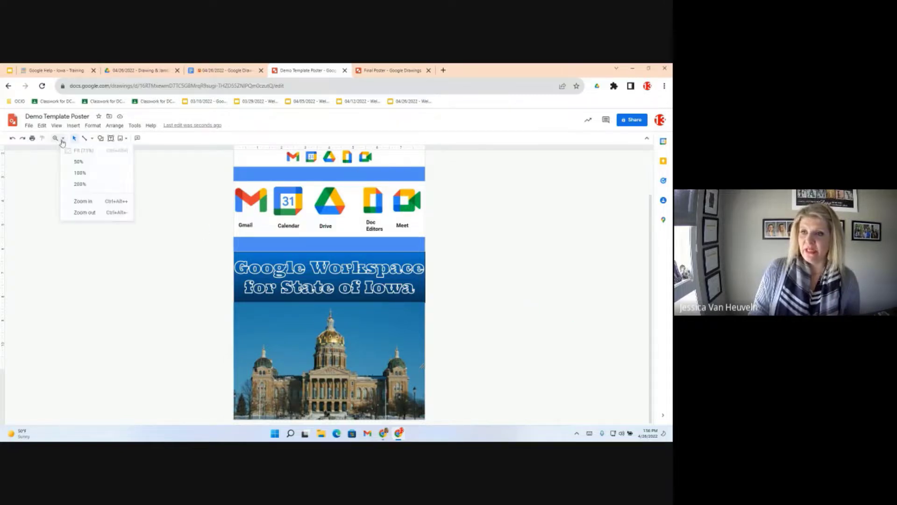
left_click(71, 162)
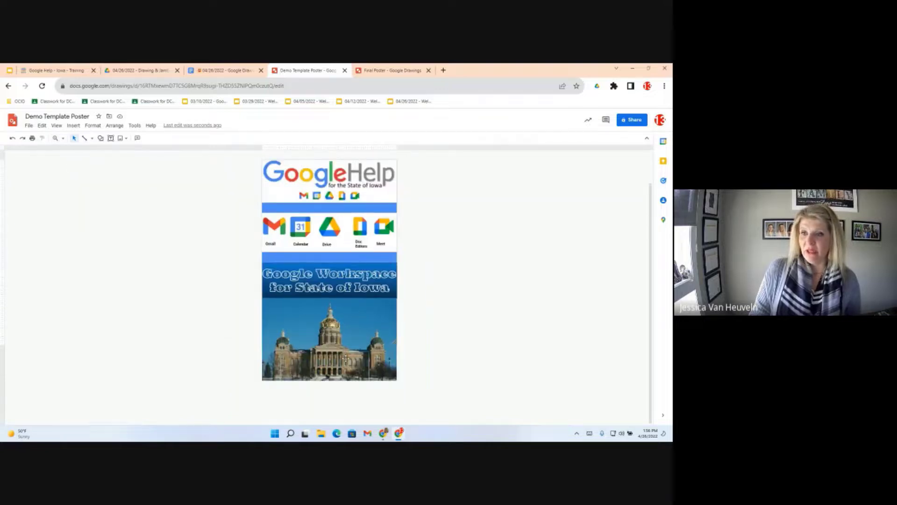
left_click(63, 139)
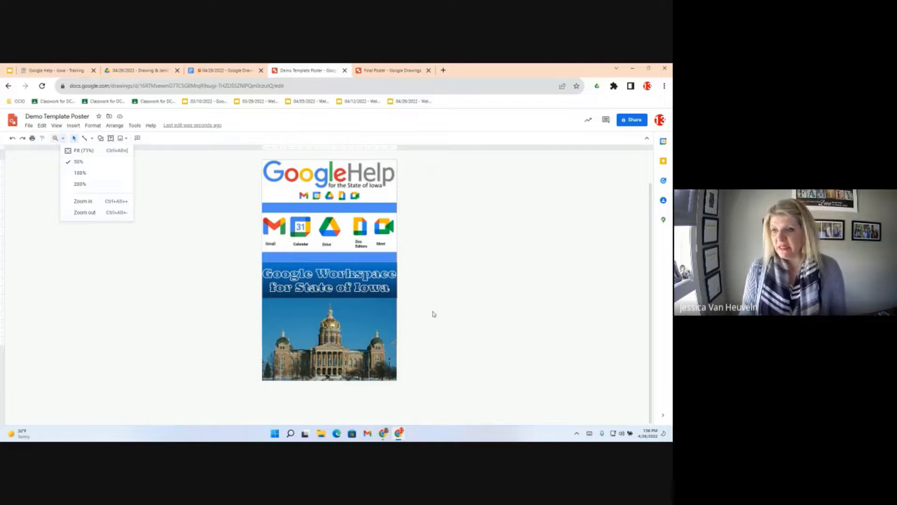
left_click(210, 296)
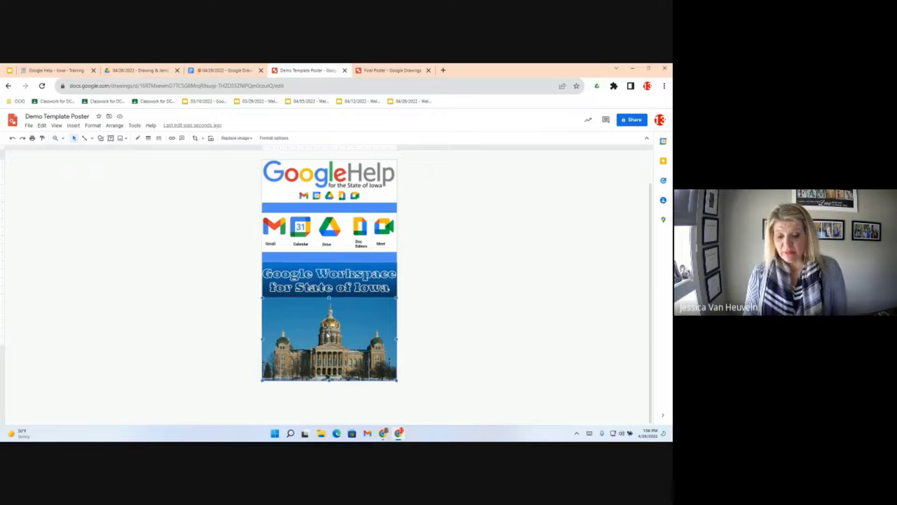
left_click(328, 333)
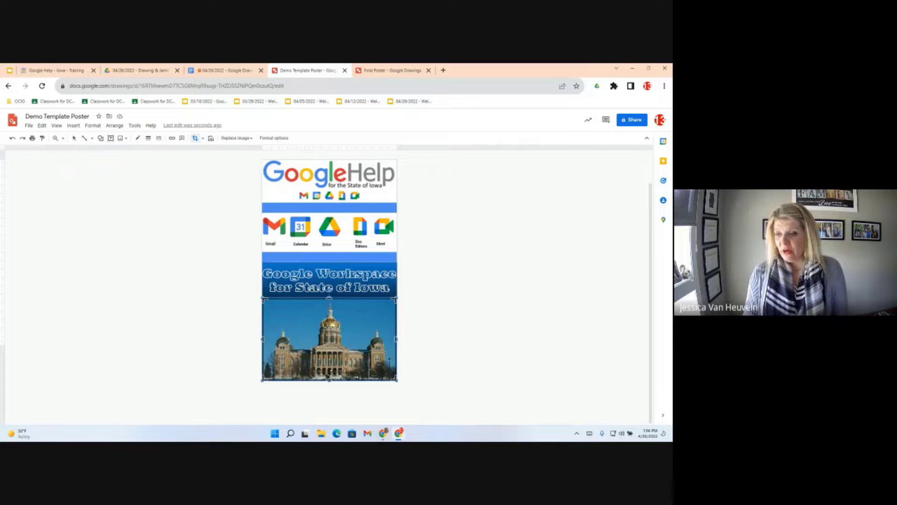
left_click_drag(330, 379, 330, 340)
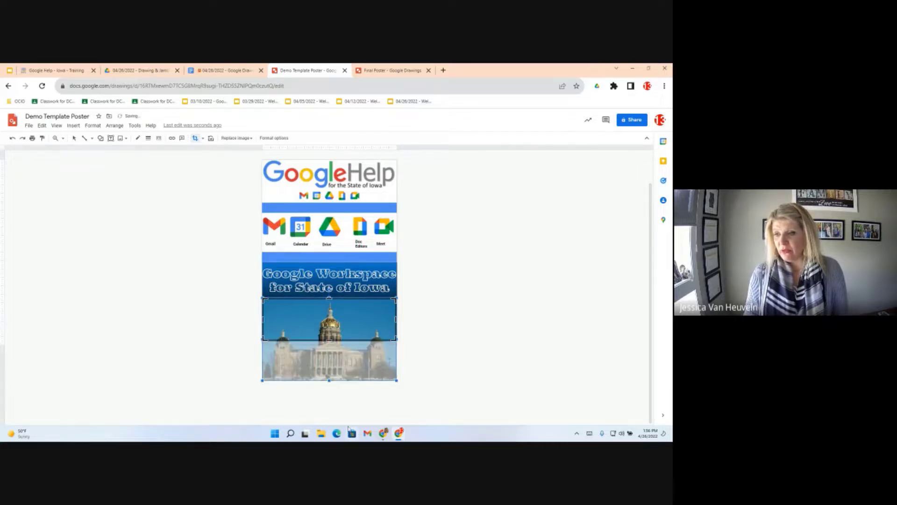
key("Return")
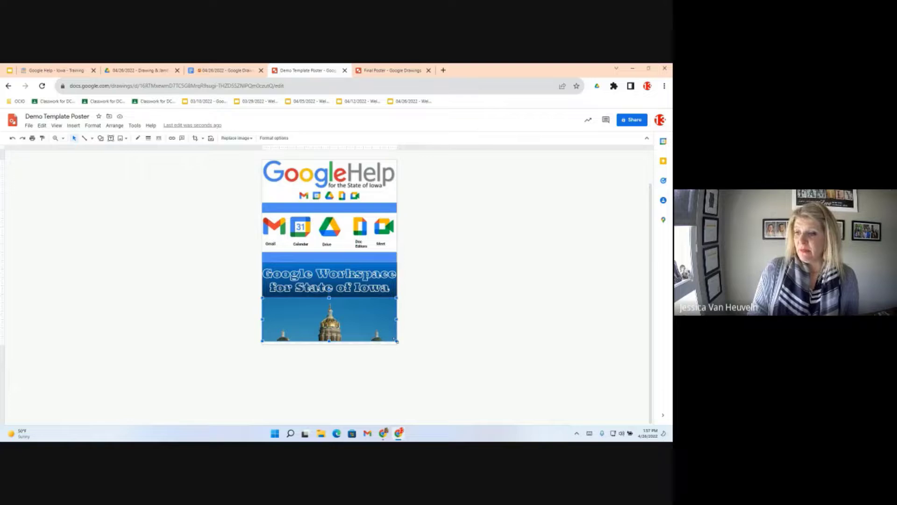
- Enlarge the cropped capitol photo slightly to reach the page's lower edge and crop its right side back to the page width
left_click_drag(394, 338, 403, 343)
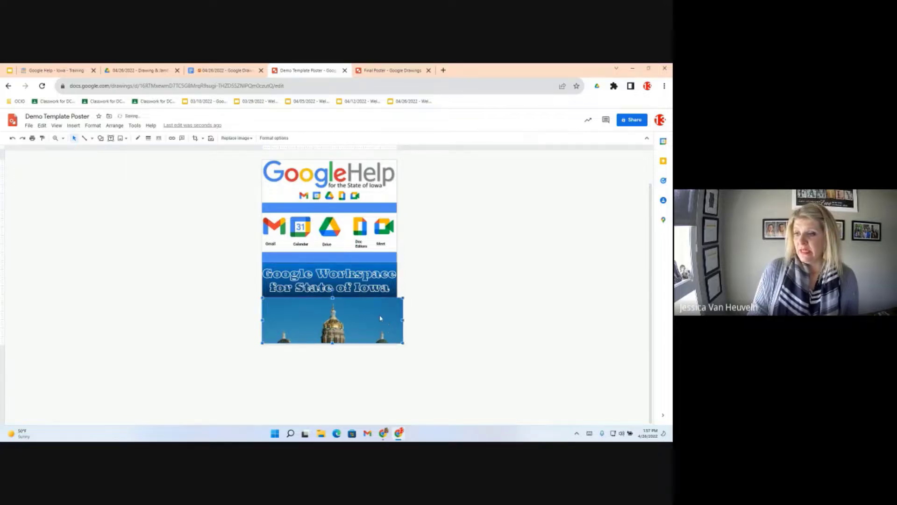
double_click(400, 320)
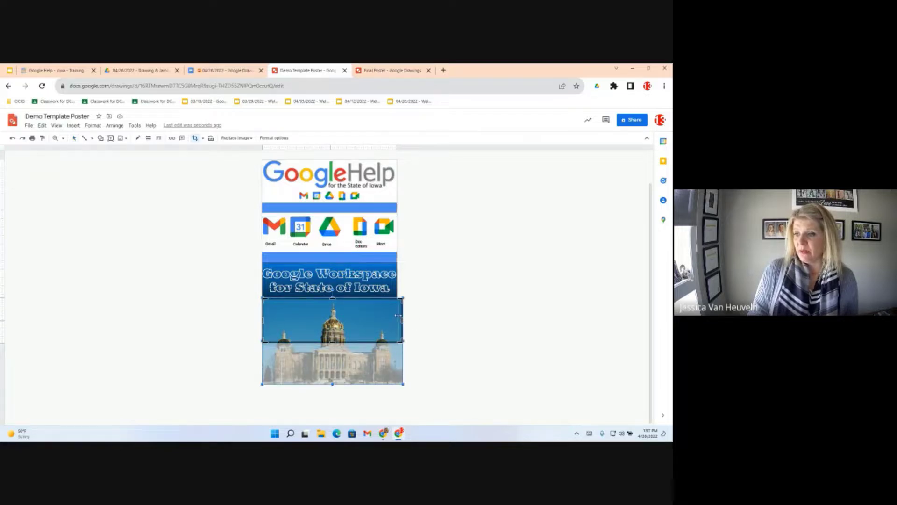
left_click_drag(402, 317, 398, 315)
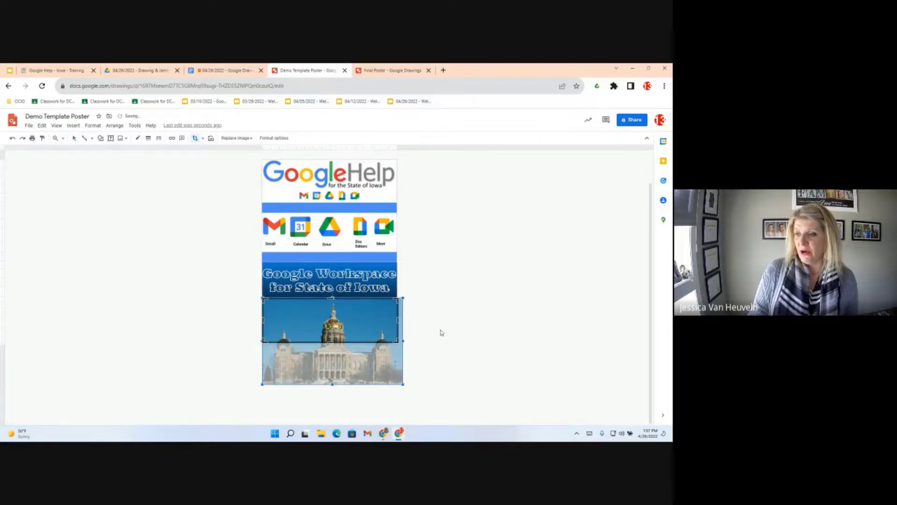
left_click(422, 420)
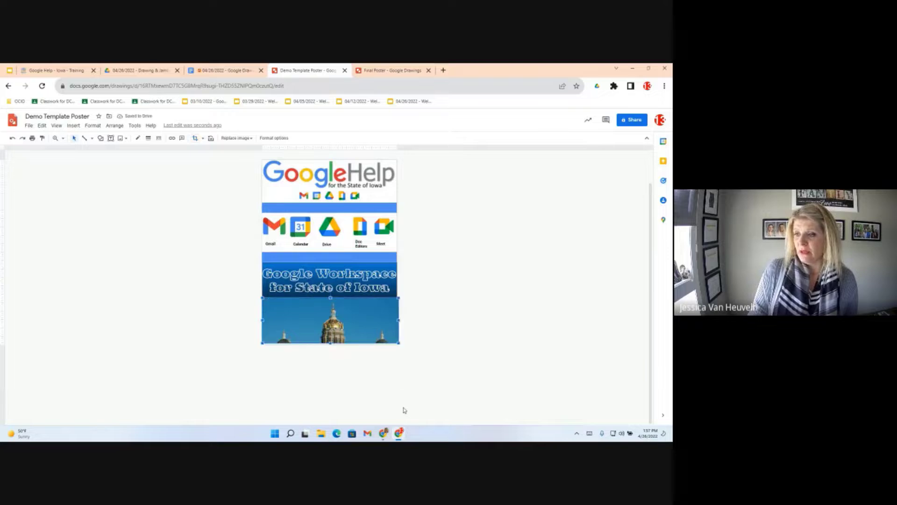
double_click(387, 319)
left_click_drag(398, 320, 395, 320)
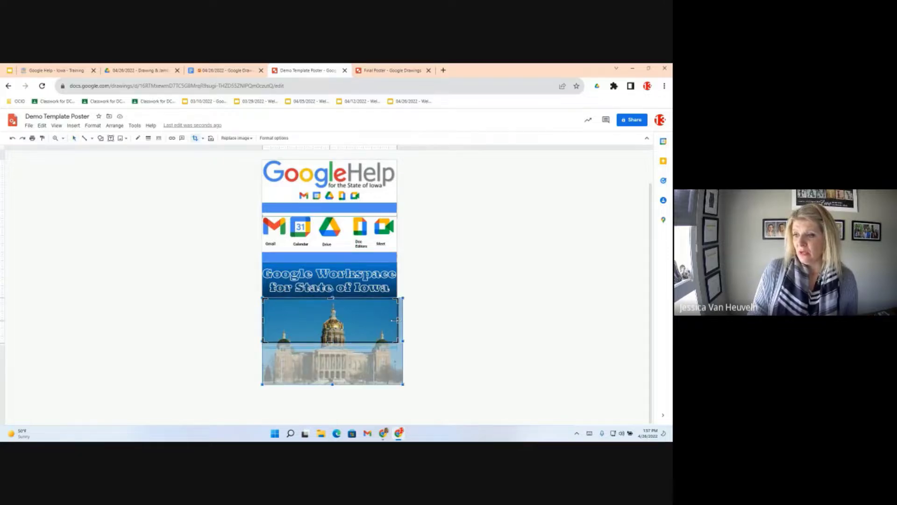
left_click(453, 335)
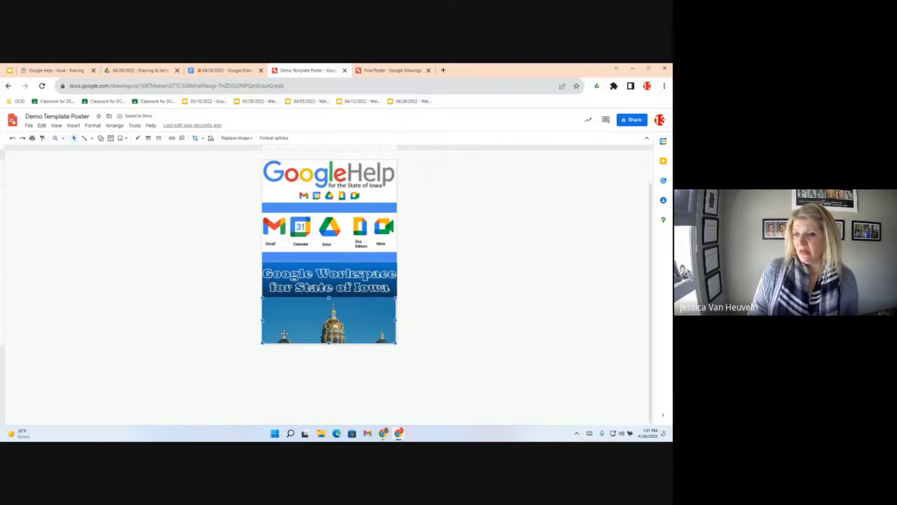
- Nudge the capitol photo down and right and enlarge it slightly to cover the page's lower right corner
left_click_drag(284, 334, 286, 335)
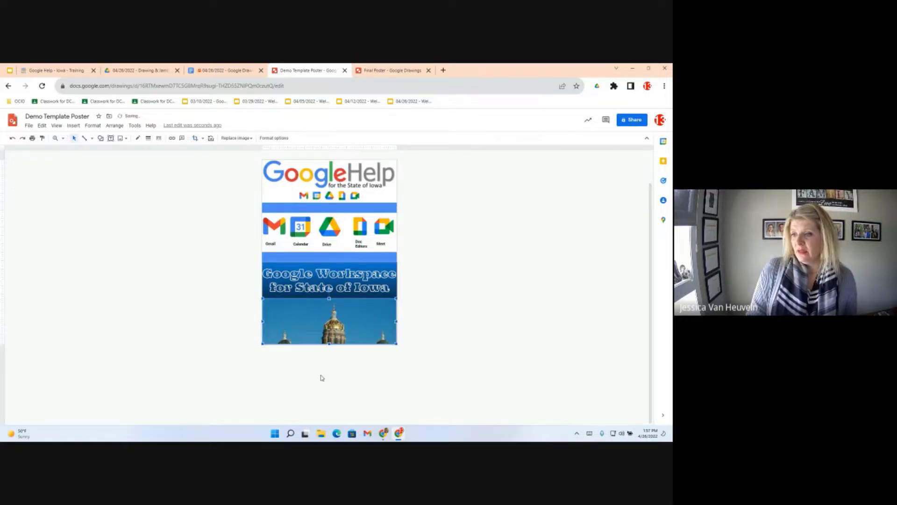
left_click(437, 353)
left_click(389, 341)
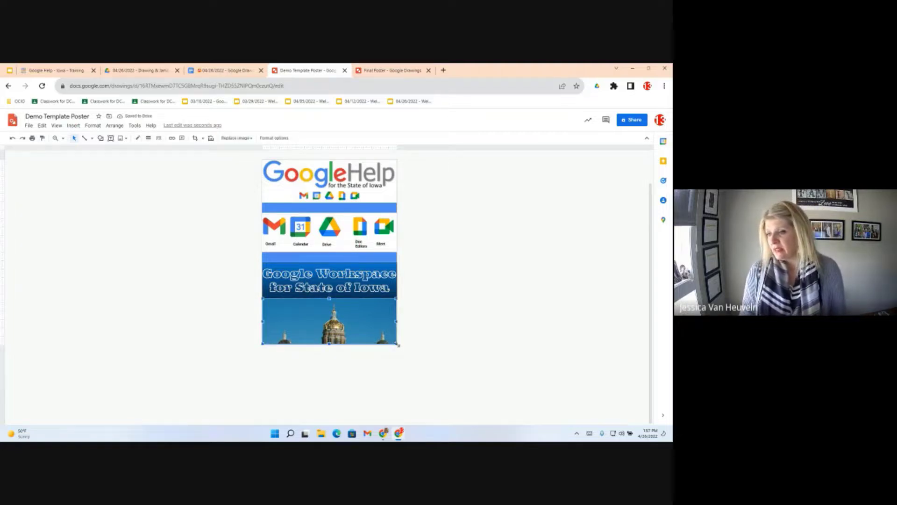
left_click_drag(395, 344, 450, 395)
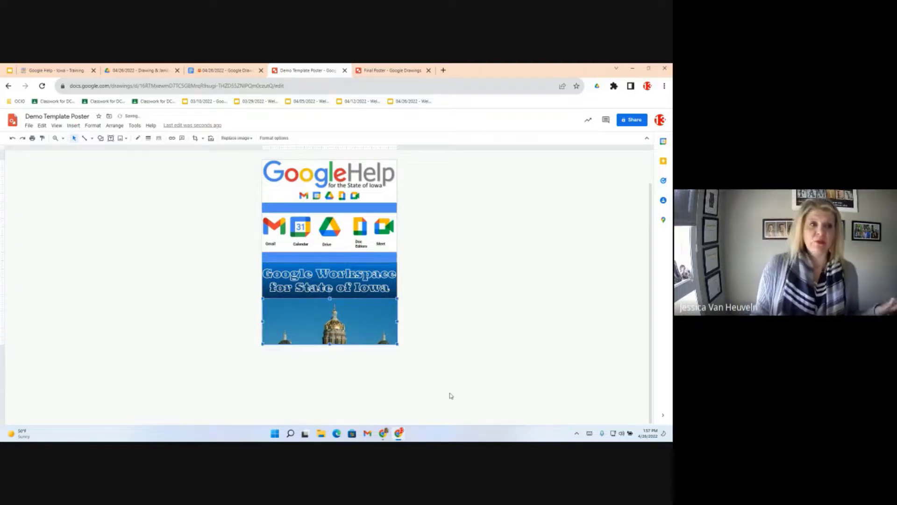
left_click(460, 354)
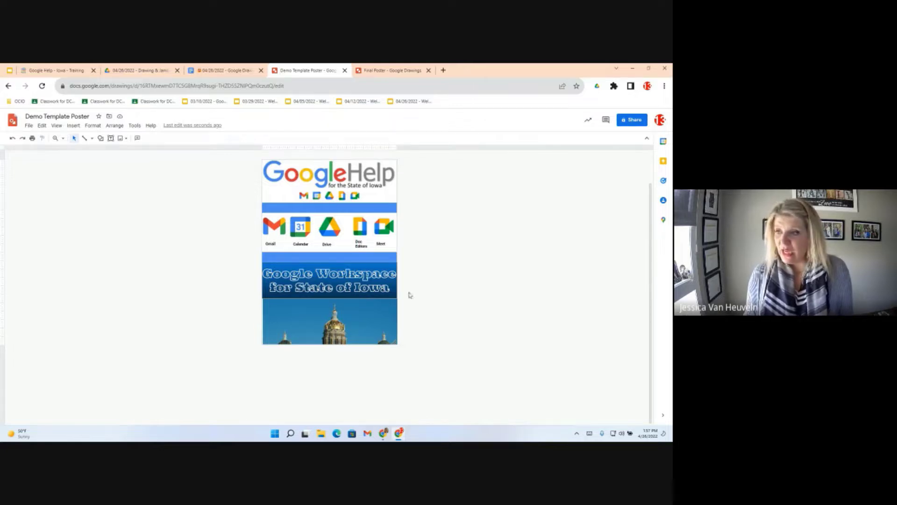
left_click(330, 186)
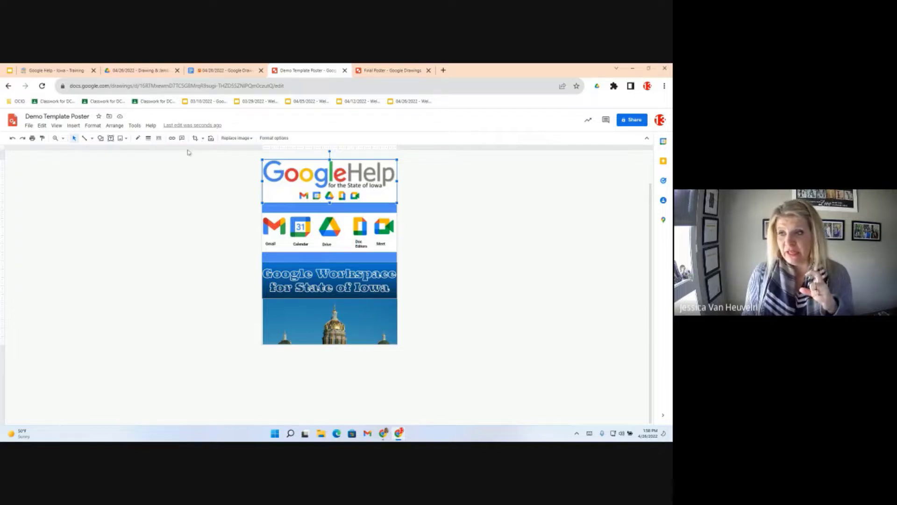
left_click(172, 138)
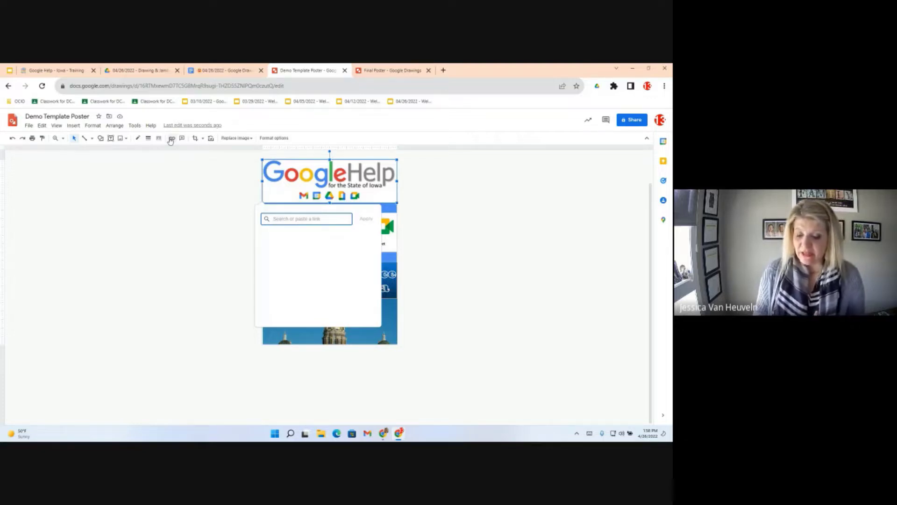
left_click(190, 220)
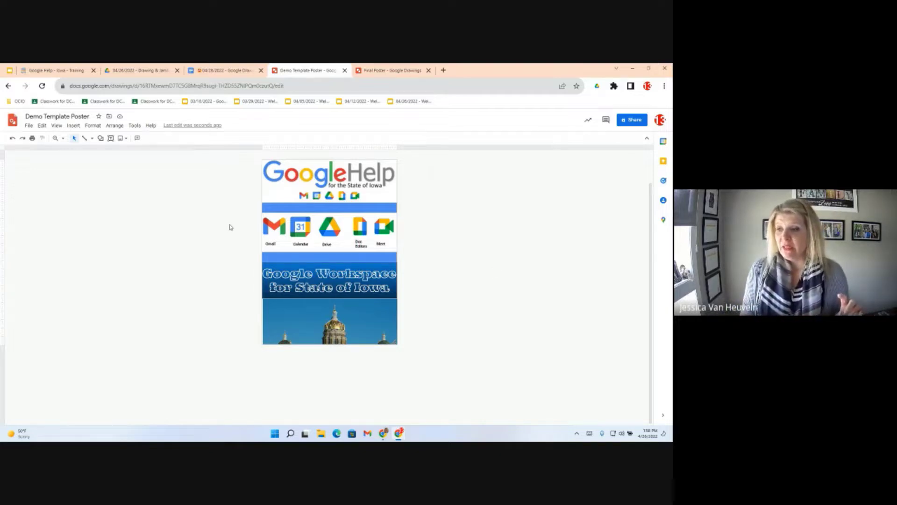
- Group the five app logos and their labels in the row between the two blue bars
left_click_drag(250, 219, 416, 256)
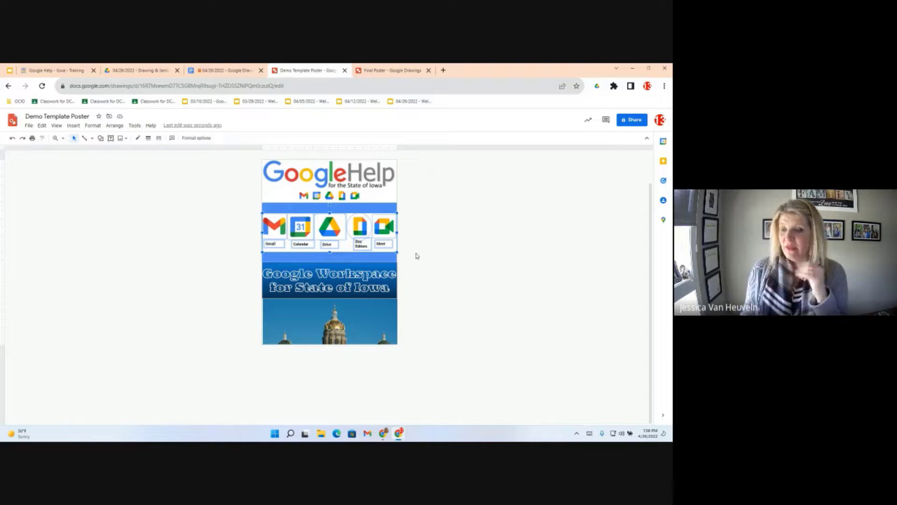
right_click(334, 234)
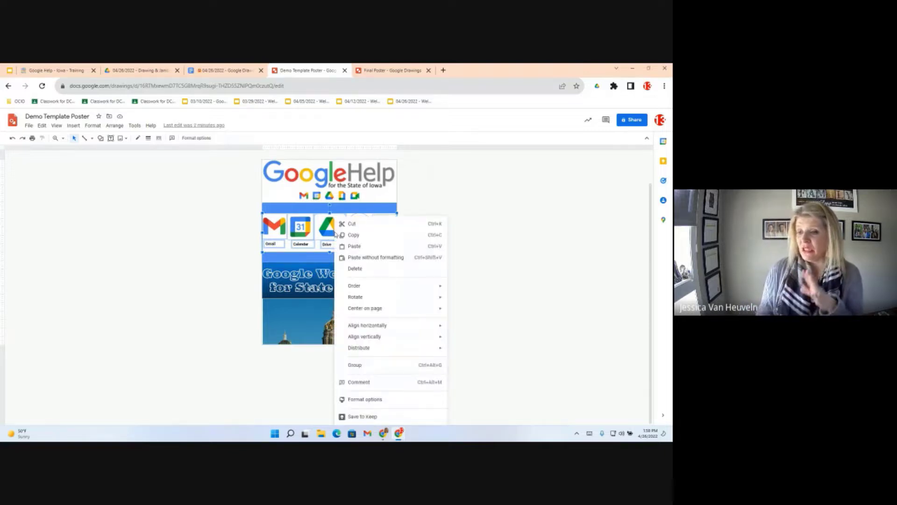
left_click(355, 365)
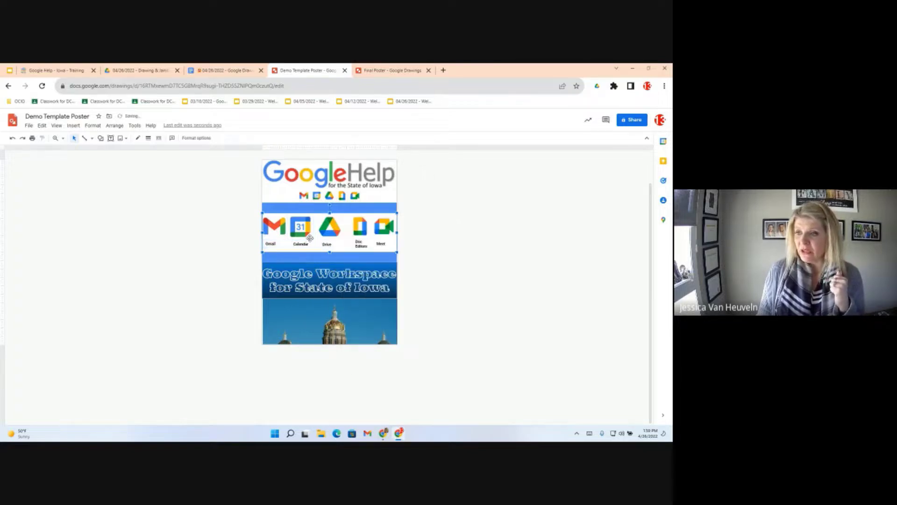
- Move the grouped app logos off the page, select the Gmail logo within the group, and return the group between the blue bars
left_click_drag(310, 238, 120, 238)
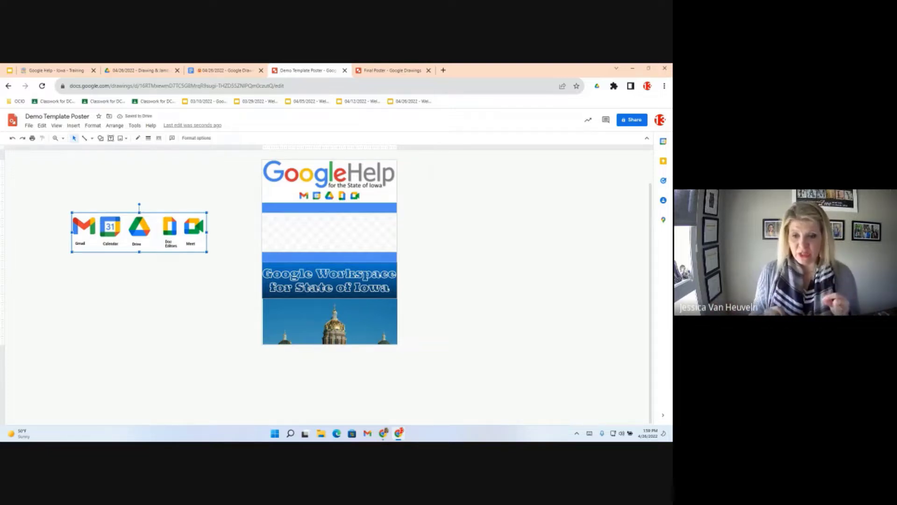
left_click(83, 225)
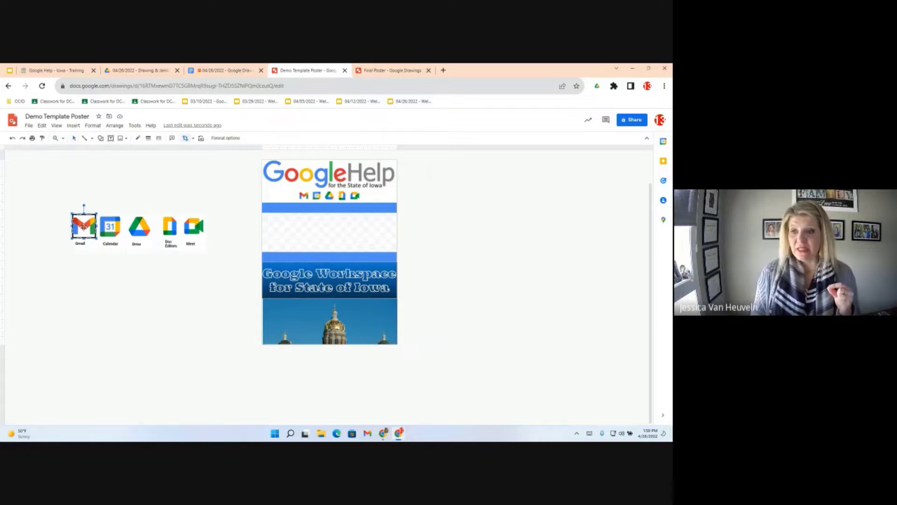
left_click(116, 309)
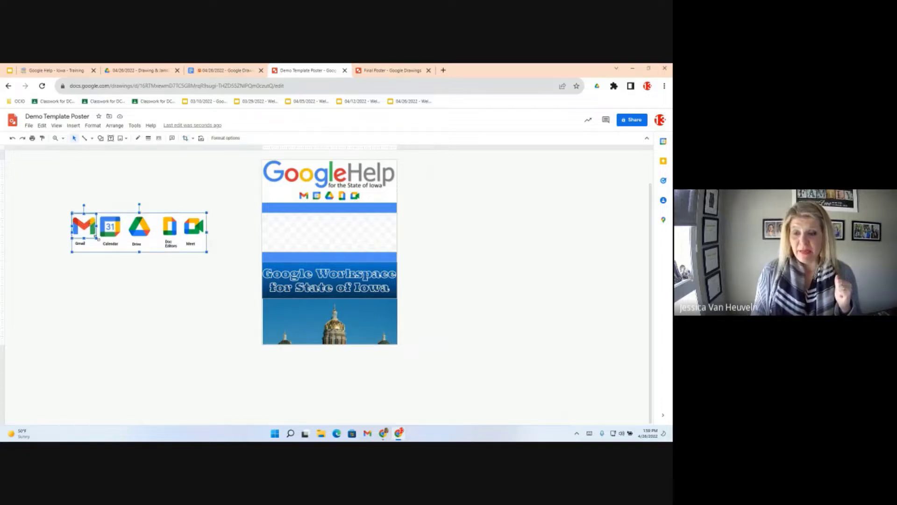
left_click(107, 276)
left_click(120, 244)
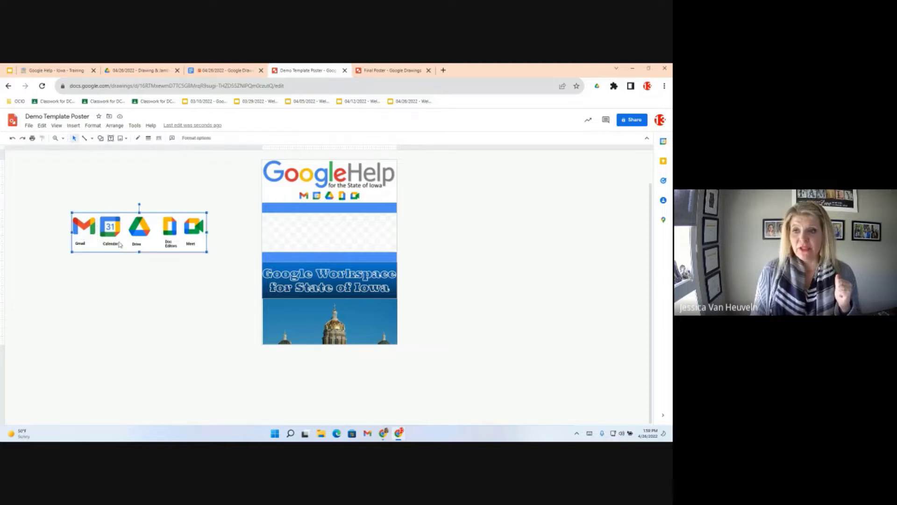
left_click_drag(119, 244, 317, 246)
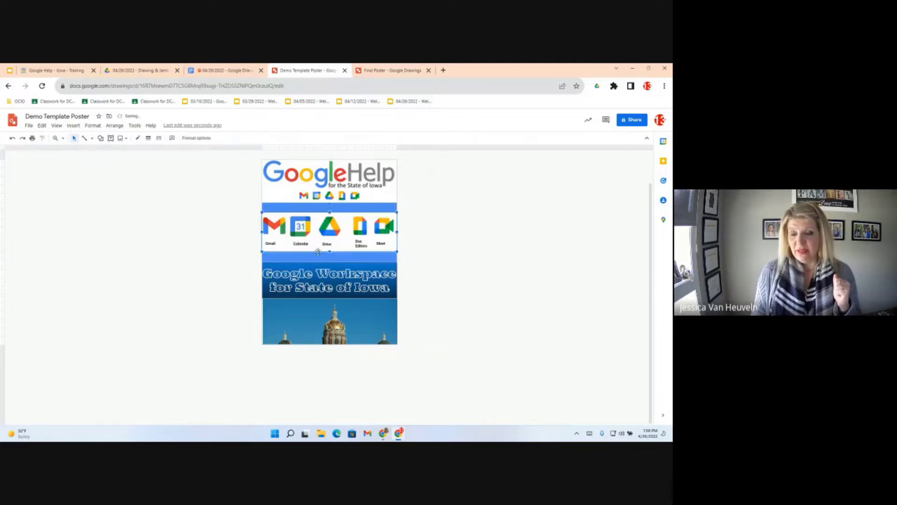
left_click(230, 327)
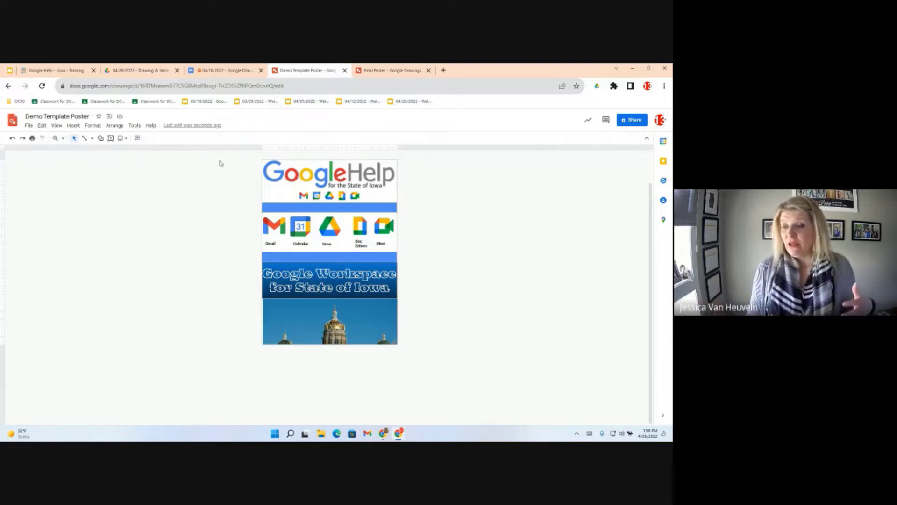
- Select every element of the poster and combine them all into a single group
left_click_drag(221, 161, 433, 378)
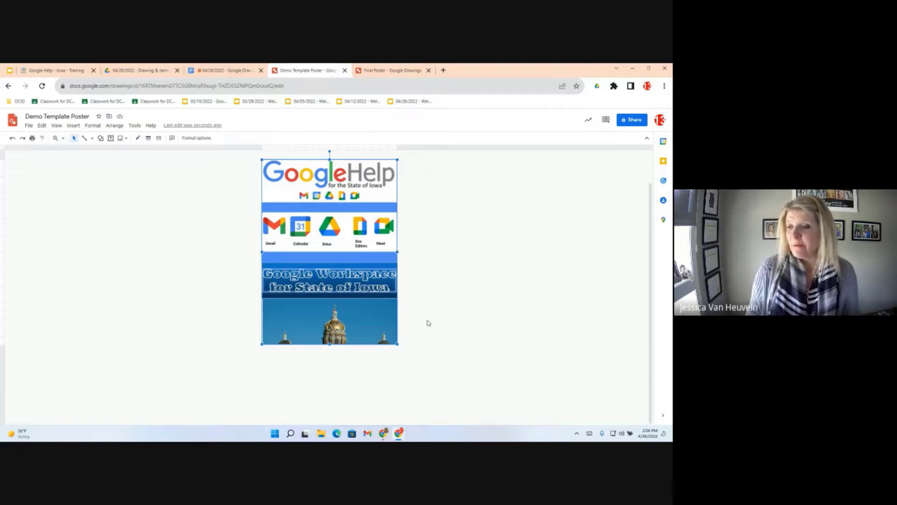
left_click(434, 290)
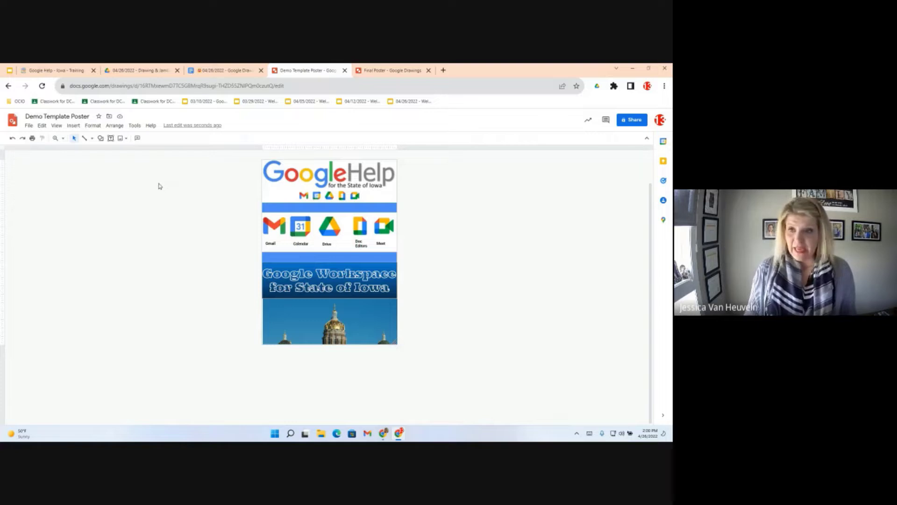
key("ctrl+a")
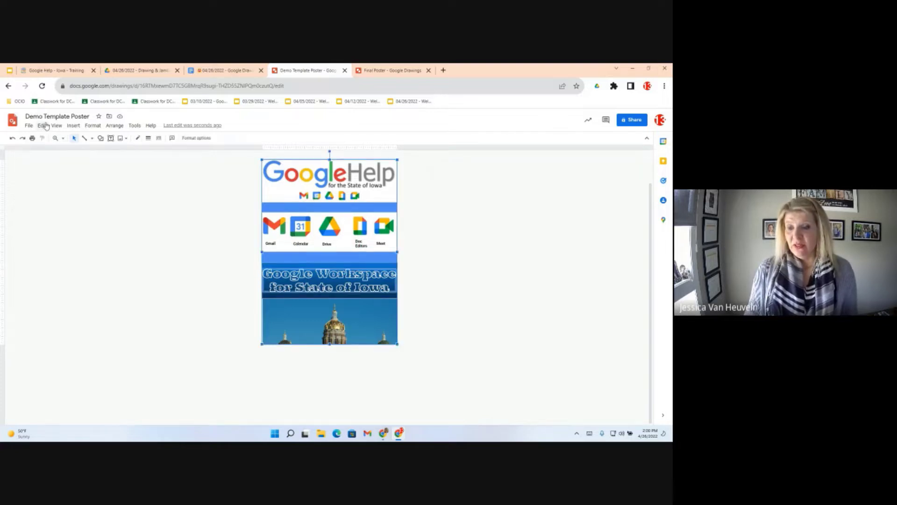
left_click(247, 158)
left_click_drag(244, 156, 426, 357)
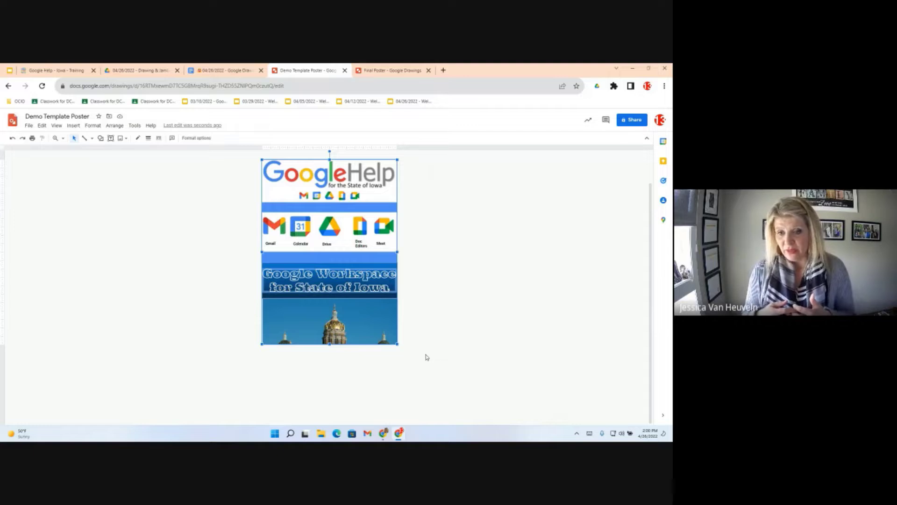
right_click(340, 185)
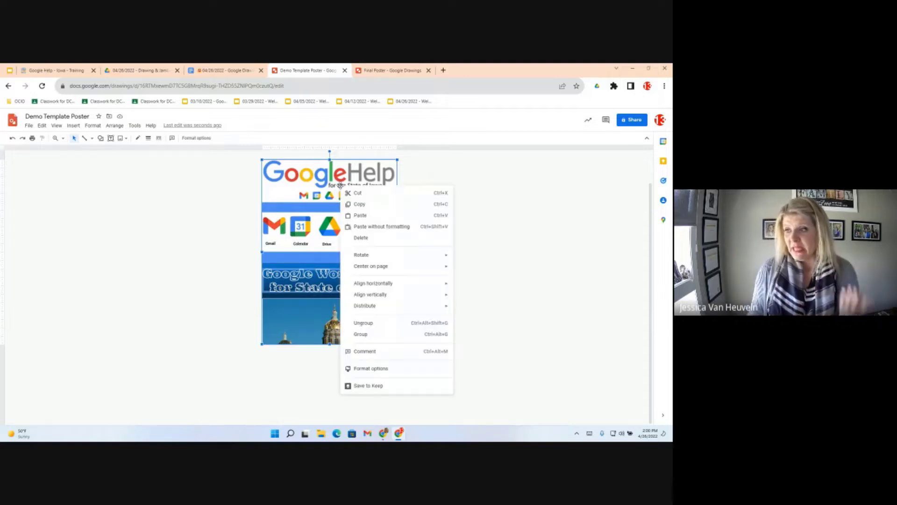
left_click(394, 339)
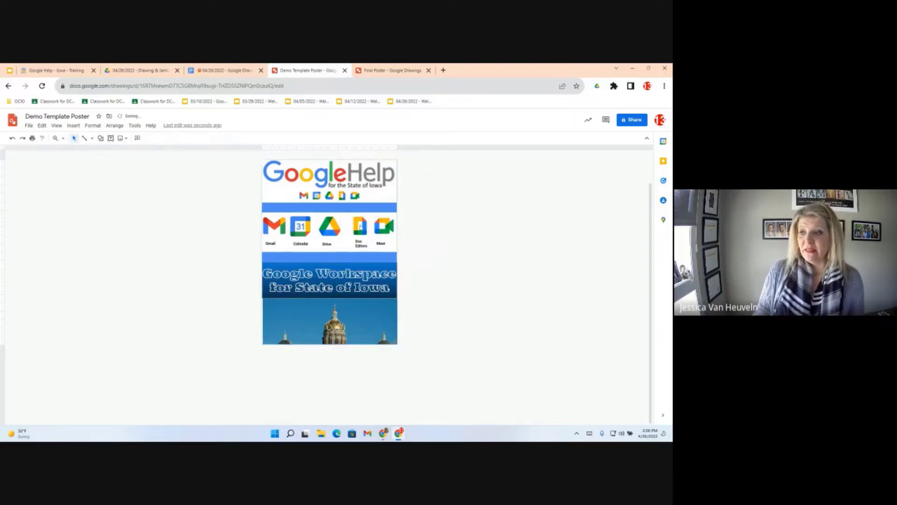
- Undo a trial move of the grouped poster off the page and ungroup the whole poster
left_click_drag(355, 229, 108, 243)
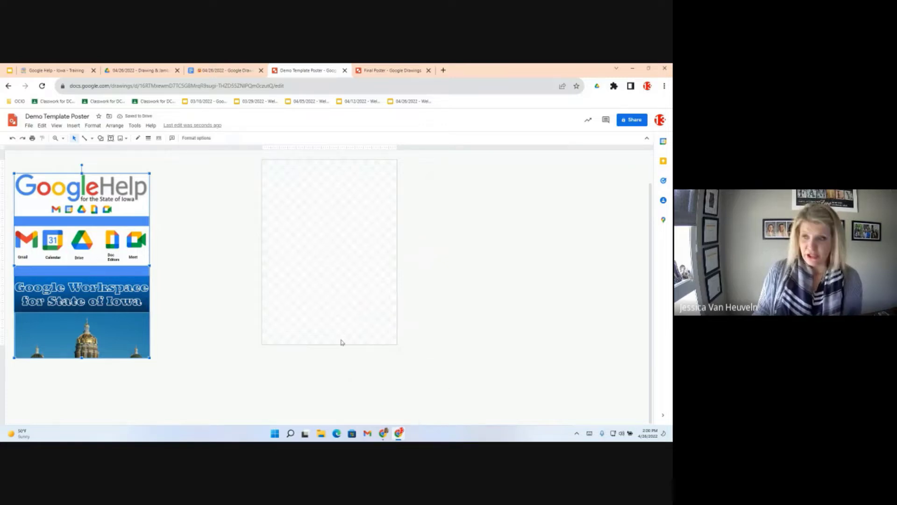
key("ctrl+z")
right_click(328, 252)
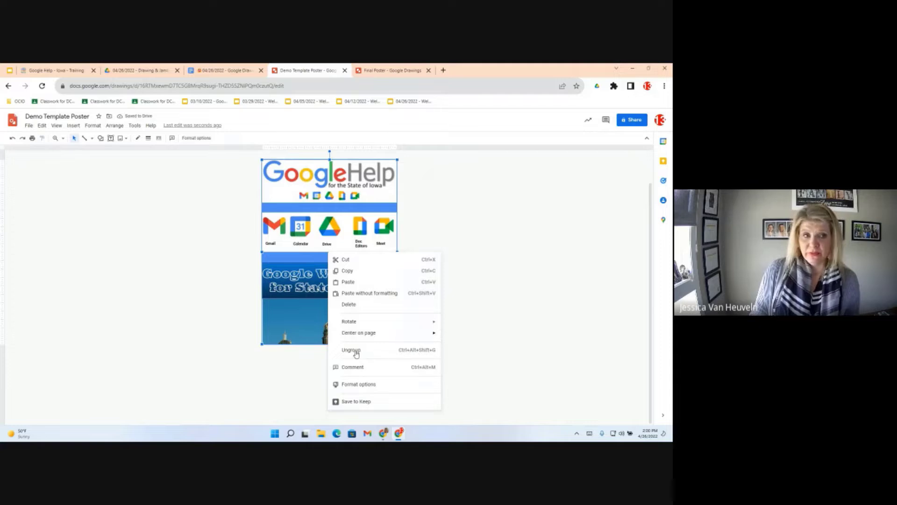
left_click(204, 345)
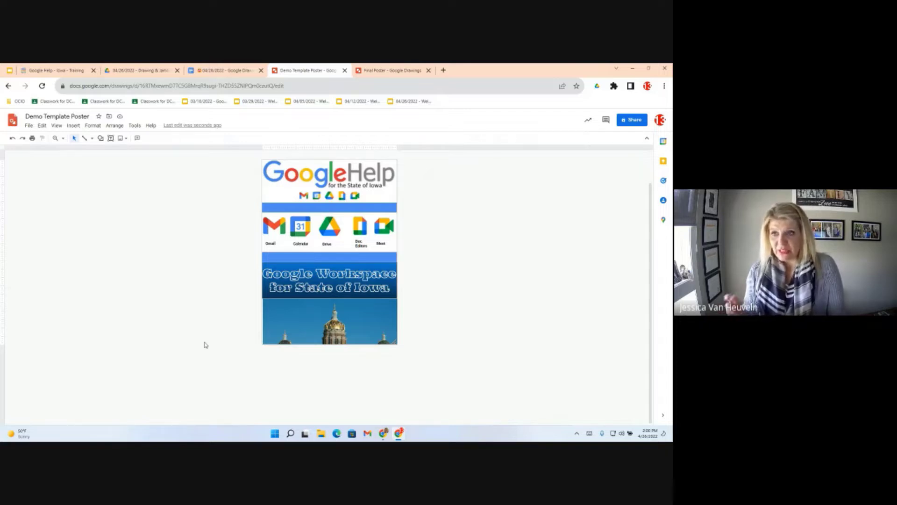
left_click(73, 126)
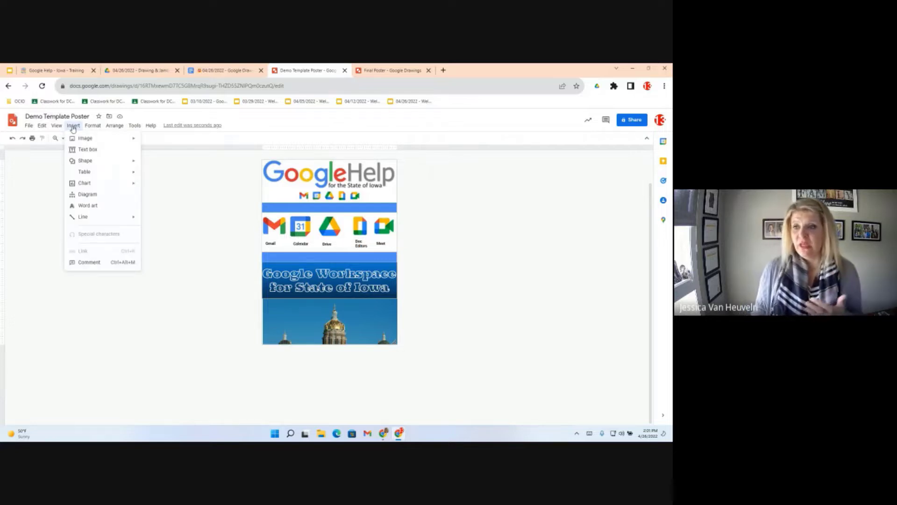
mouse_move(100, 129)
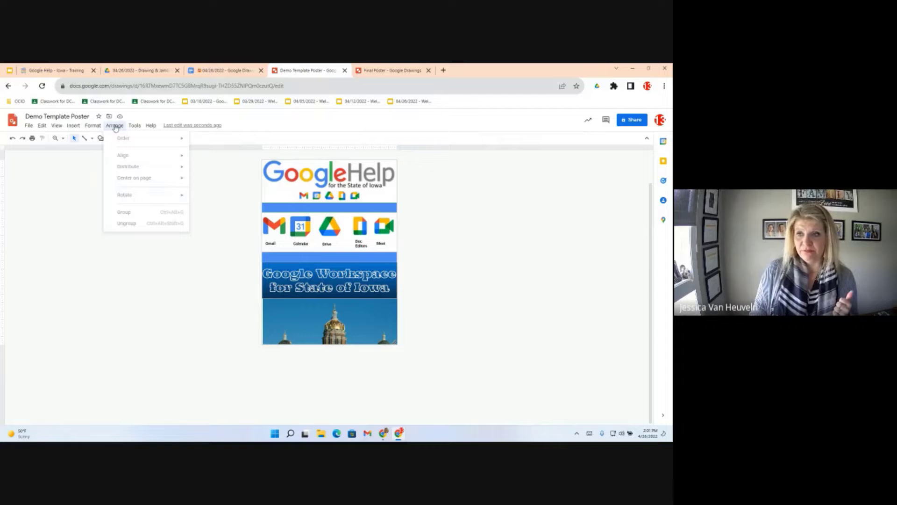
left_click(239, 195)
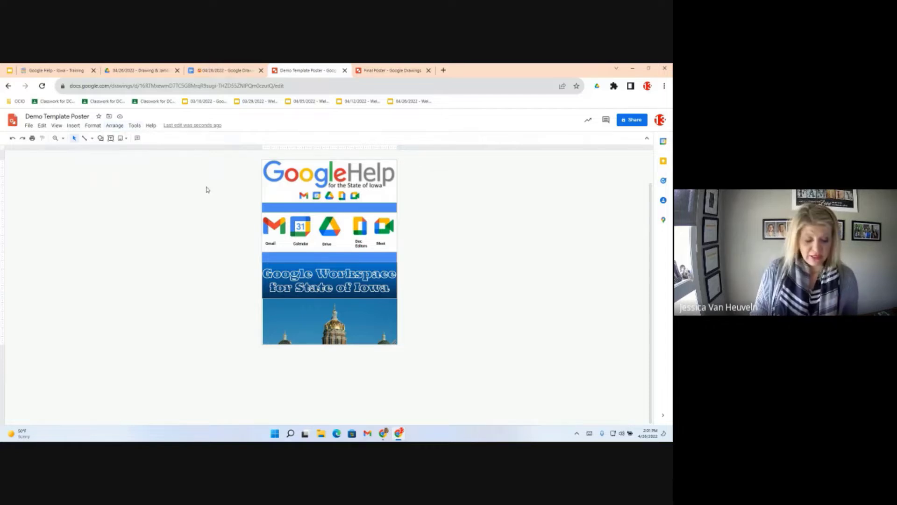
- Select all poster elements and align them horizontally by their centers
key("ctrl+a")
left_click(115, 125)
mouse_move(120, 178)
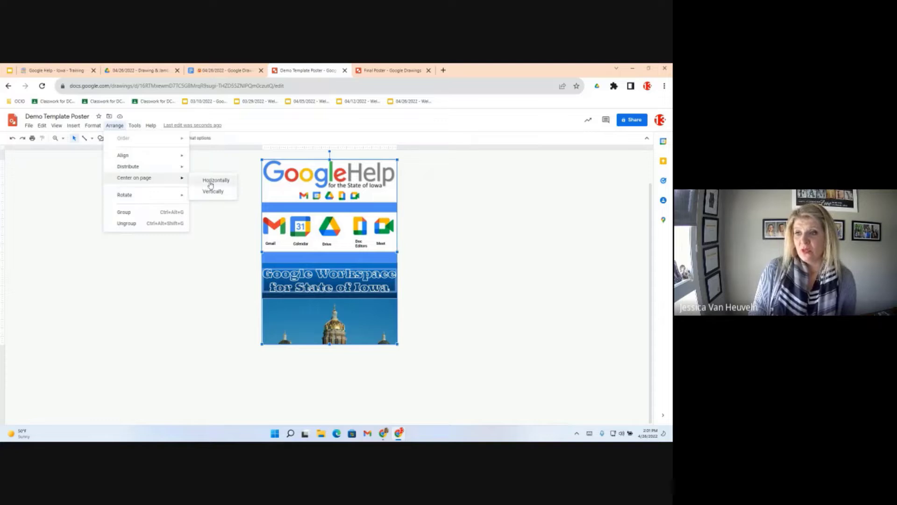
mouse_move(167, 196)
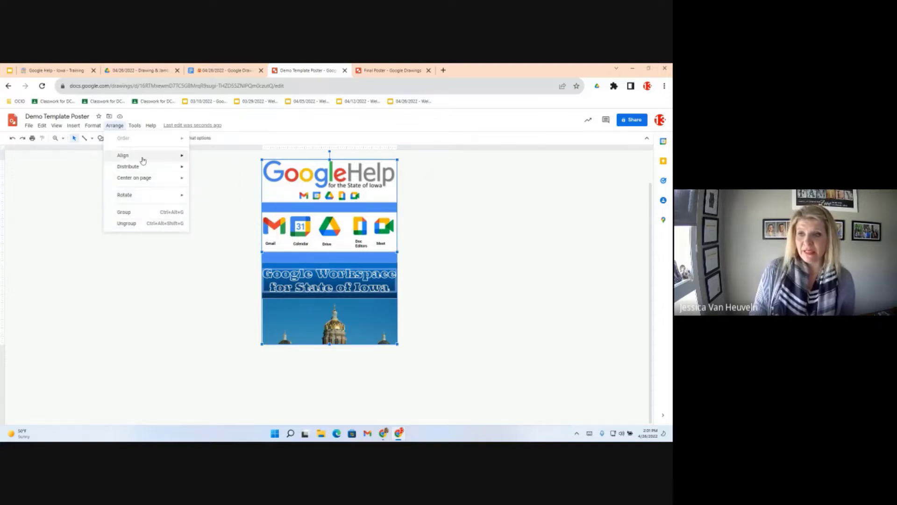
mouse_move(143, 159)
left_click(209, 169)
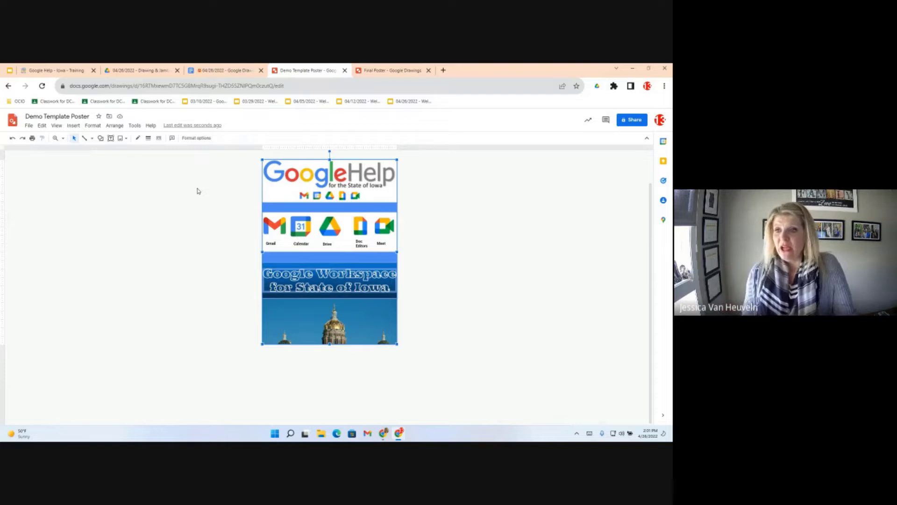
left_click(29, 126)
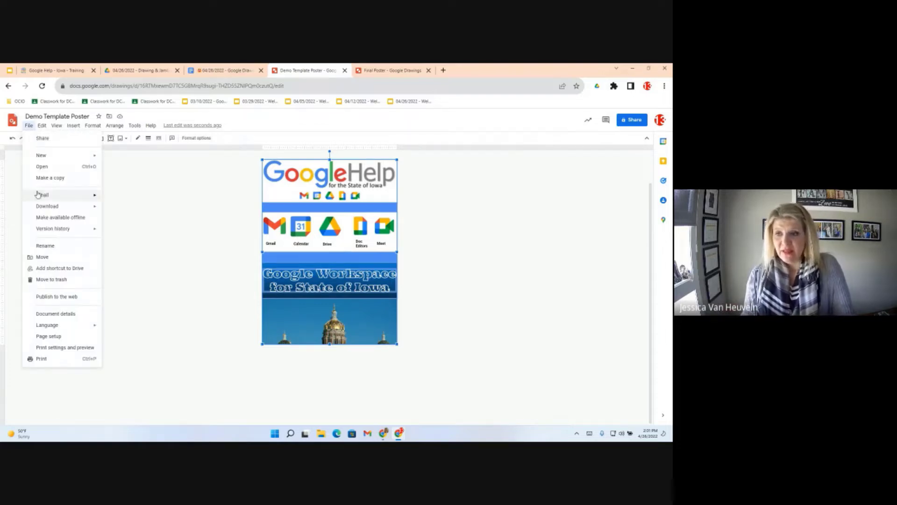
mouse_move(40, 208)
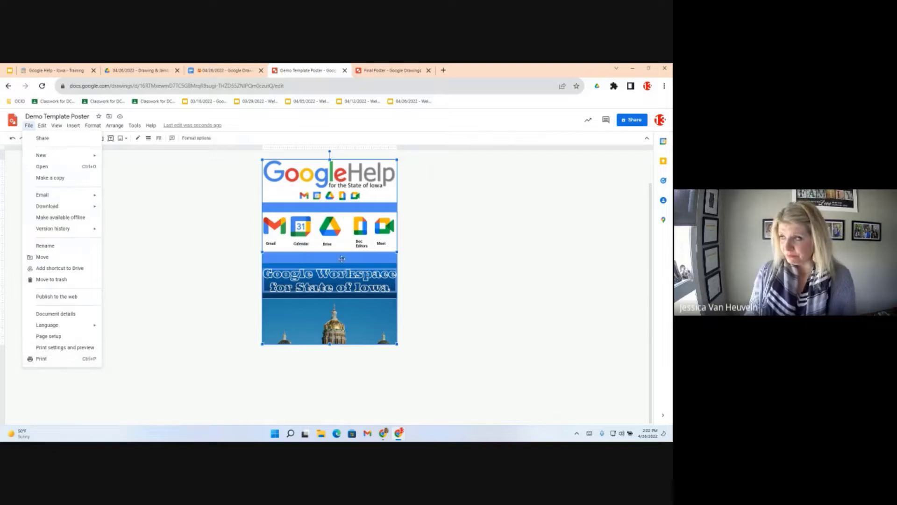
left_click(528, 234)
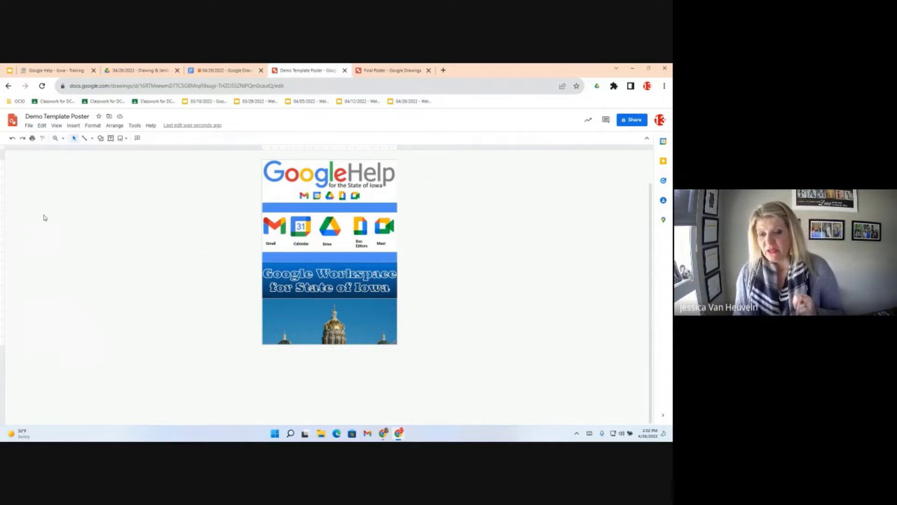
- Ungroup the row of app logos and labels and clear the selection
left_click(271, 227)
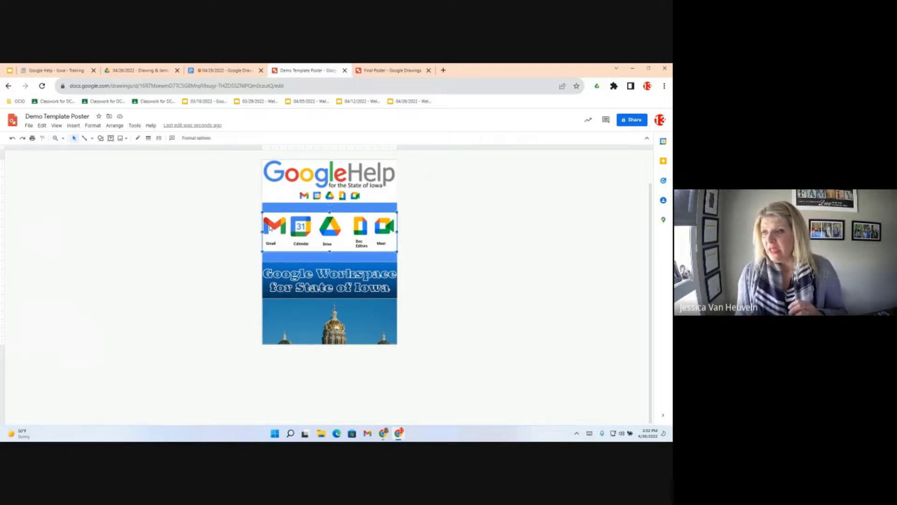
right_click(271, 228)
left_click(293, 334)
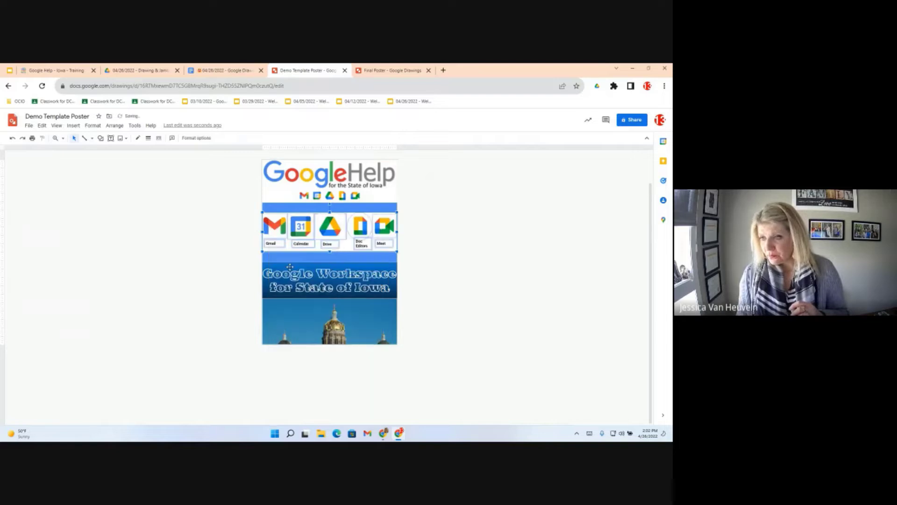
right_click(273, 227)
left_click(241, 235)
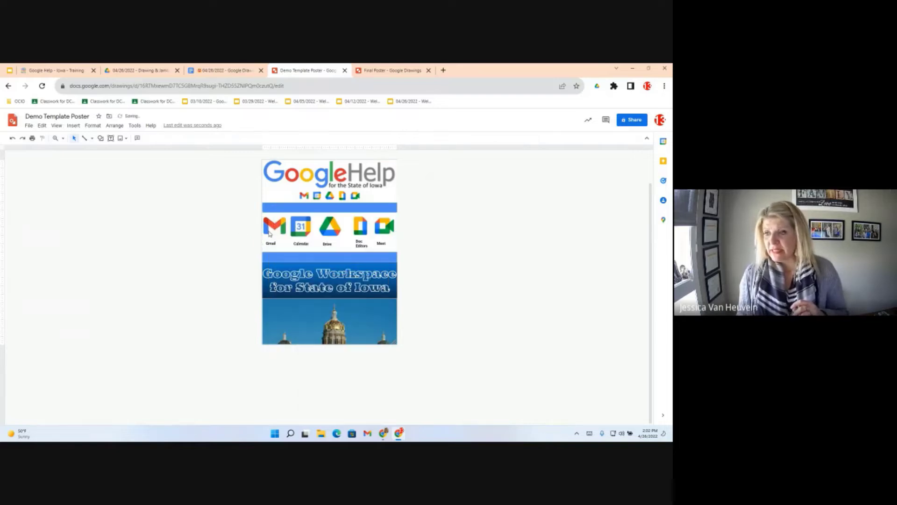
- Examine the available actions and image replacement sources for the large Gmail logo and leave the logo deselected
left_click(272, 233)
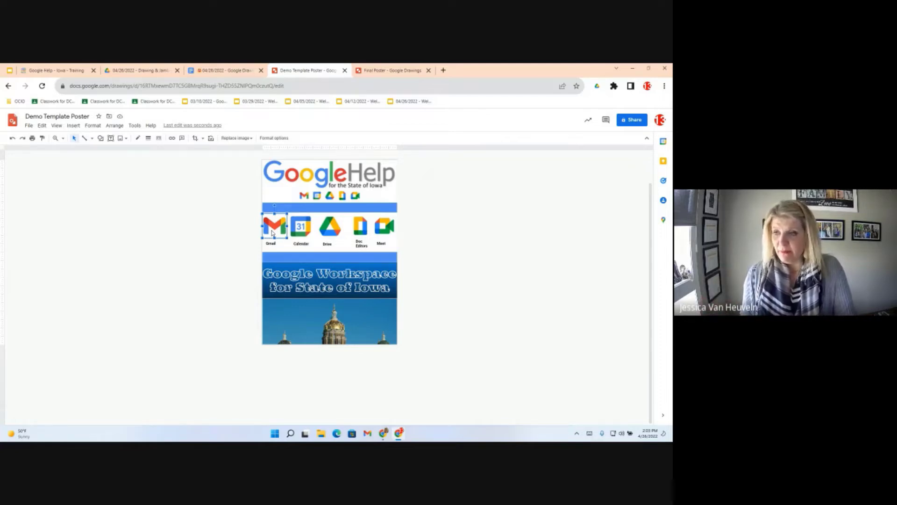
right_click(273, 233)
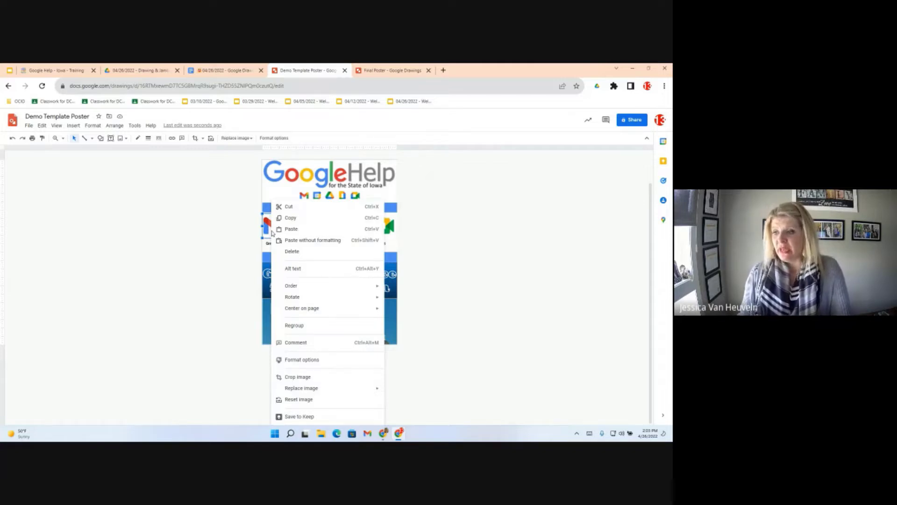
mouse_move(330, 391)
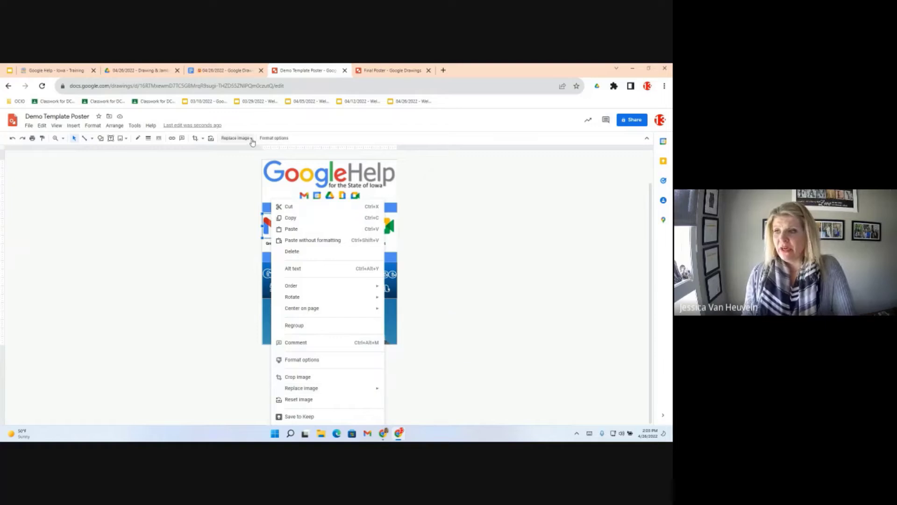
left_click(237, 138)
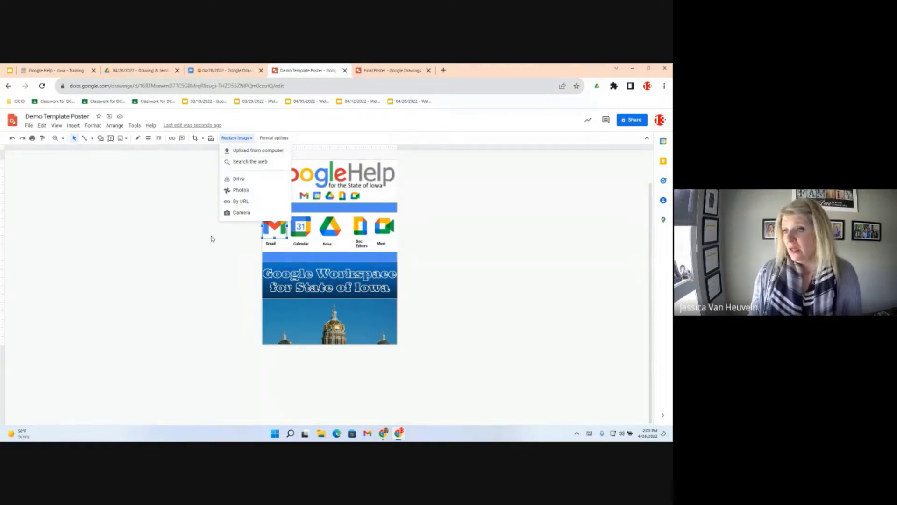
left_click(205, 273)
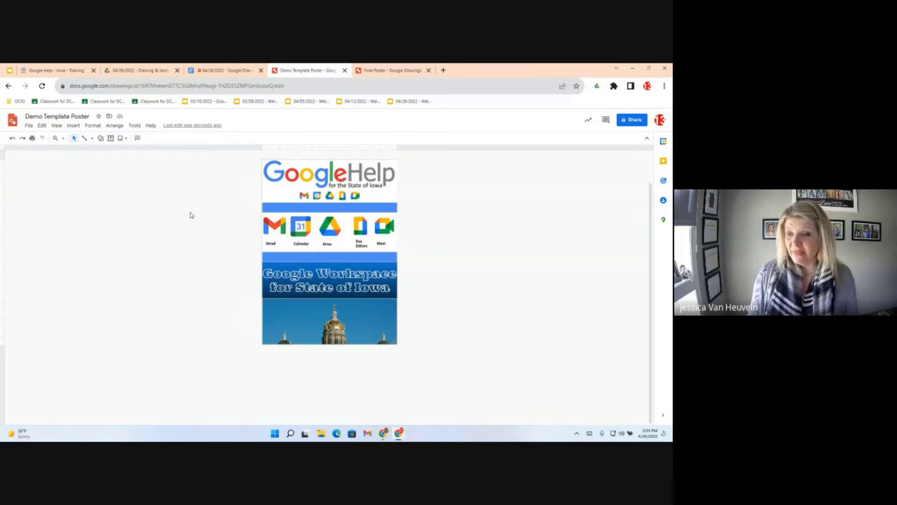
- Create a new blank Google Docs document in a separate browser tab using docs.new
left_click(442, 71)
type("d")
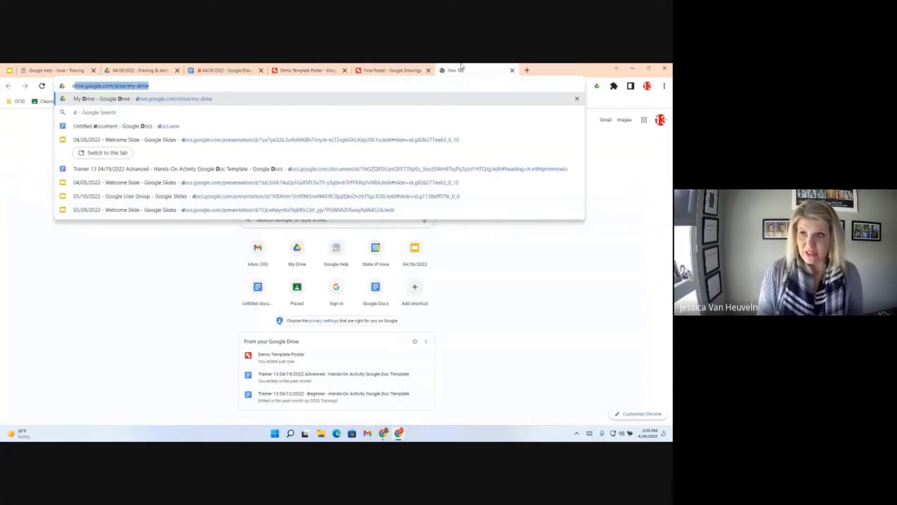
type("ocs.new")
key("Return")
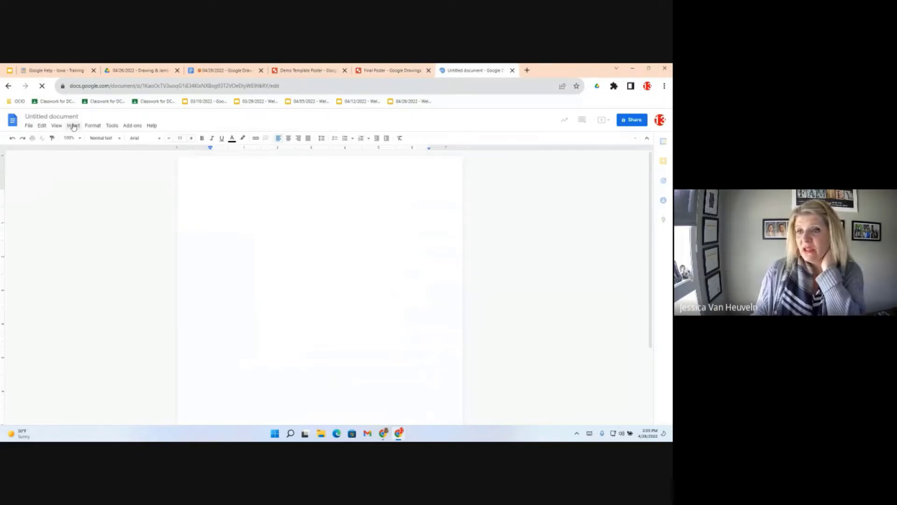
- Insert the Demo Template Poster drawing from Drive into the document, linked to its source
left_click(74, 126)
mouse_move(133, 165)
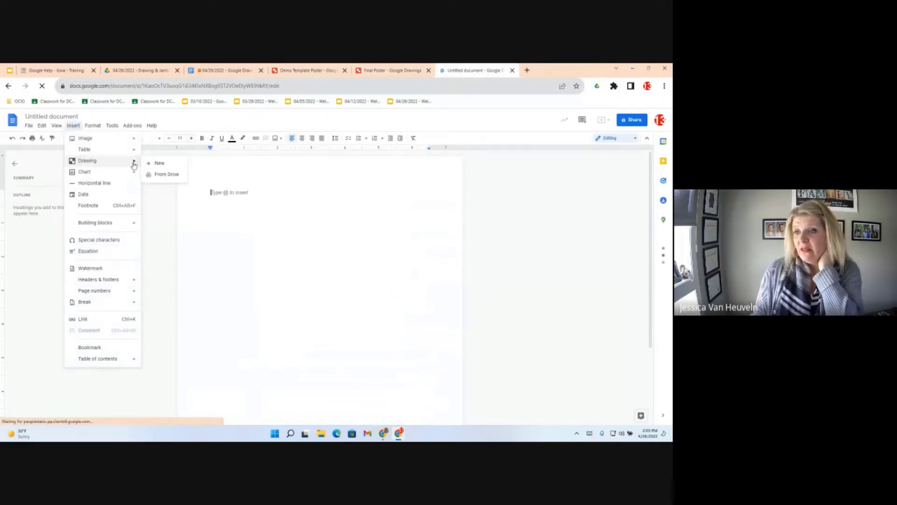
left_click(166, 174)
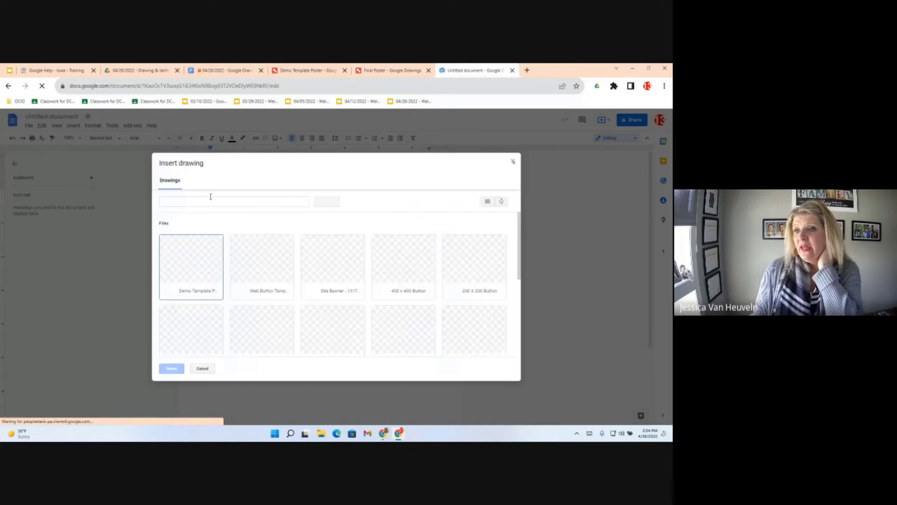
left_click(191, 262)
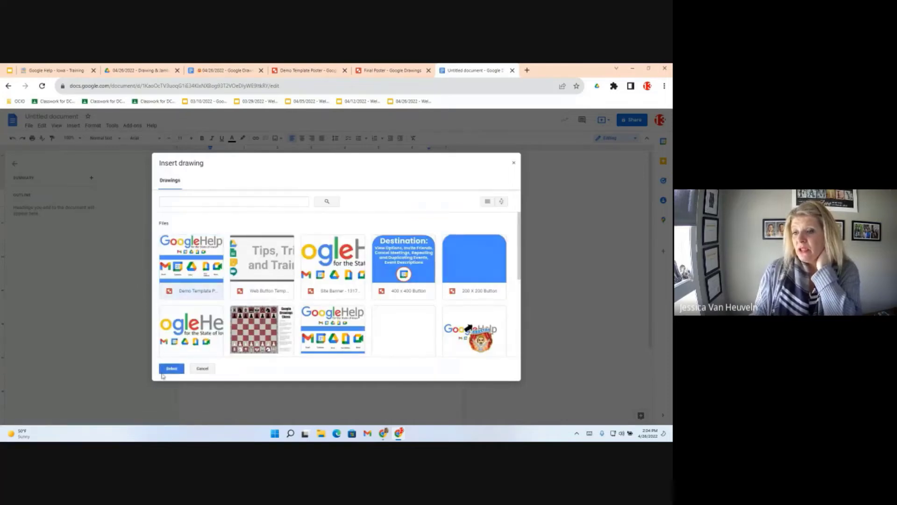
left_click(163, 372)
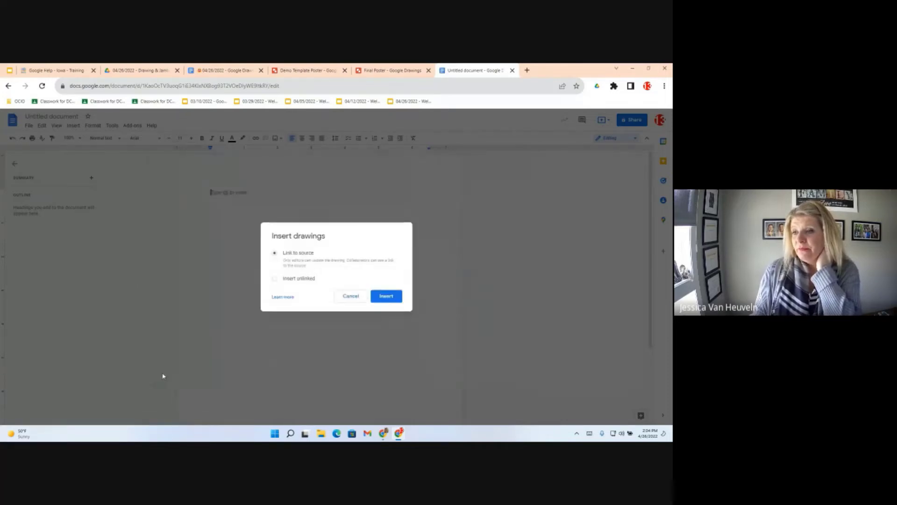
left_click(386, 297)
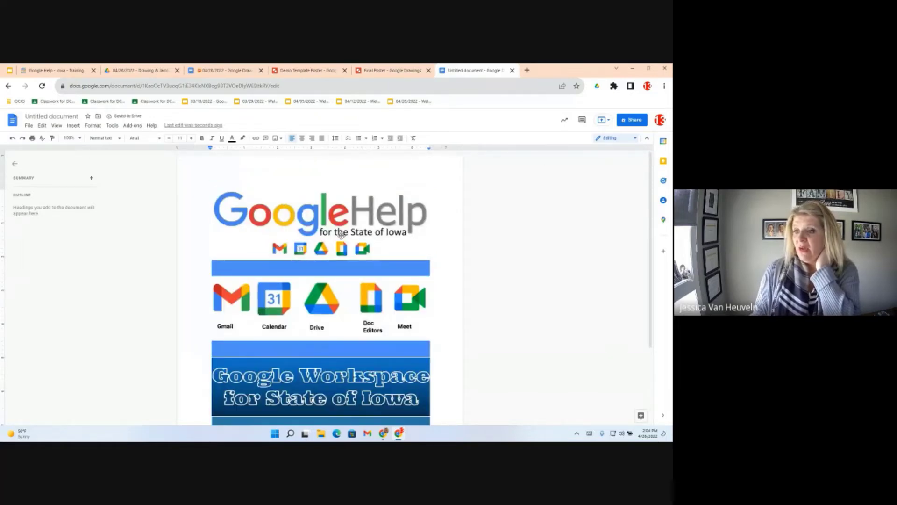
- Open the source of the linked poster drawing and delete the large Gmail logo from it
left_click(298, 221)
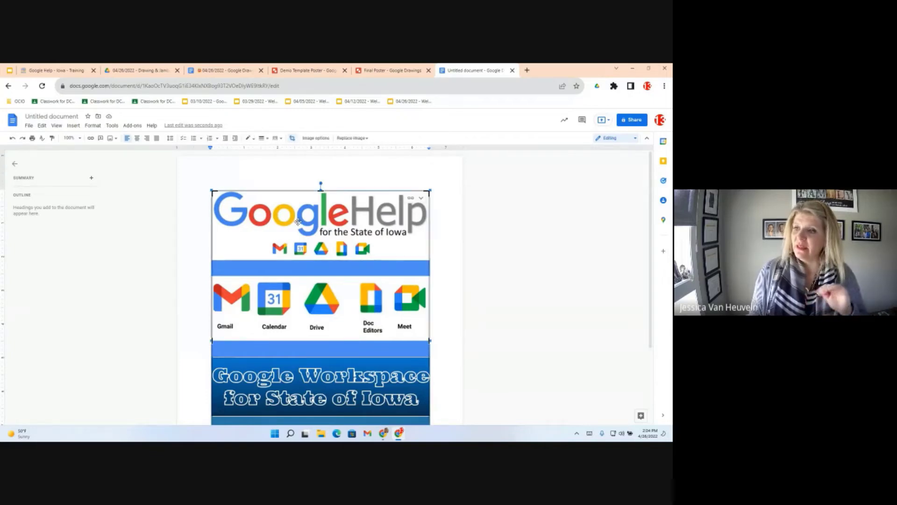
left_click(421, 198)
left_click(405, 213)
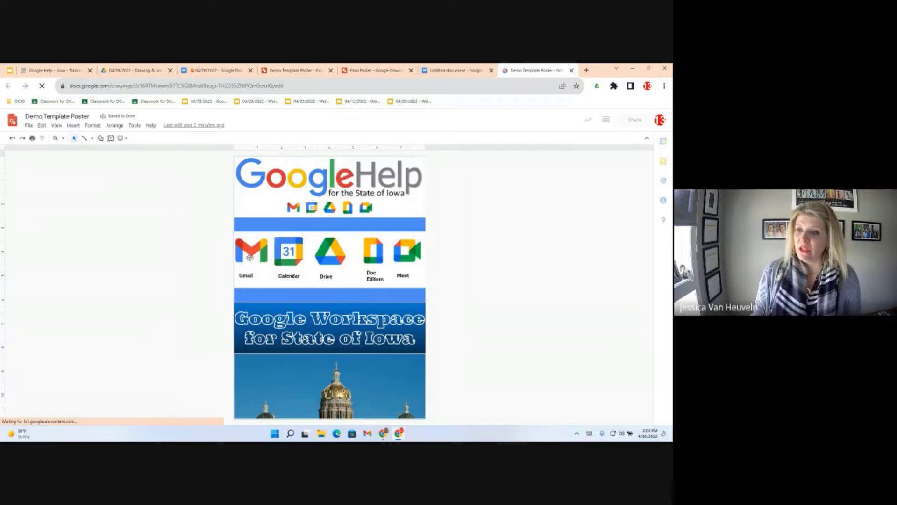
left_click(250, 257)
key("Delete")
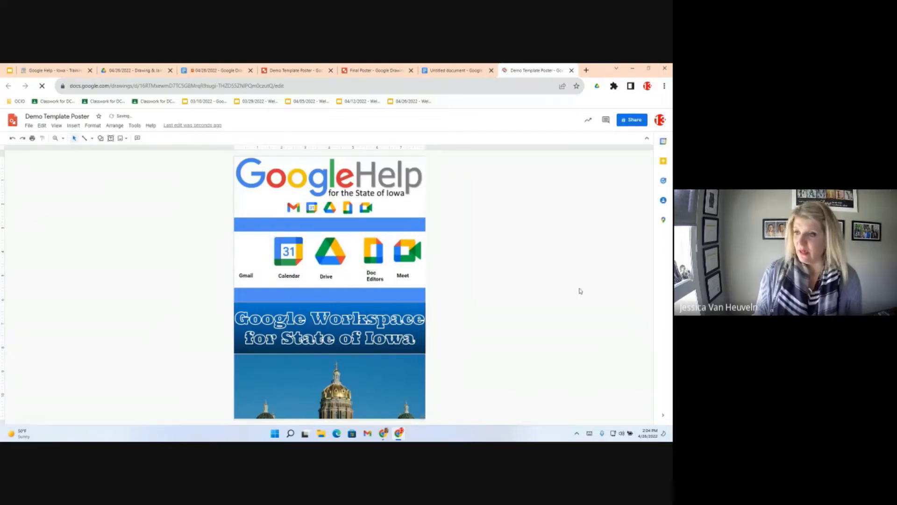
- Return to the untitled document and check the inserted poster's linked-drawing options for an available update
key("ctrl+shift+Tab")
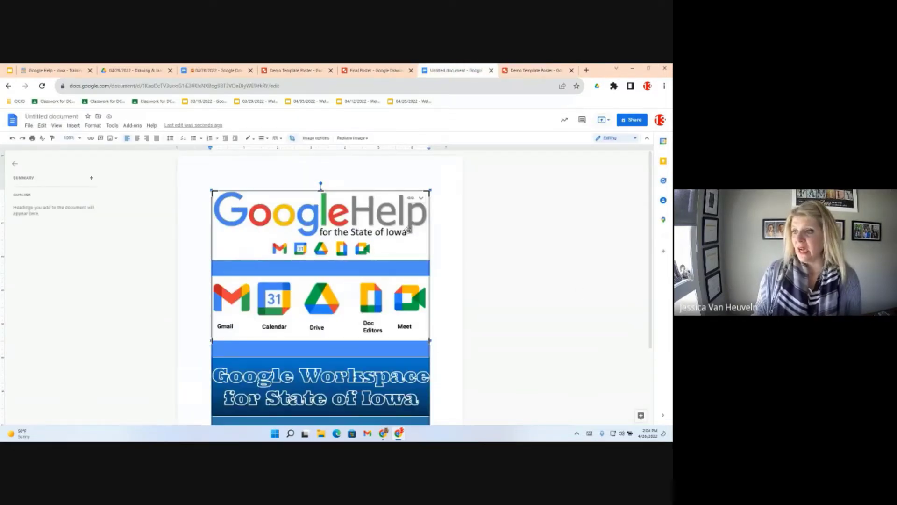
left_click(422, 198)
left_click(470, 234)
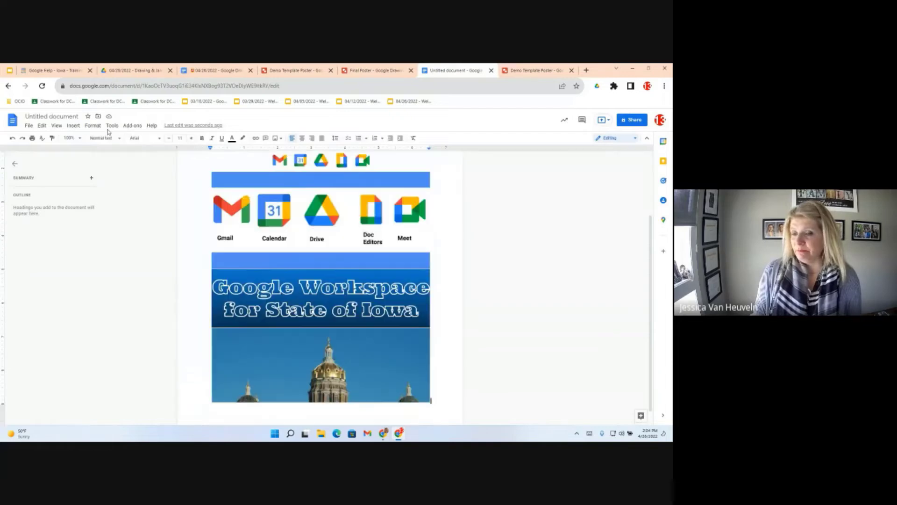
scroll(388, 181, "up", 2)
left_click(415, 206)
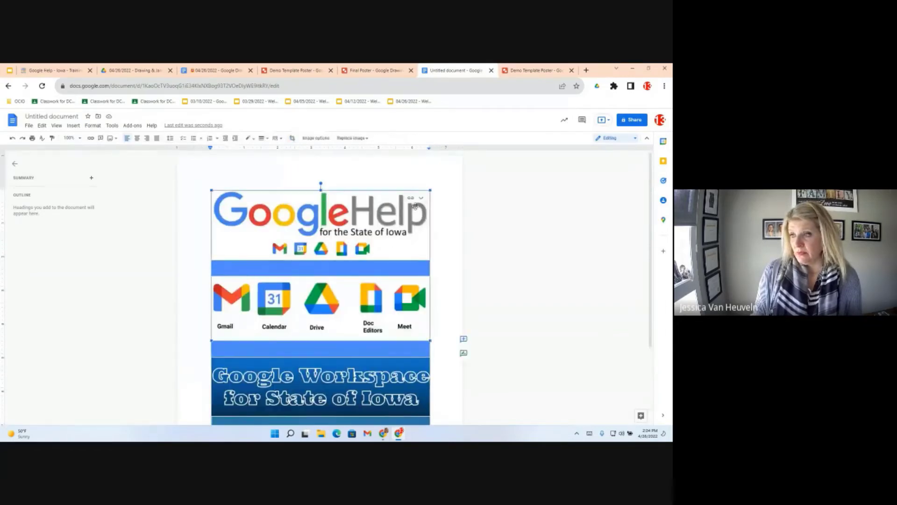
left_click(422, 198)
left_click(128, 150)
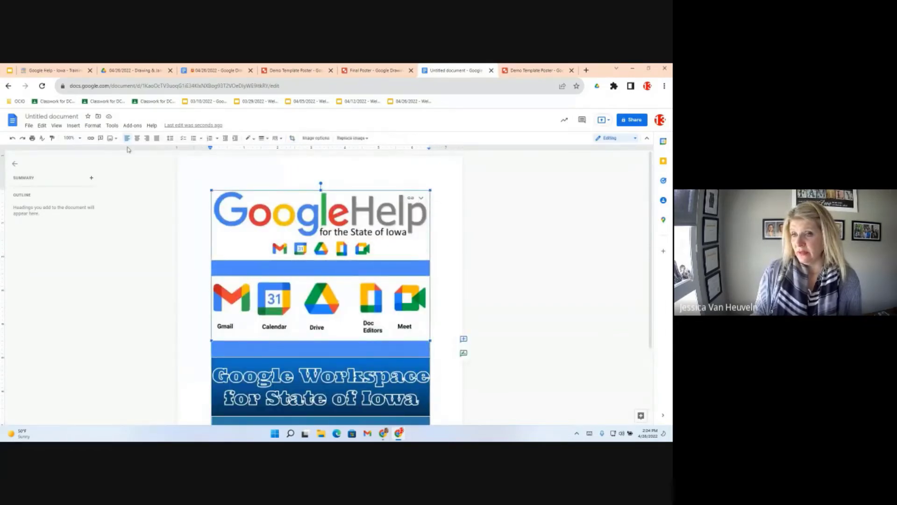
- Reload the document and update the linked poster drawing from its source
left_click(42, 85)
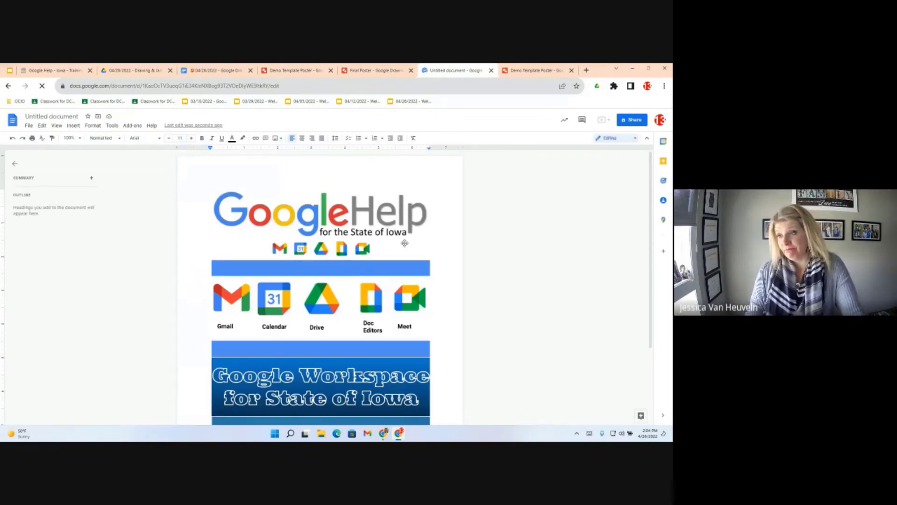
left_click(404, 243)
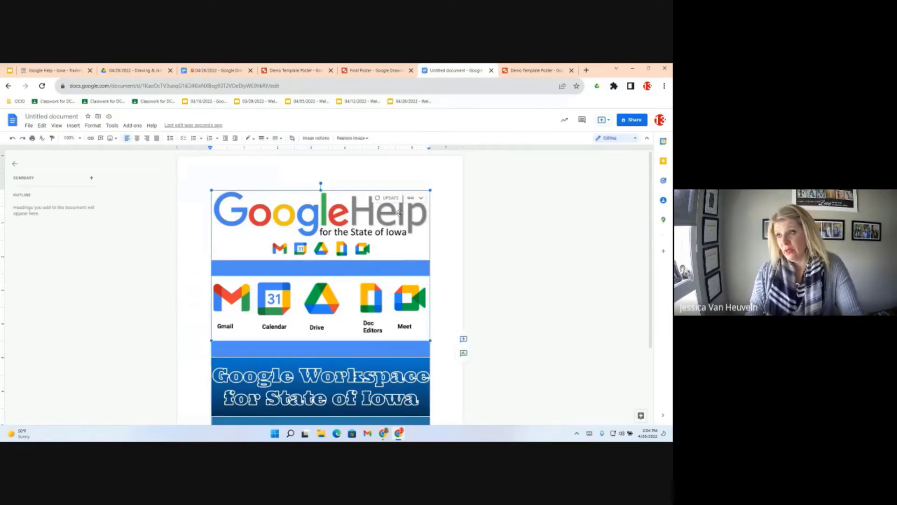
left_click(390, 198)
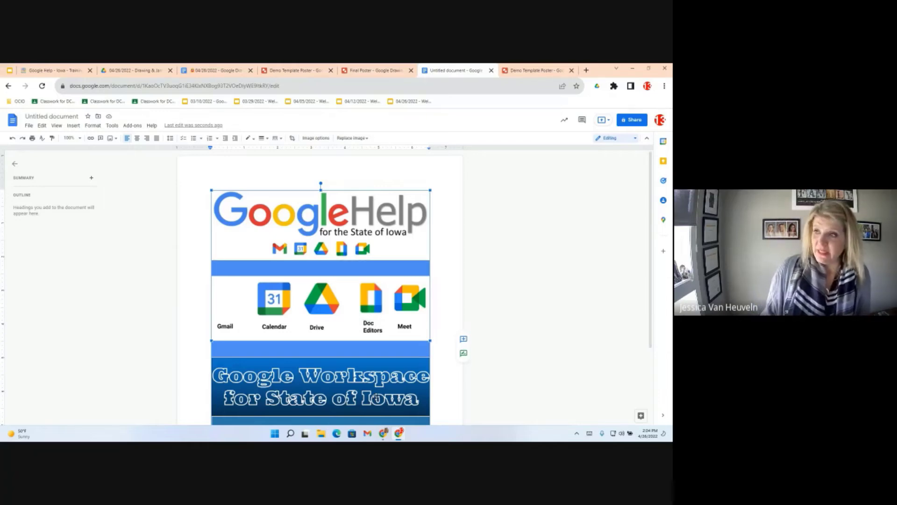
- Switch to the Demo Template Poster drawing and browse the diagram templates available for insertion
left_click(533, 70)
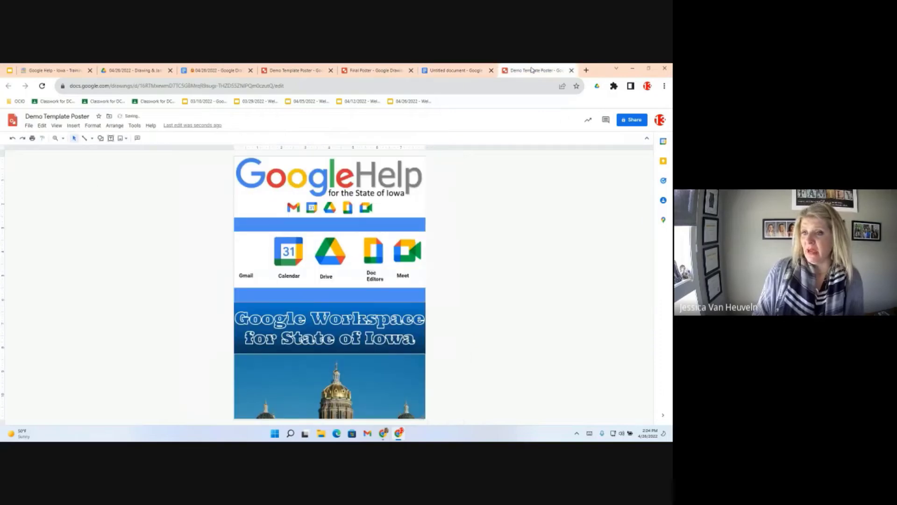
left_click(73, 125)
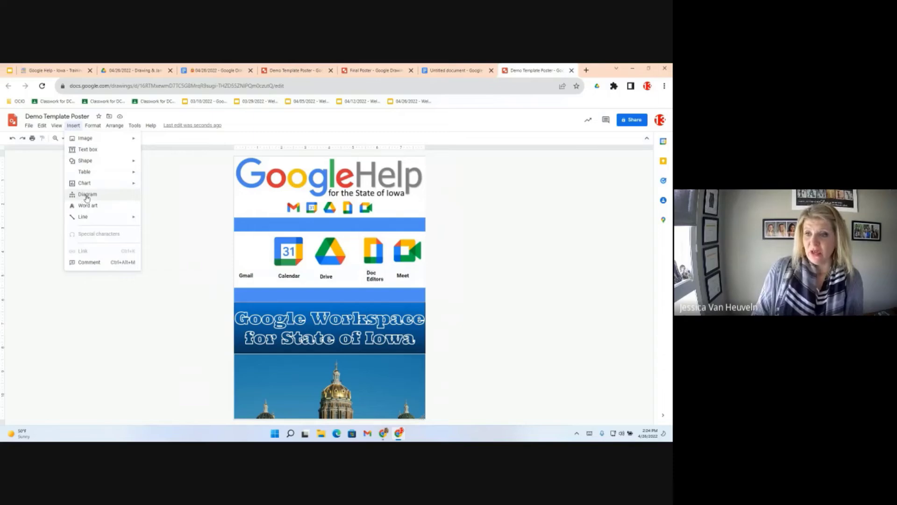
left_click(86, 194)
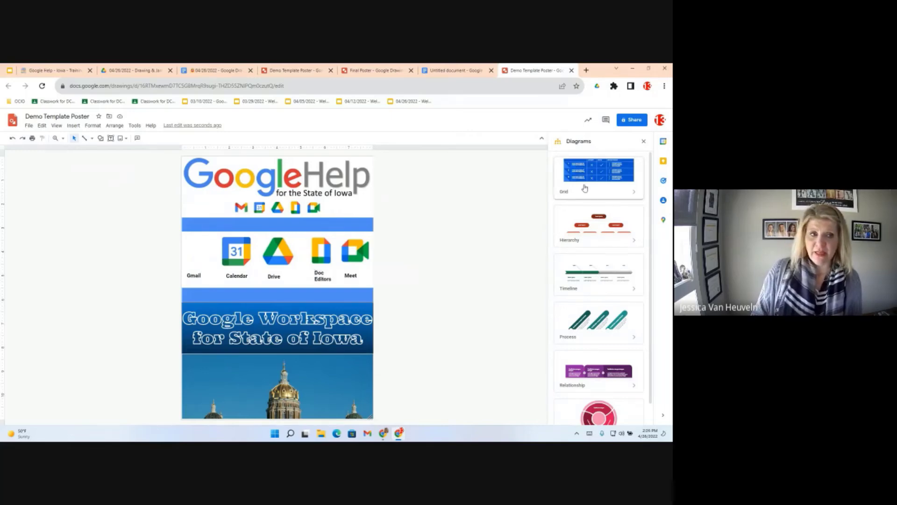
scroll(593, 381, "down", 1)
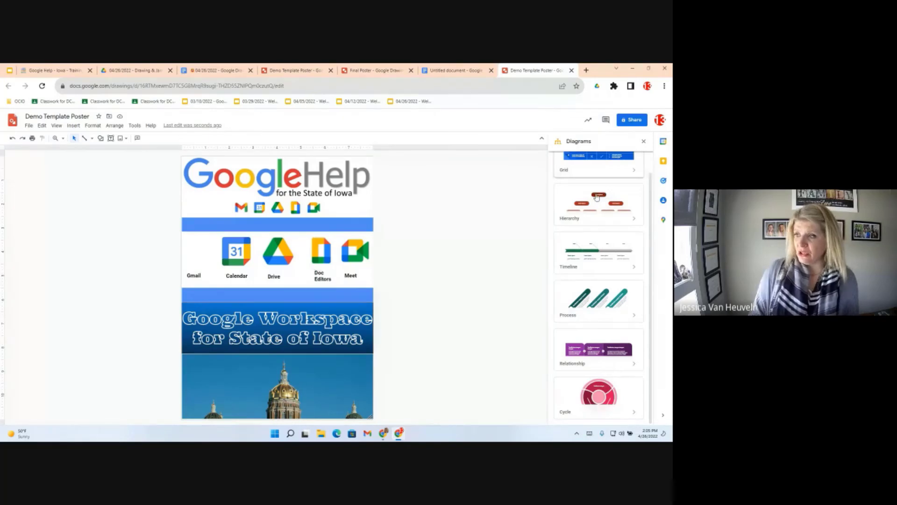
scroll(596, 197, "up", 1)
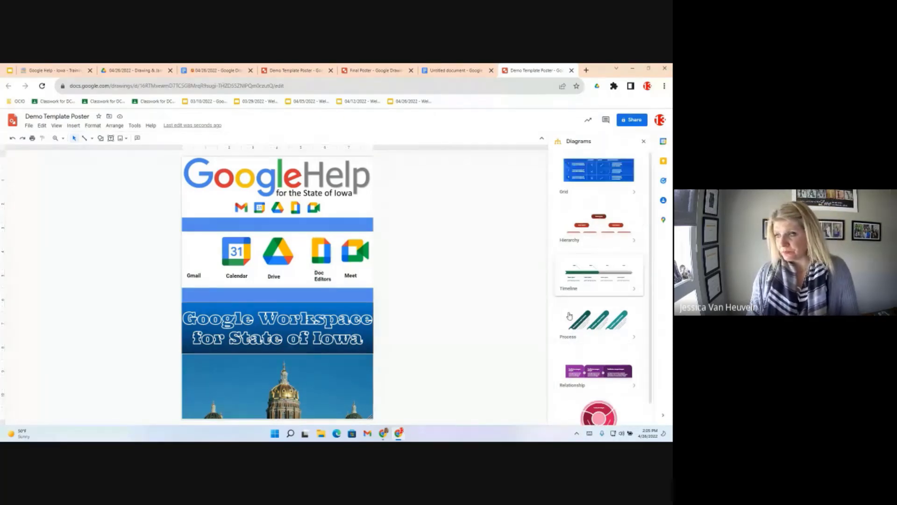
- Review the chart types that can be inserted into the drawing, including charts from Sheets, without adding any
left_click(73, 126)
mouse_move(133, 184)
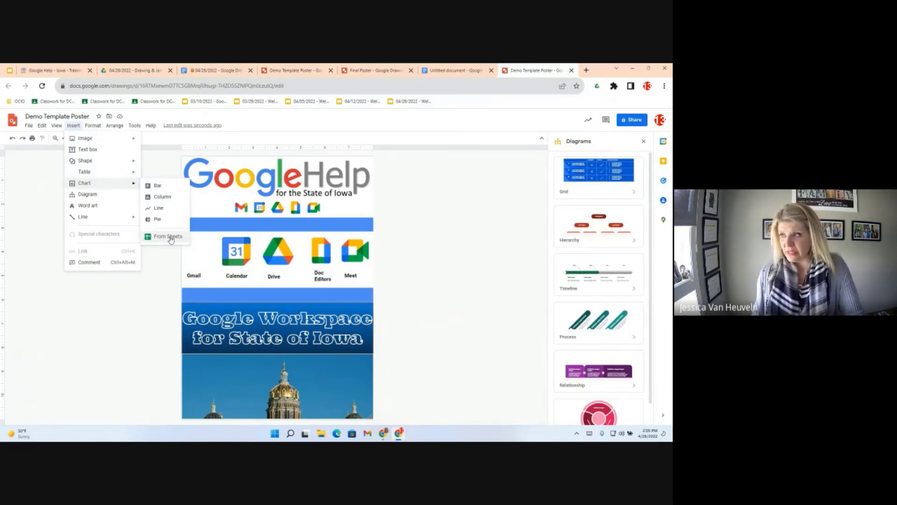
mouse_move(87, 124)
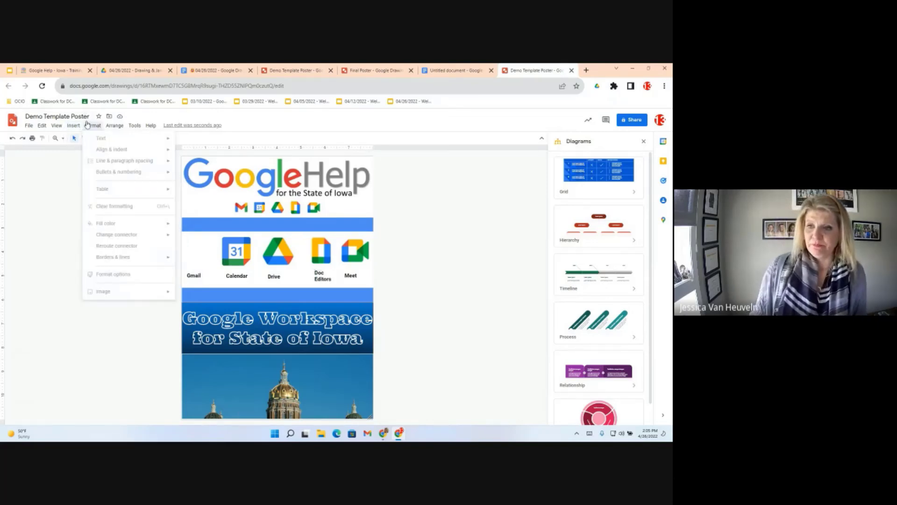
mouse_move(115, 127)
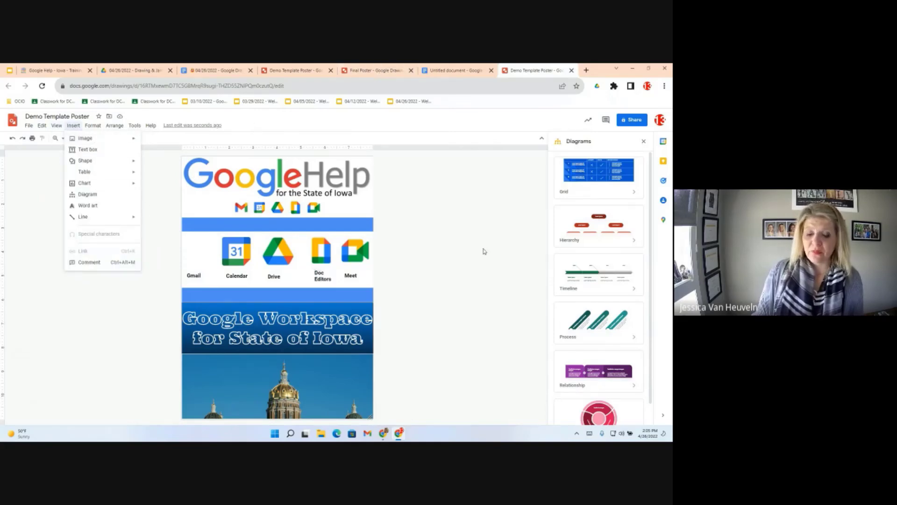
left_click(462, 254)
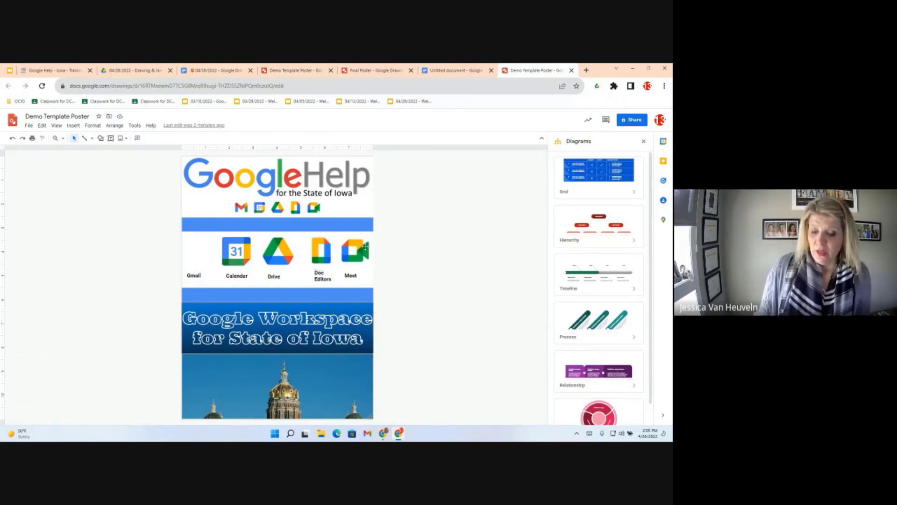
- View the Final Poster and read through the Objective 3 poster steps in the Google Drawing & Jamboard Objectives document
left_click(366, 72)
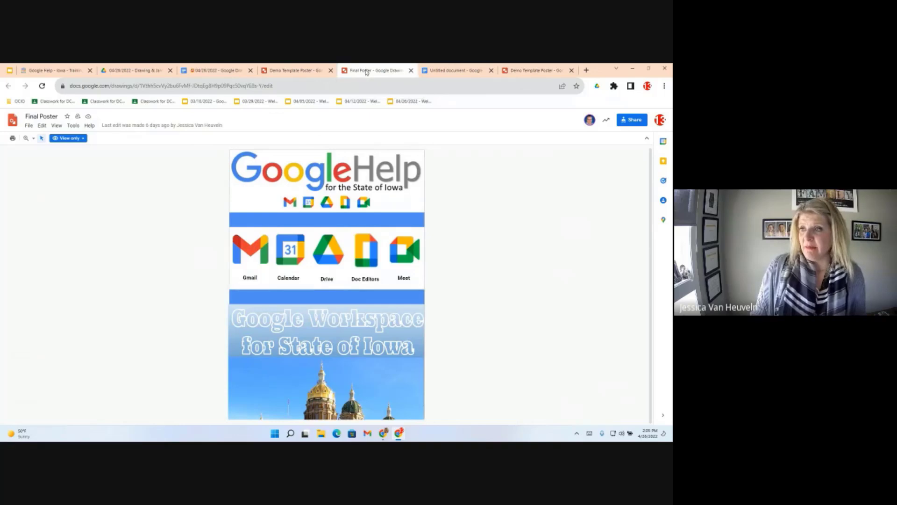
left_click(216, 70)
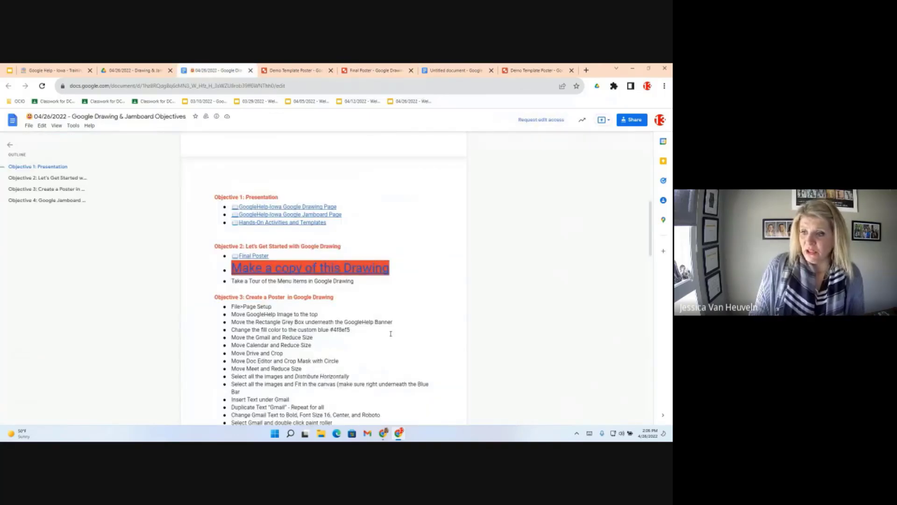
scroll(294, 229, "down", 4)
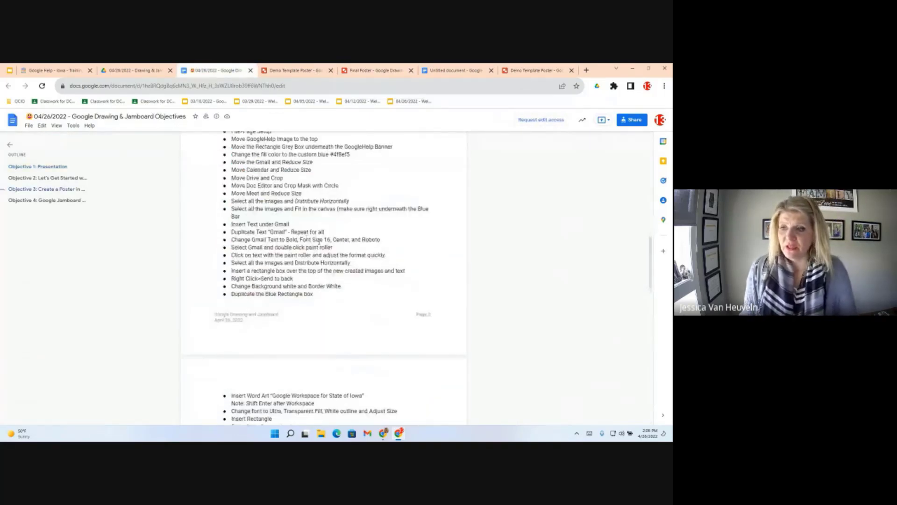
scroll(265, 231, "down", 4)
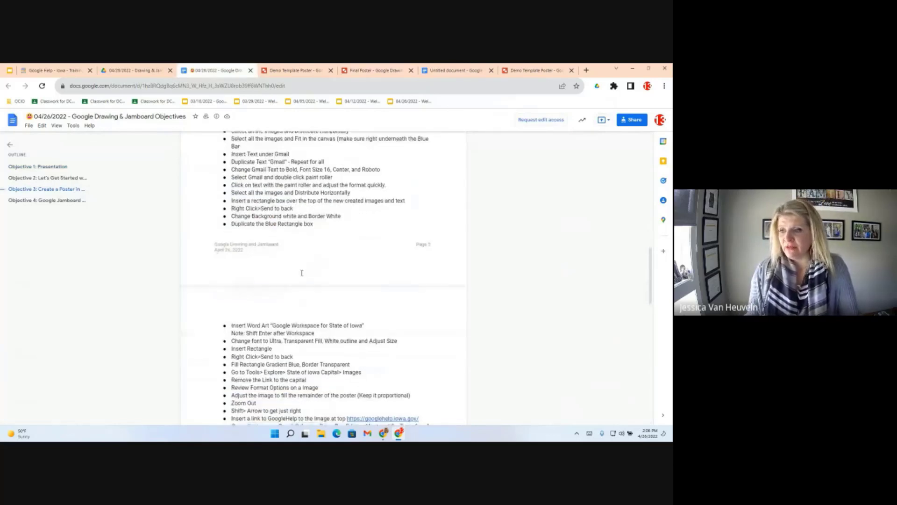
scroll(280, 276, "down", 1)
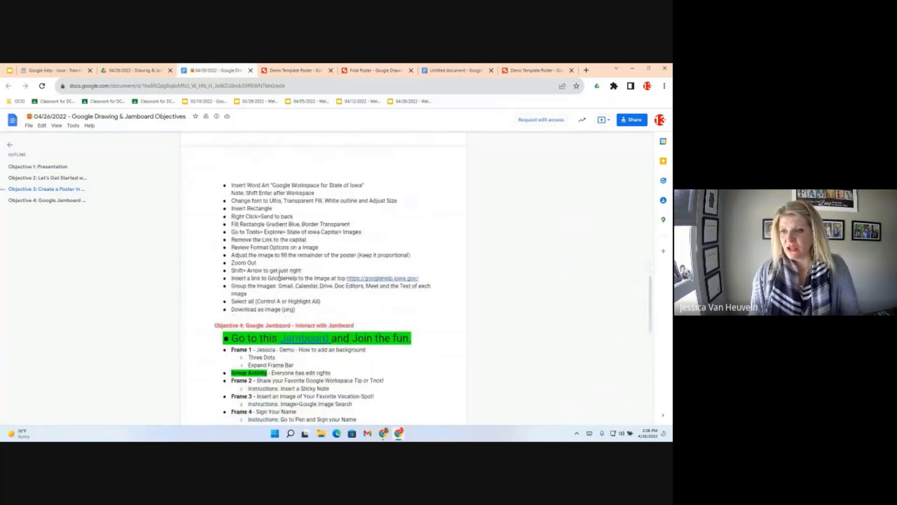